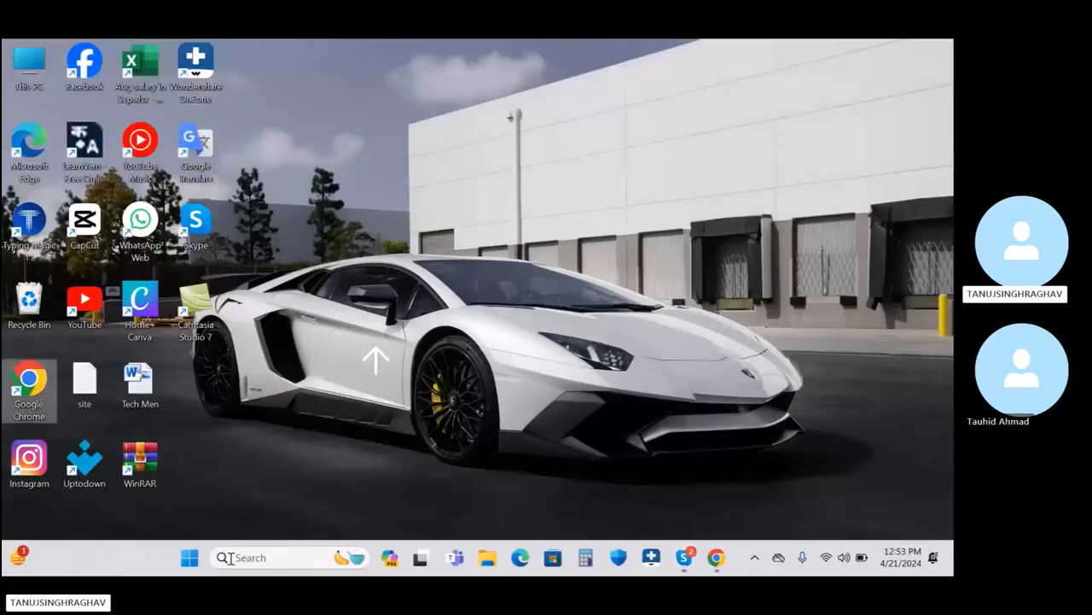
Step: Launch Microsoft Outlook 2010 from Windows search, then close it again
click(281, 556)
text(o)
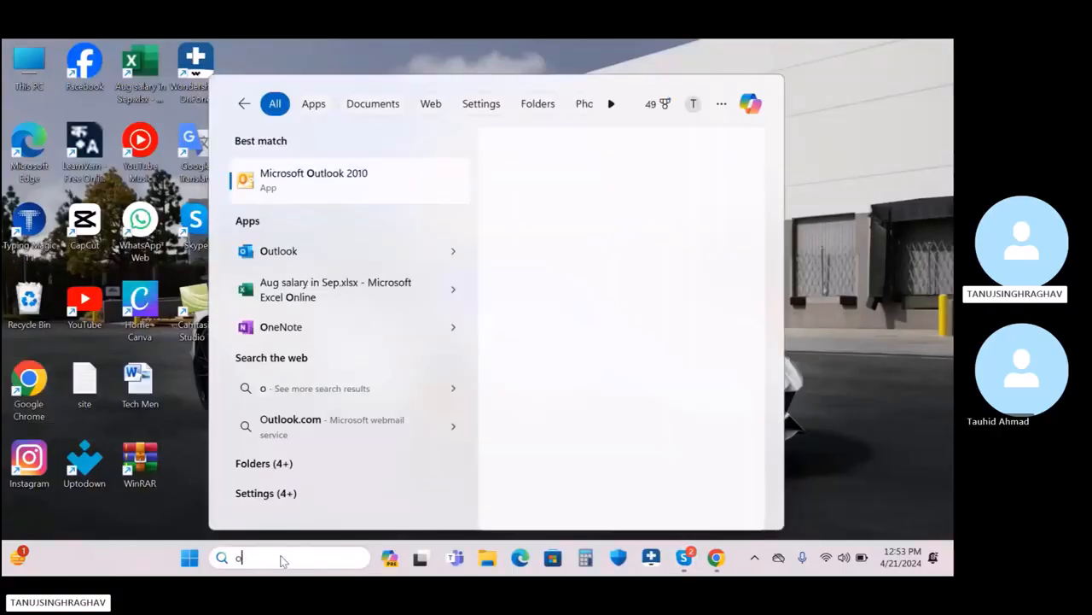
click(379, 193)
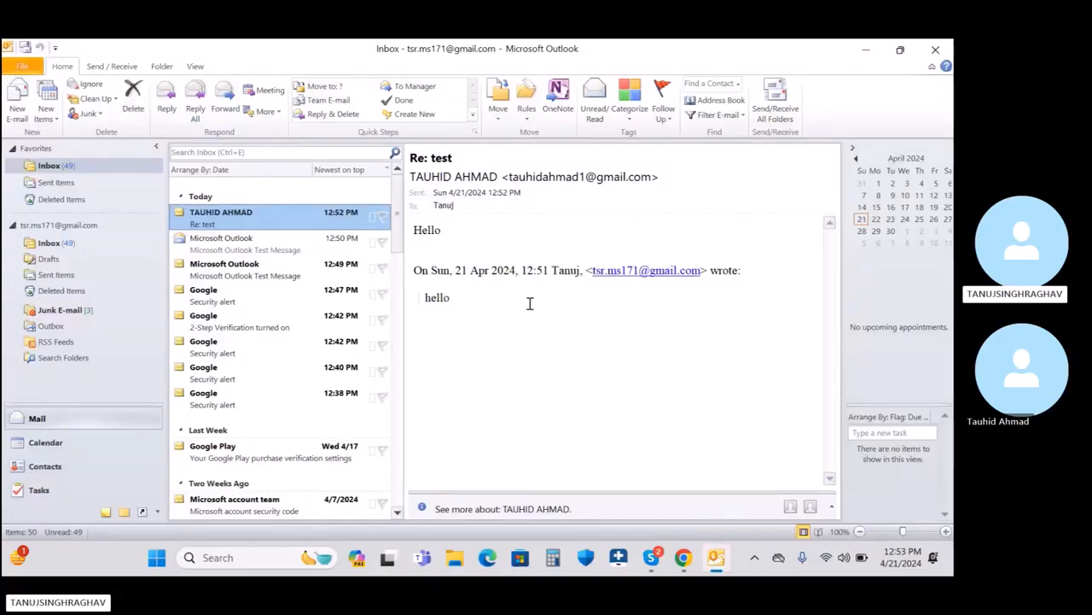
click(936, 50)
Step: Open Control Panel from the Run box, maximize it, and open Mail (32-bit) setup
key(super+r)
text(chrome)
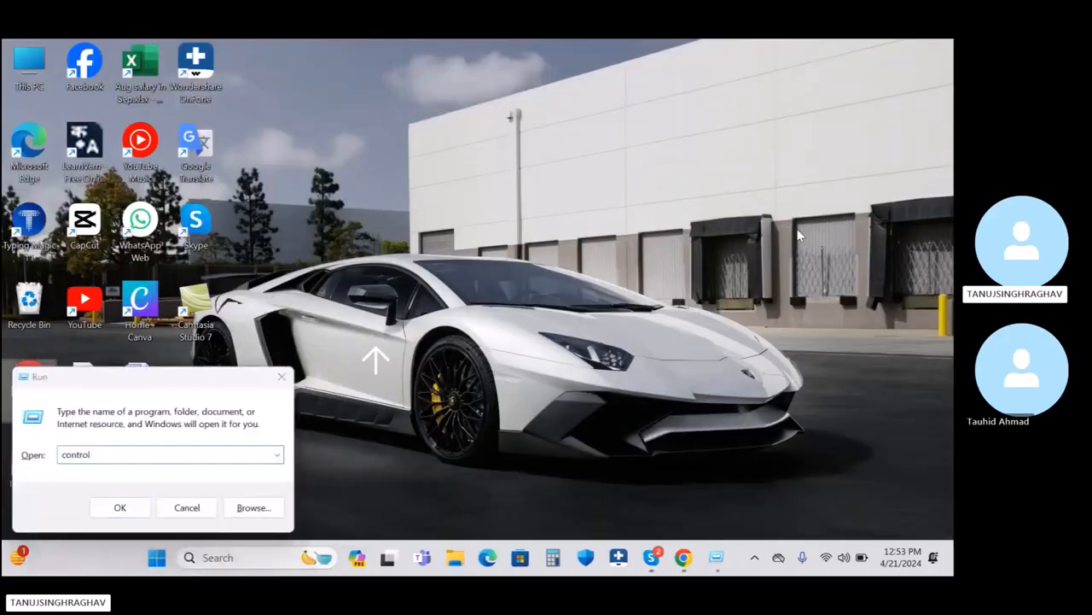
key(Return)
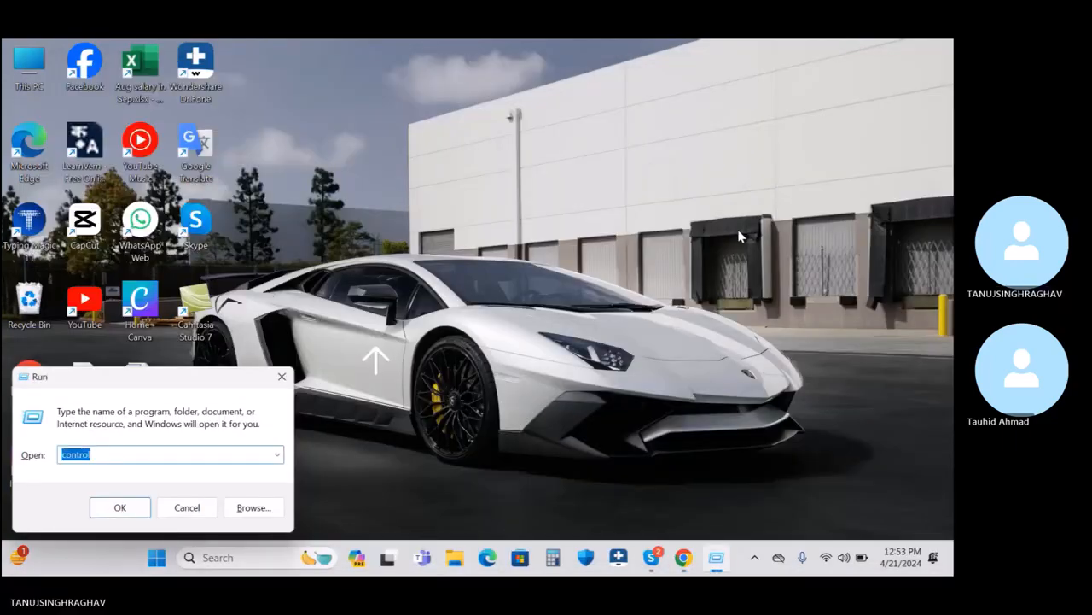
click(139, 509)
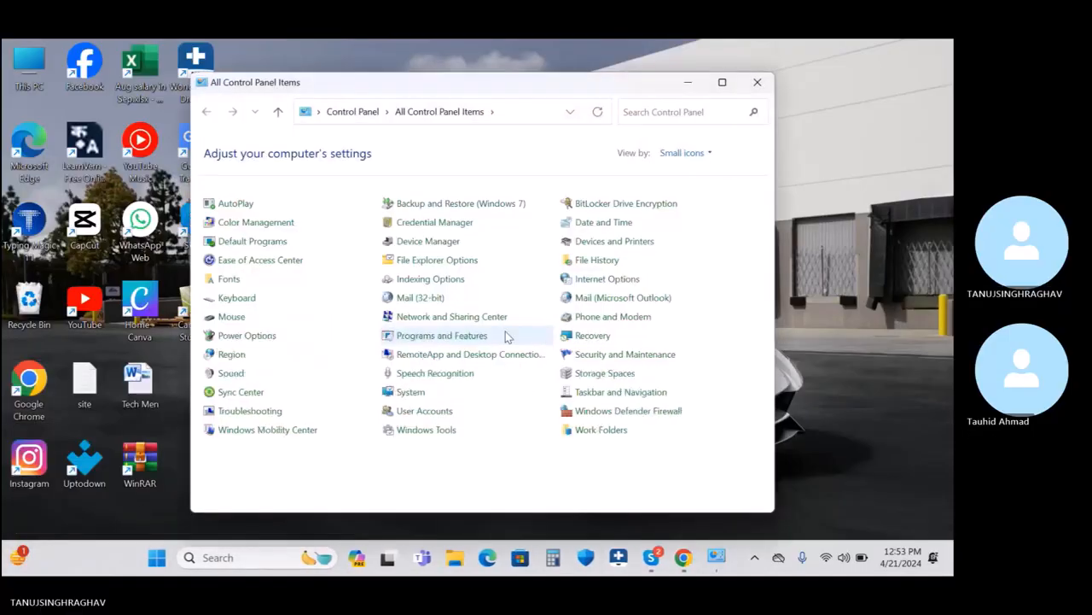
click(722, 82)
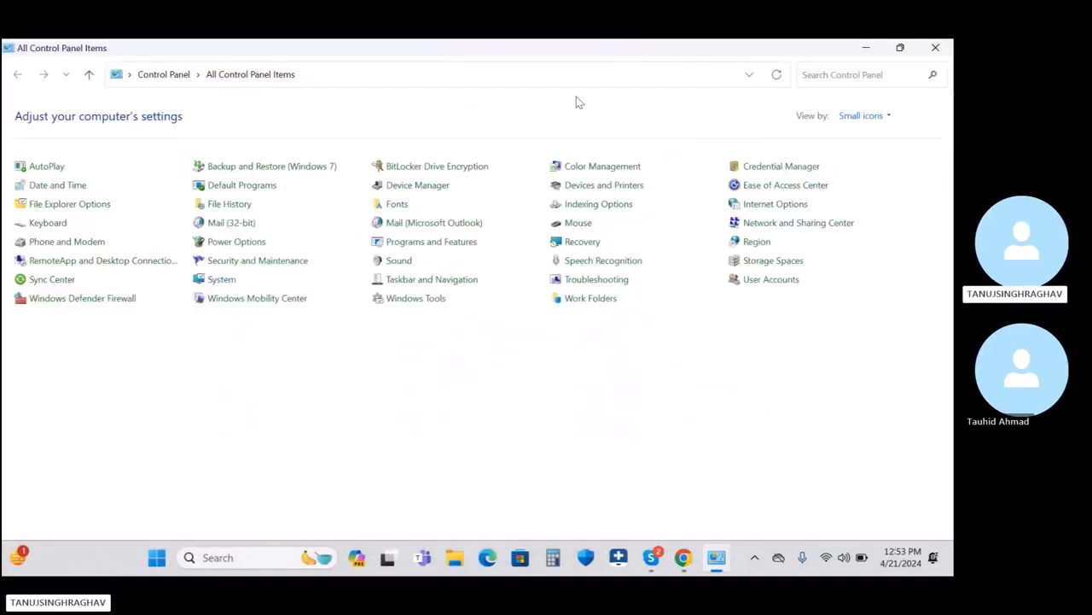
click(235, 224)
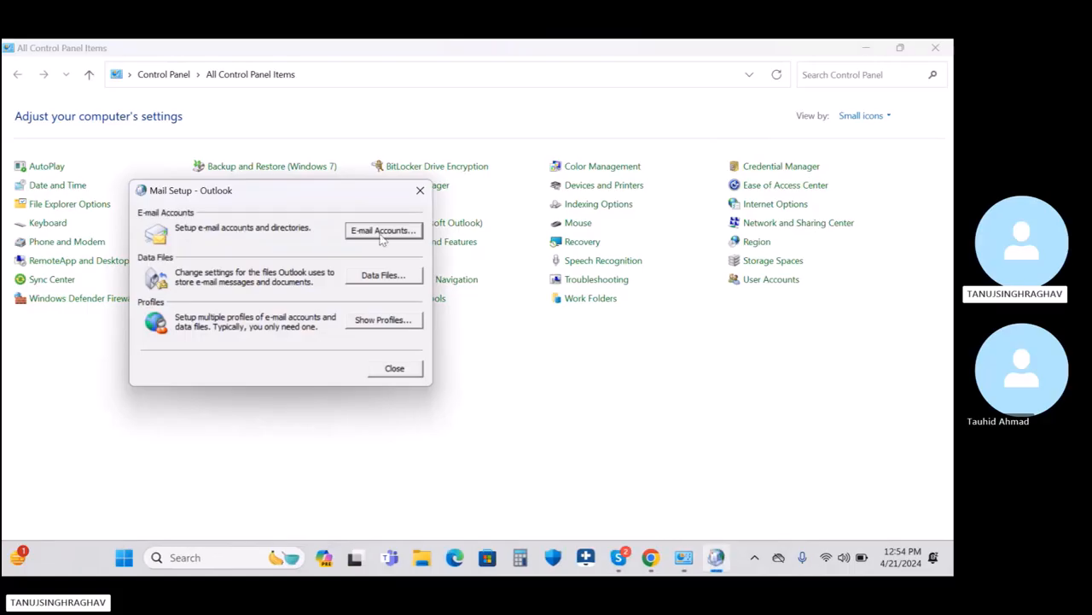
Step: Start a manual Internet E-mail account from E-mail Accounts, then cancel without adding it
click(395, 235)
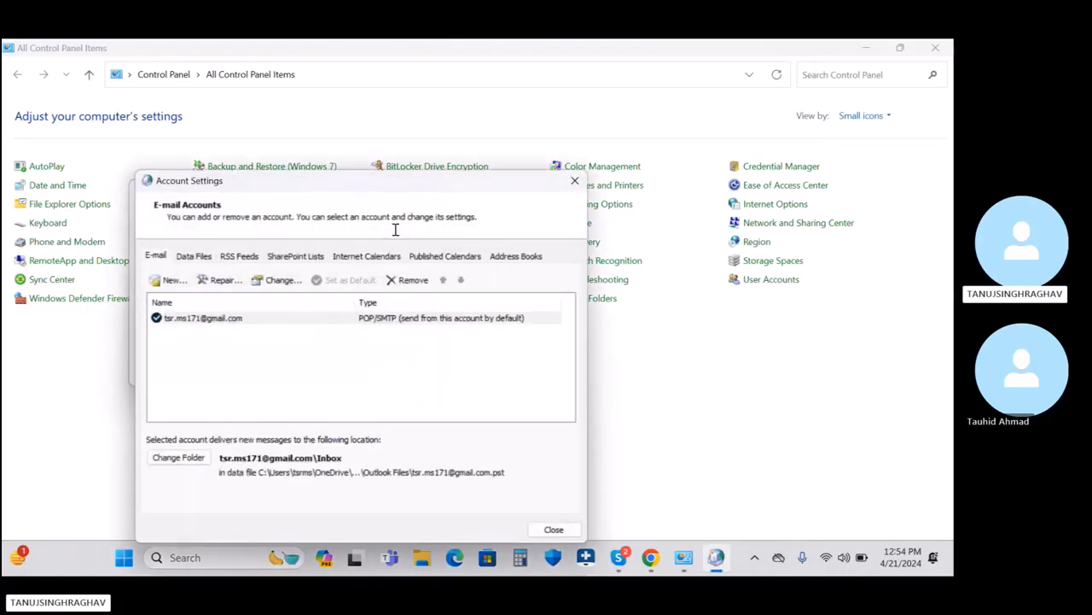
click(169, 285)
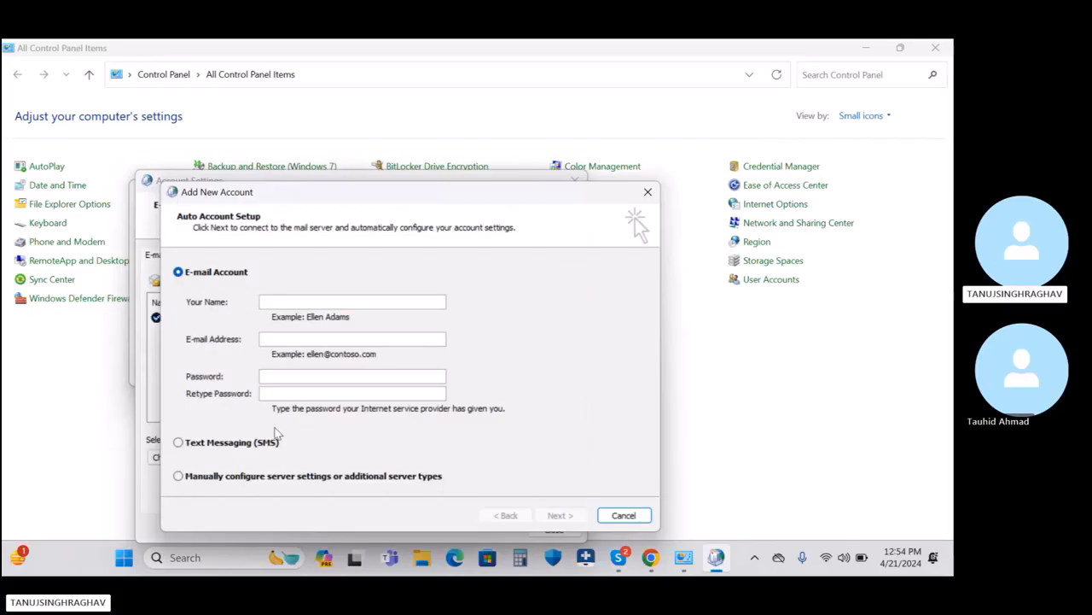
click(229, 479)
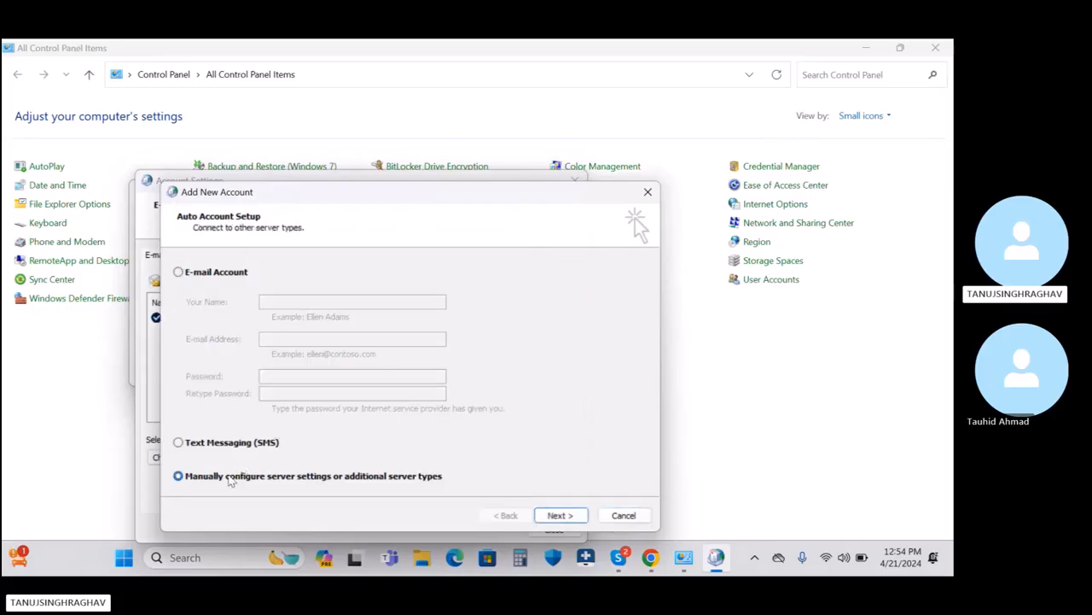
click(559, 517)
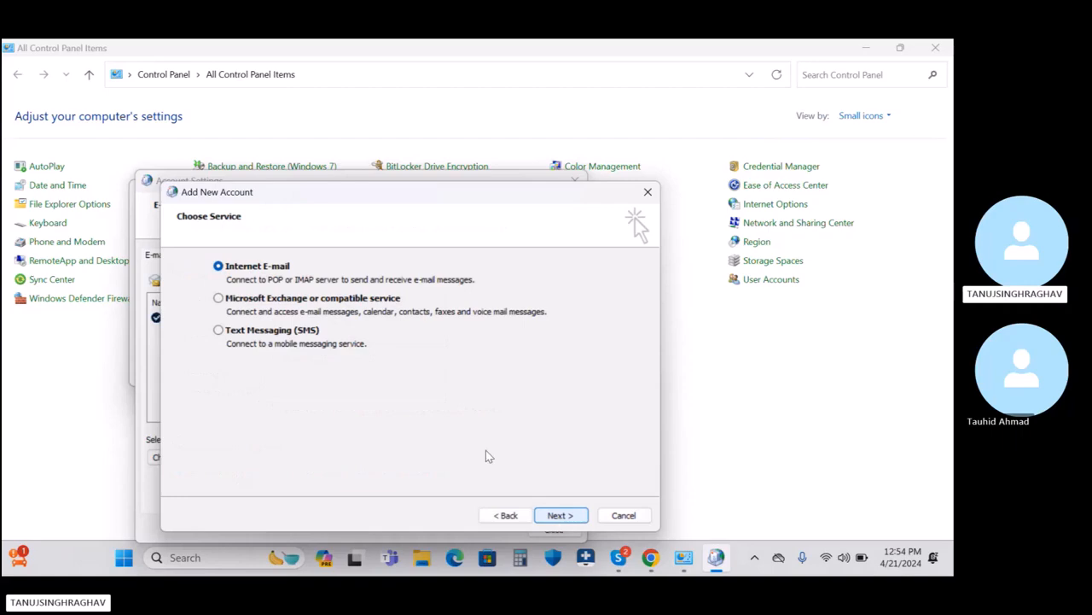
click(559, 515)
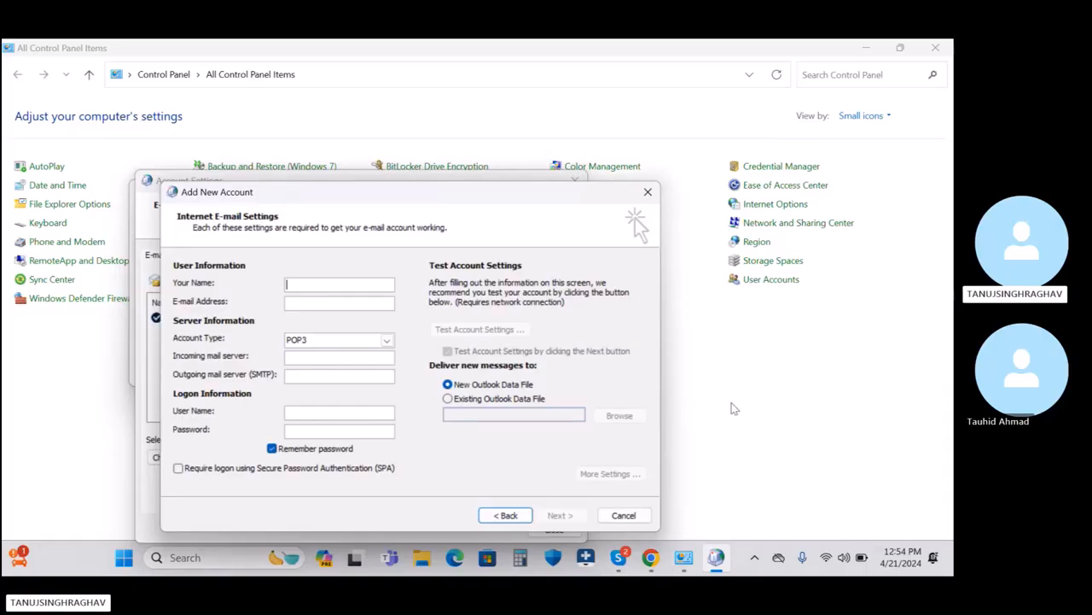
click(624, 515)
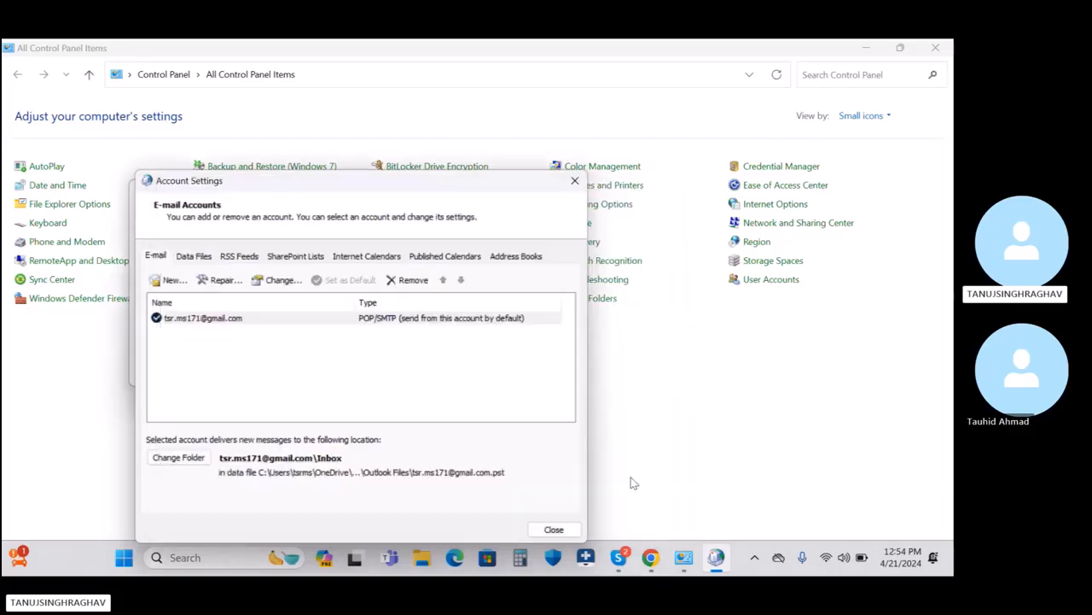
Step: Close the Account Settings list, the Mail Setup window and Control Panel
click(576, 180)
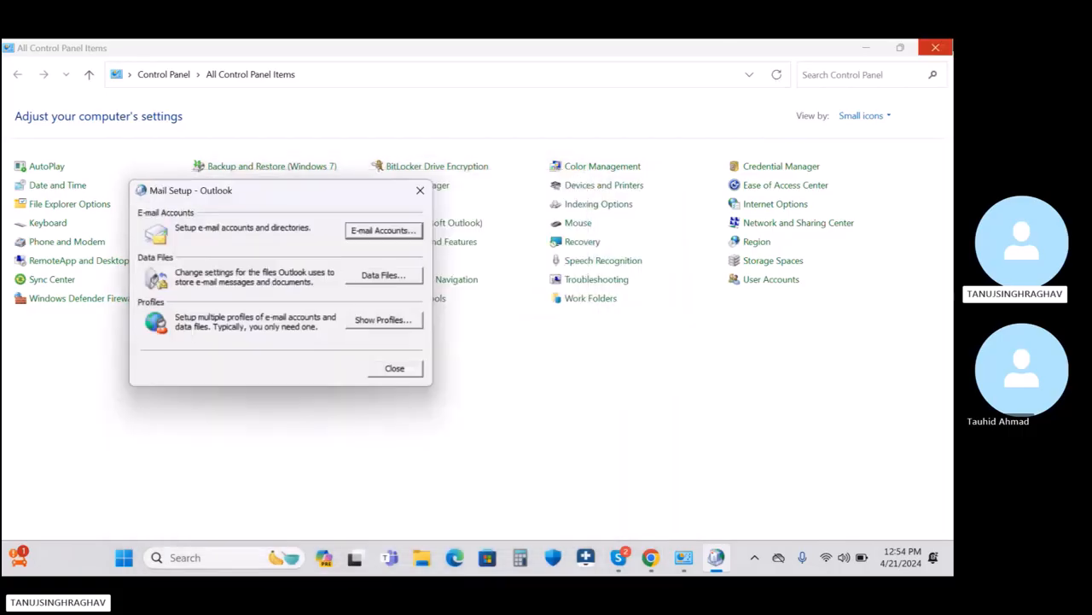
click(420, 190)
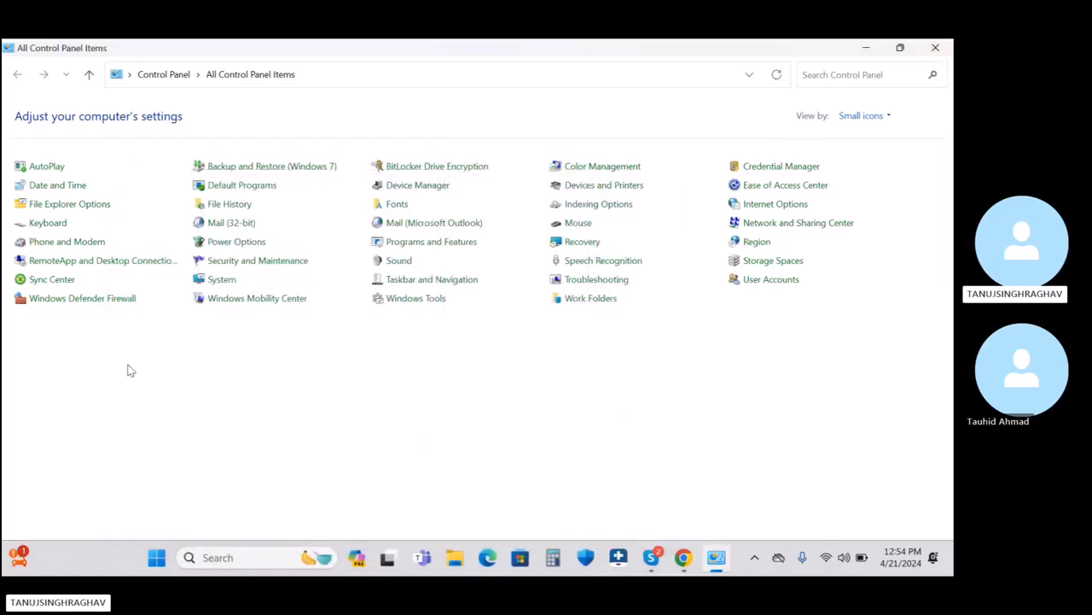
click(947, 48)
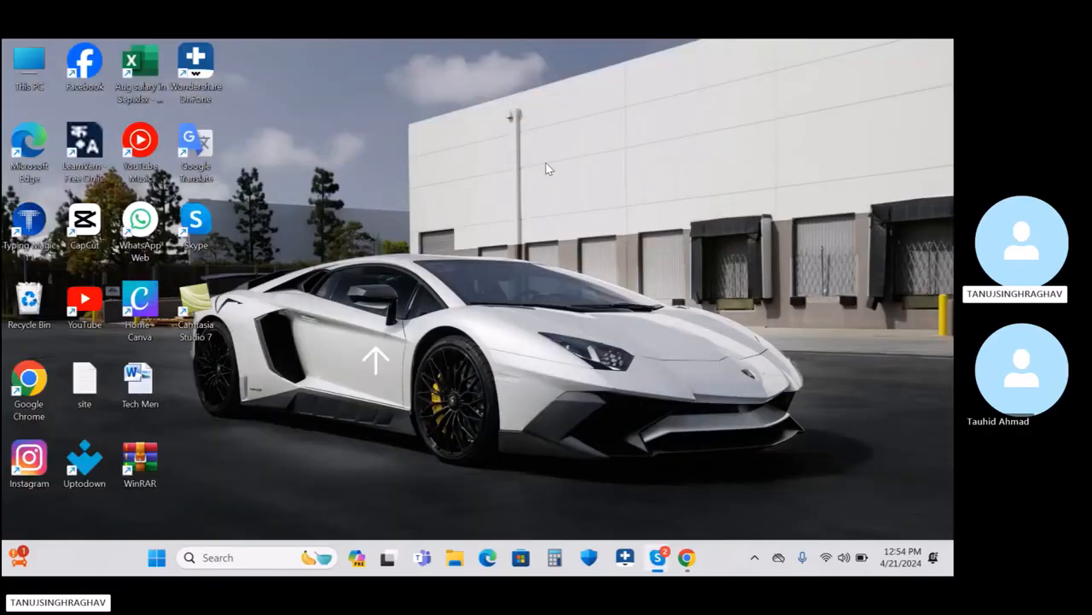
Step: Launch Microsoft Outlook 2010 by searching 'ou'
click(312, 560)
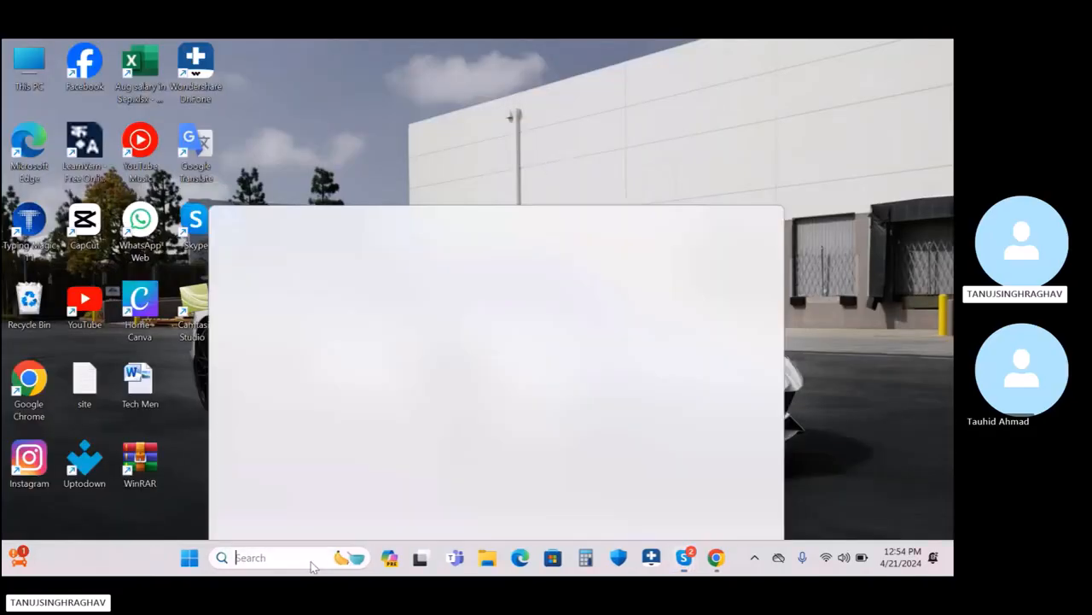
text(ou)
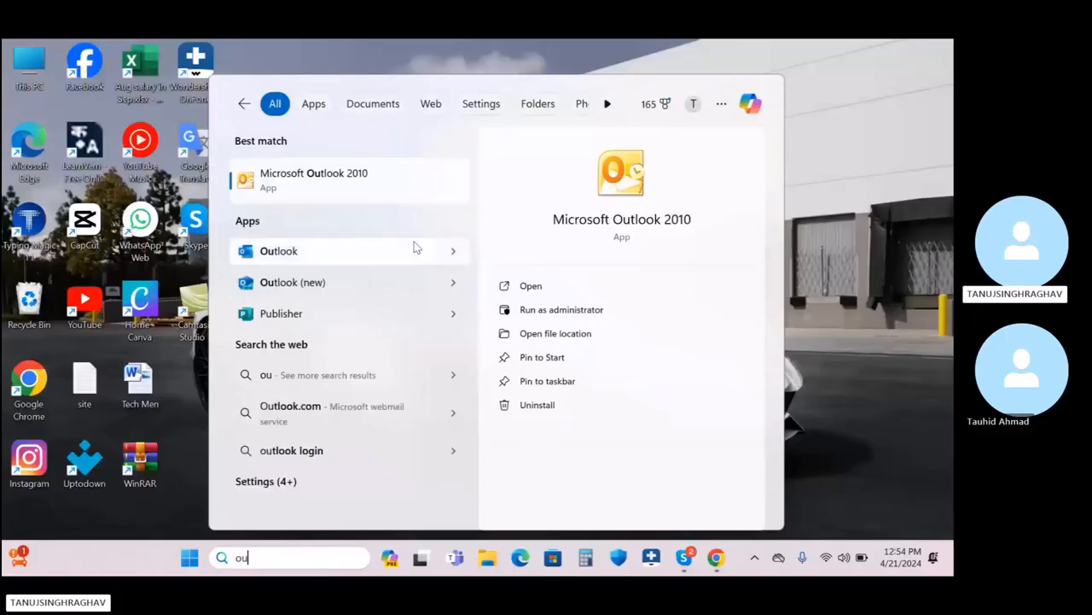
click(367, 177)
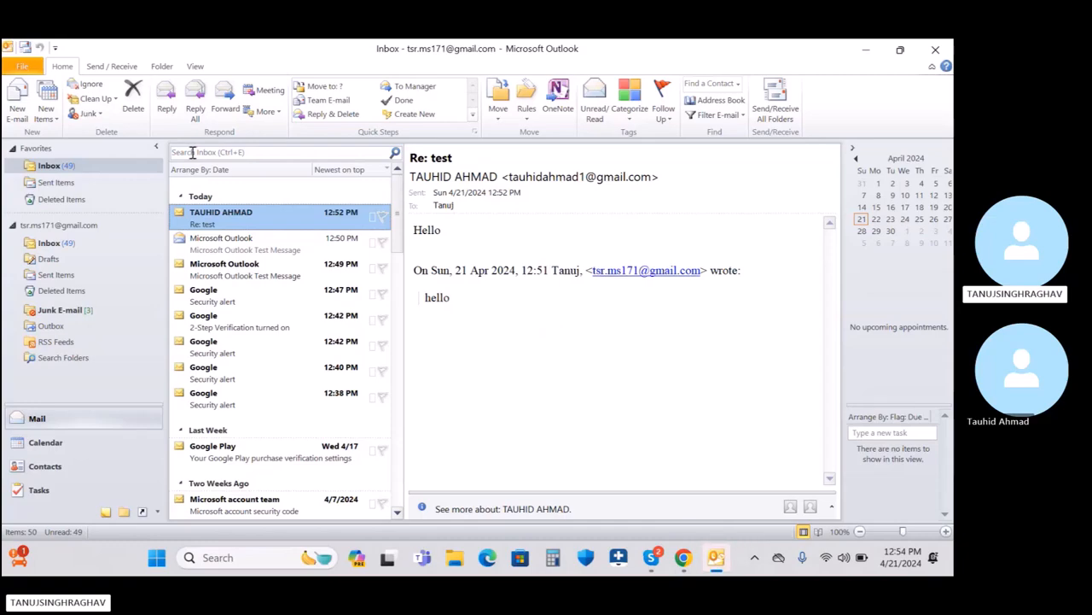
Step: Begin a manually configured Internet E-mail account via File > Add Account, then cancel it
click(17, 67)
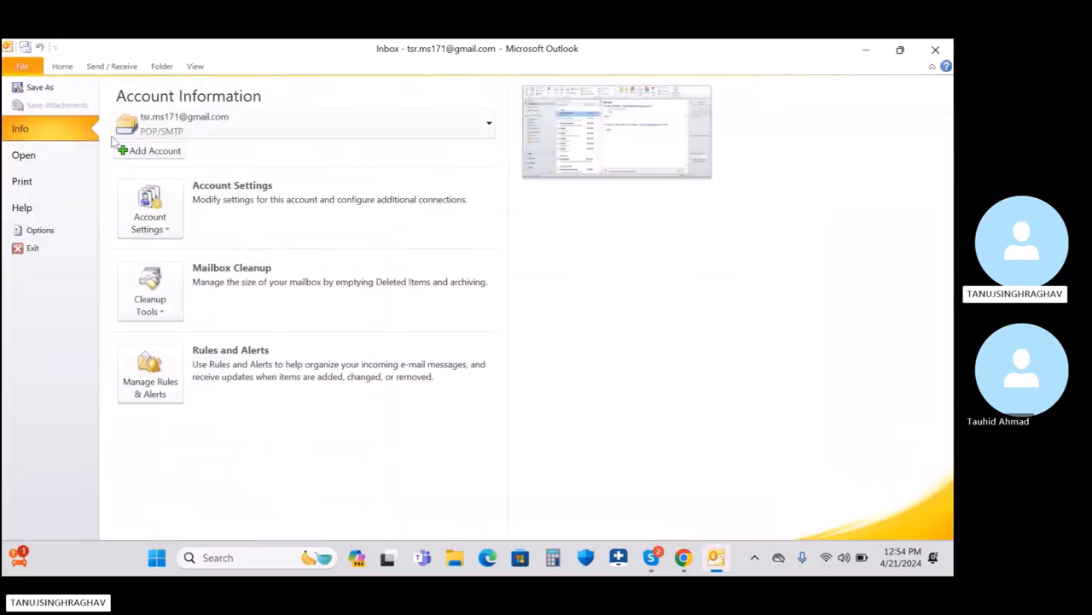
click(154, 149)
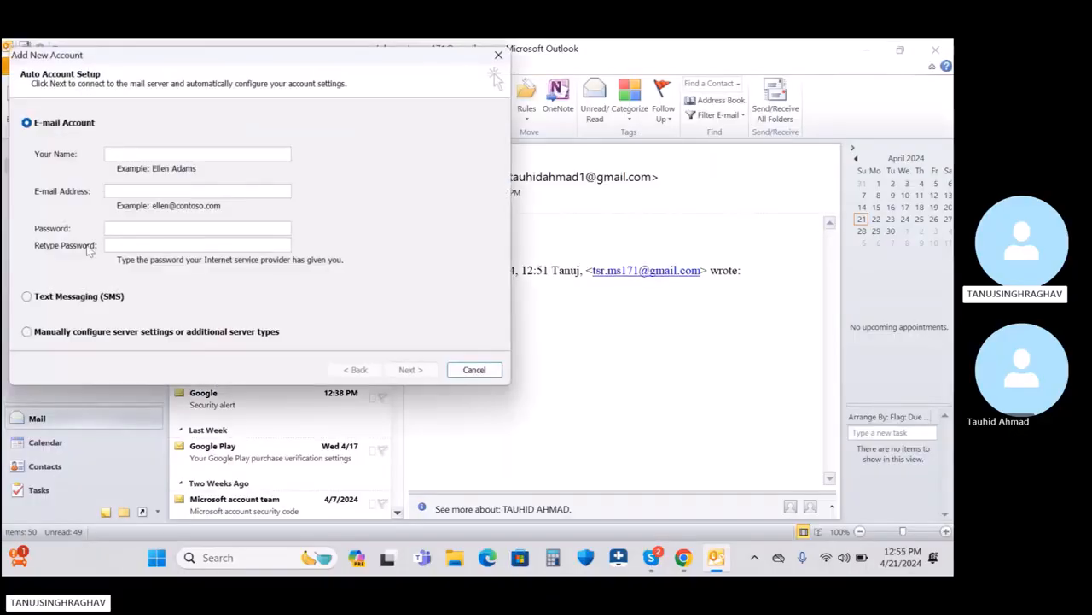
click(62, 335)
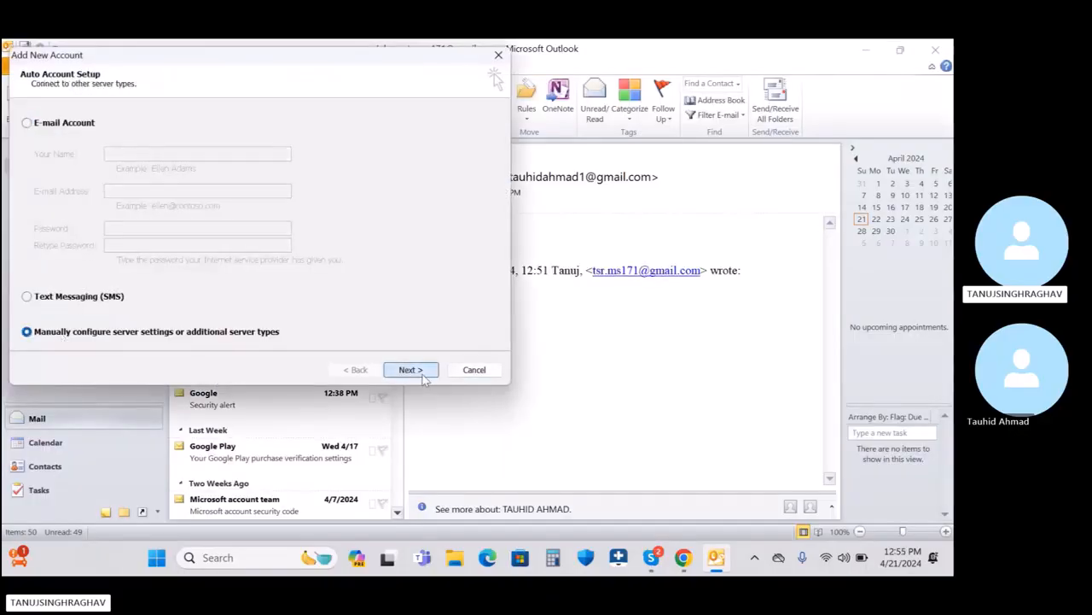
click(412, 370)
click(422, 374)
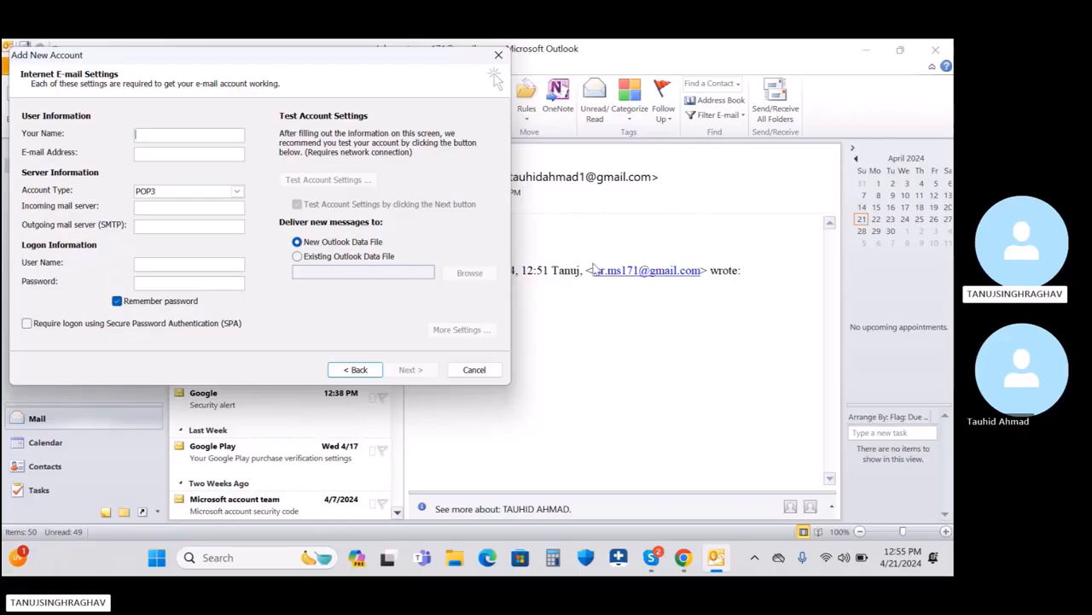
click(480, 377)
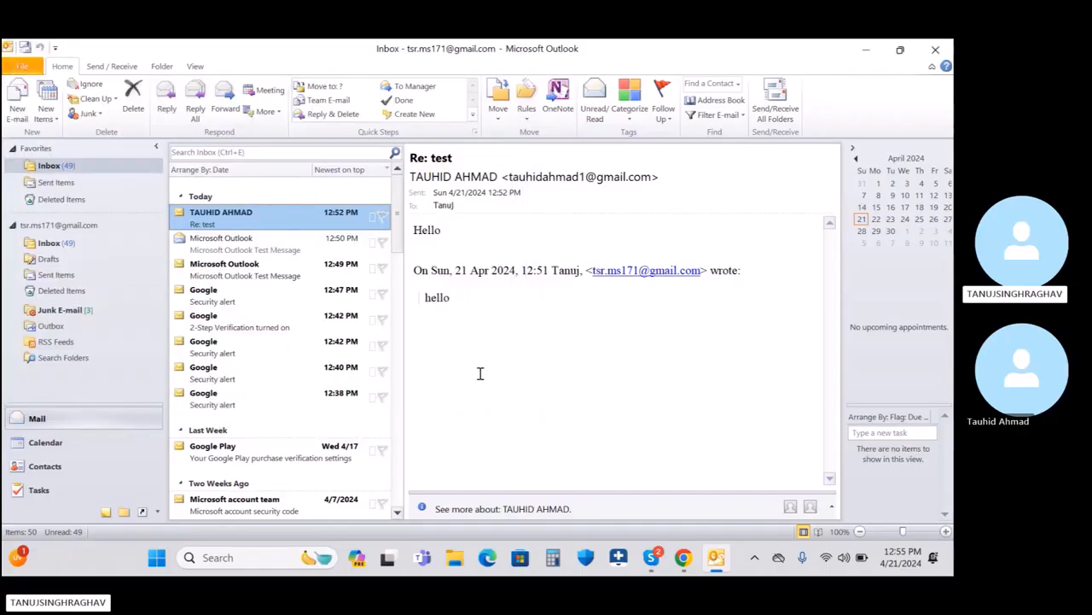
Step: Remove the Gmail account in Account Settings, close the dialog, and quit Outlook
click(22, 67)
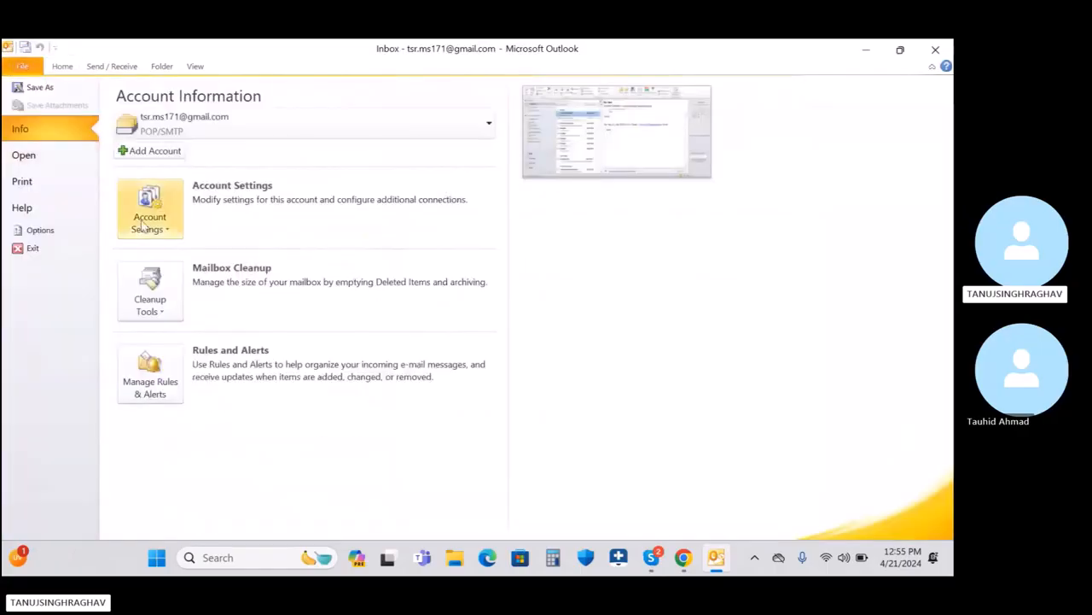
click(164, 207)
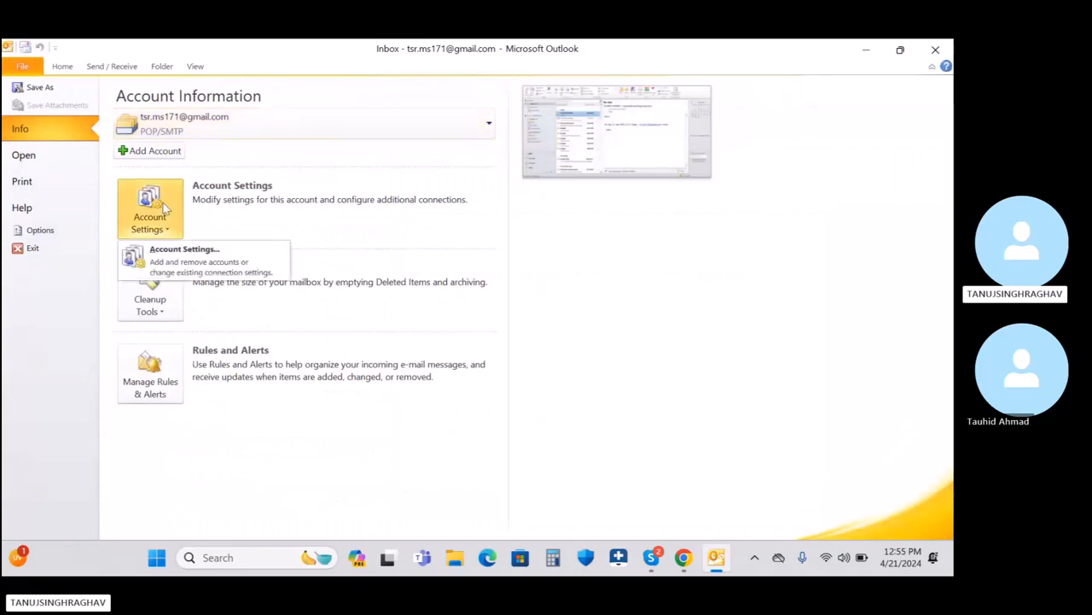
click(157, 203)
click(155, 200)
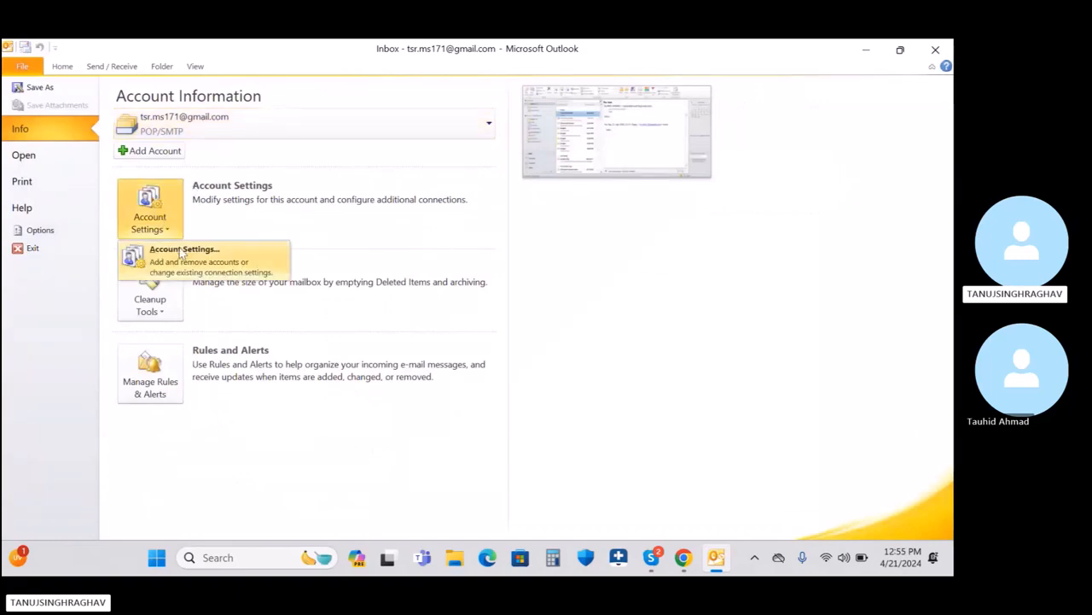
click(181, 255)
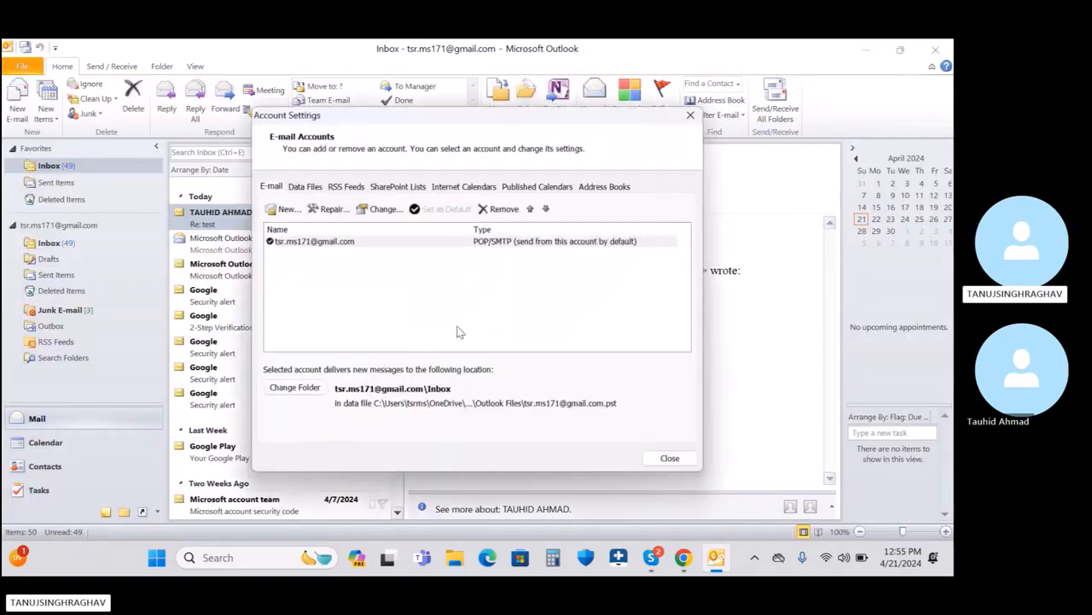
click(311, 242)
click(500, 209)
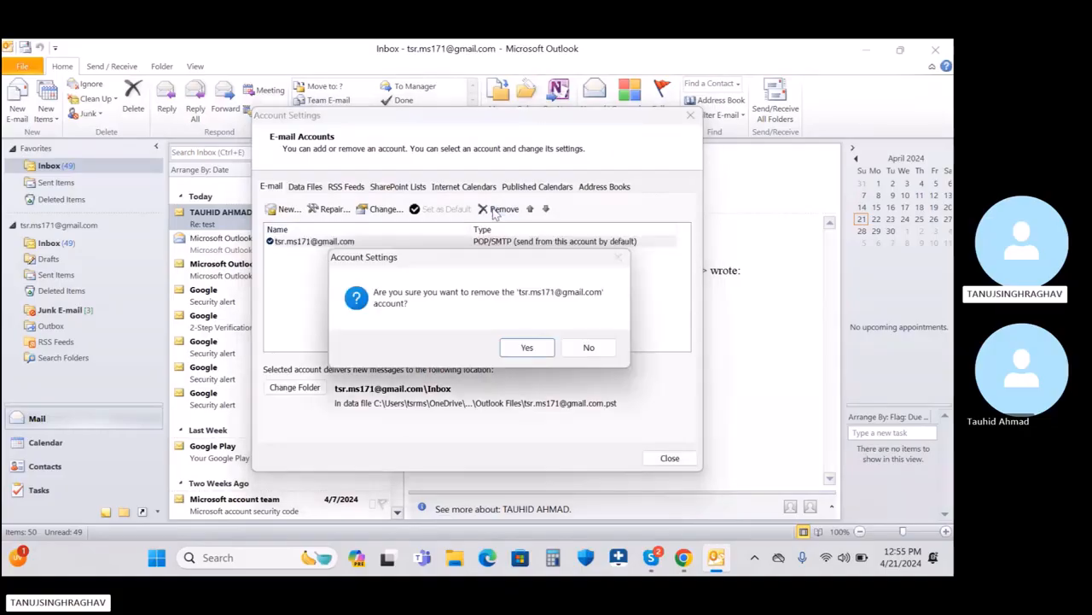
click(526, 347)
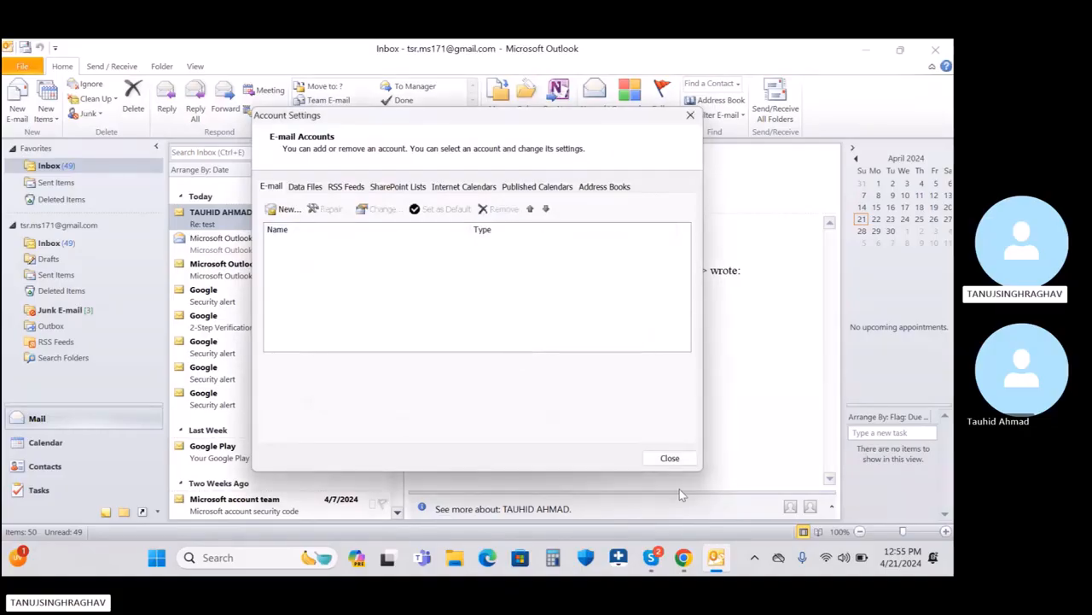
click(670, 458)
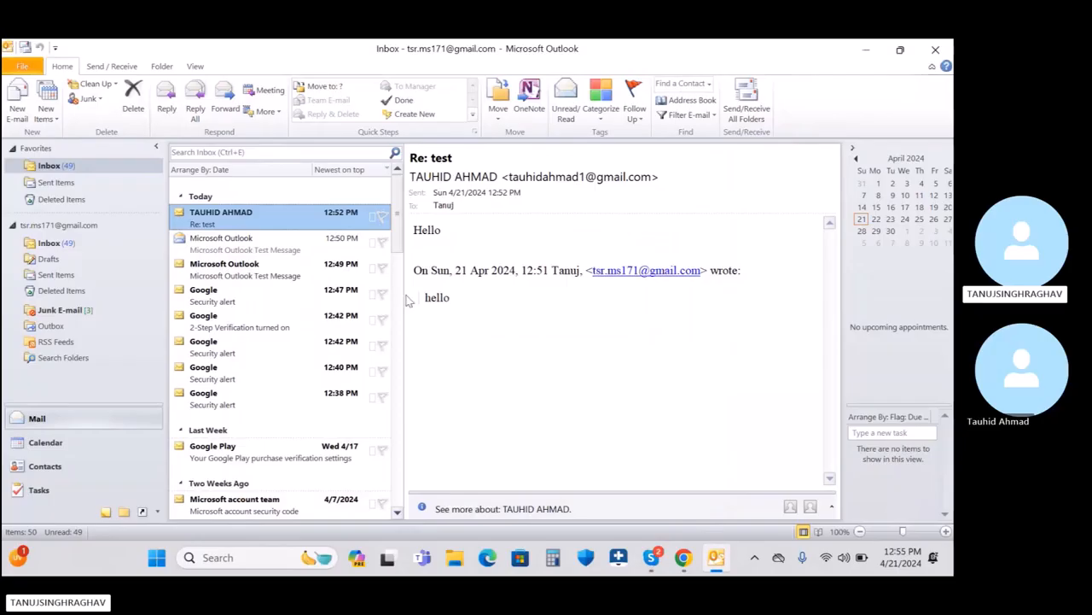
click(935, 48)
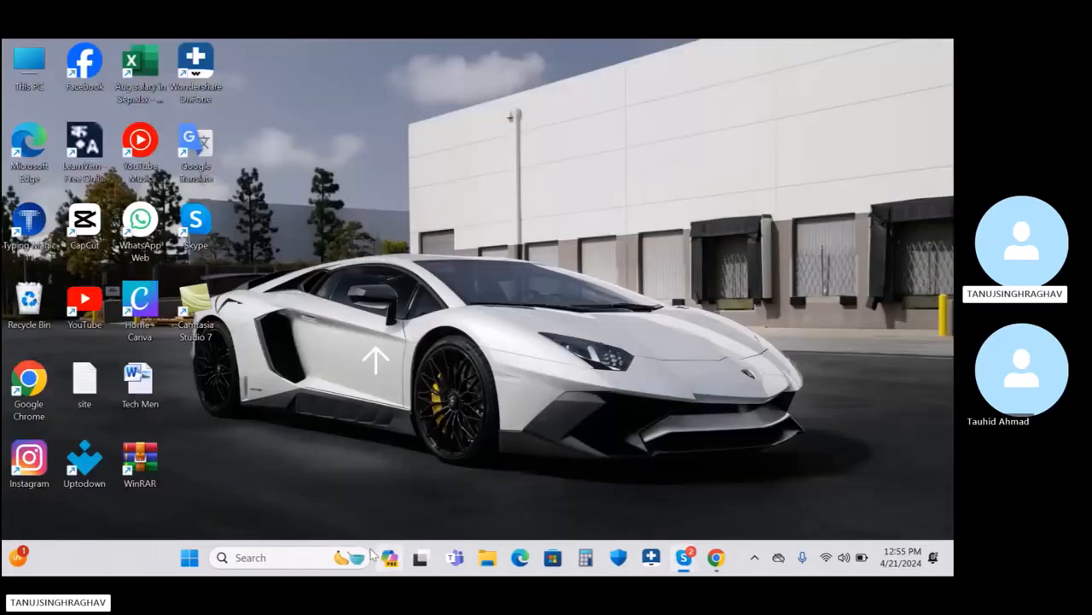
Step: Relaunch Outlook 2010 from 'ou' search, view the Inbox, then open the File info page
click(350, 557)
text(ou)
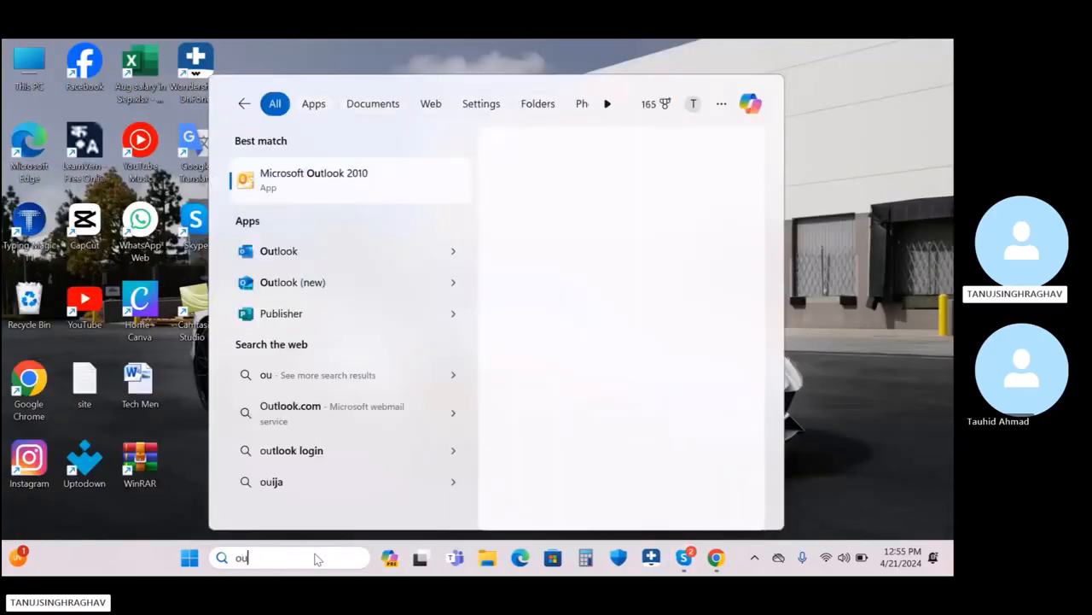
click(416, 191)
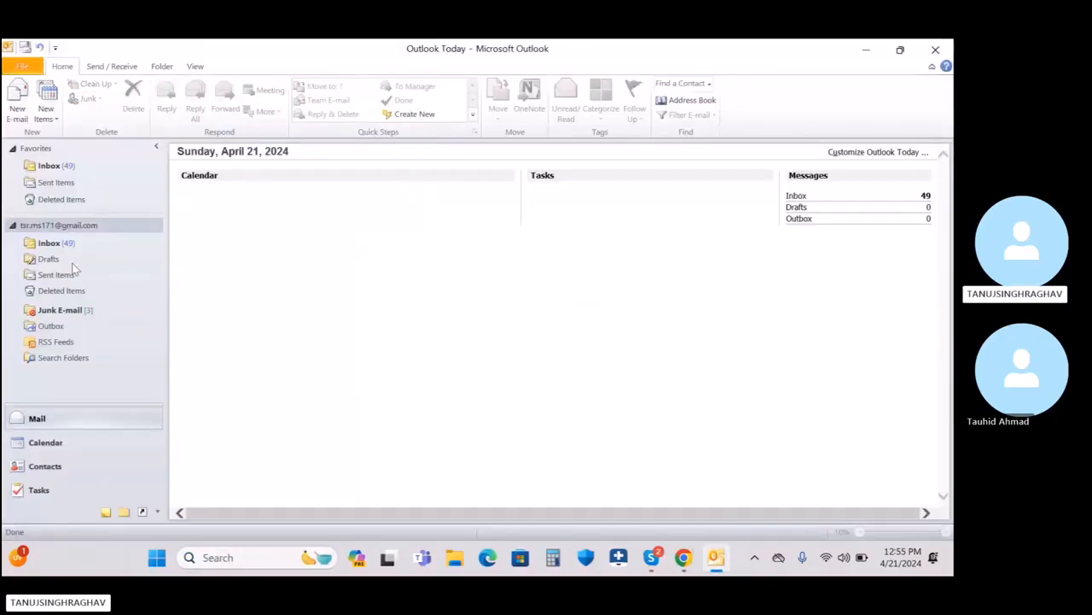
click(53, 168)
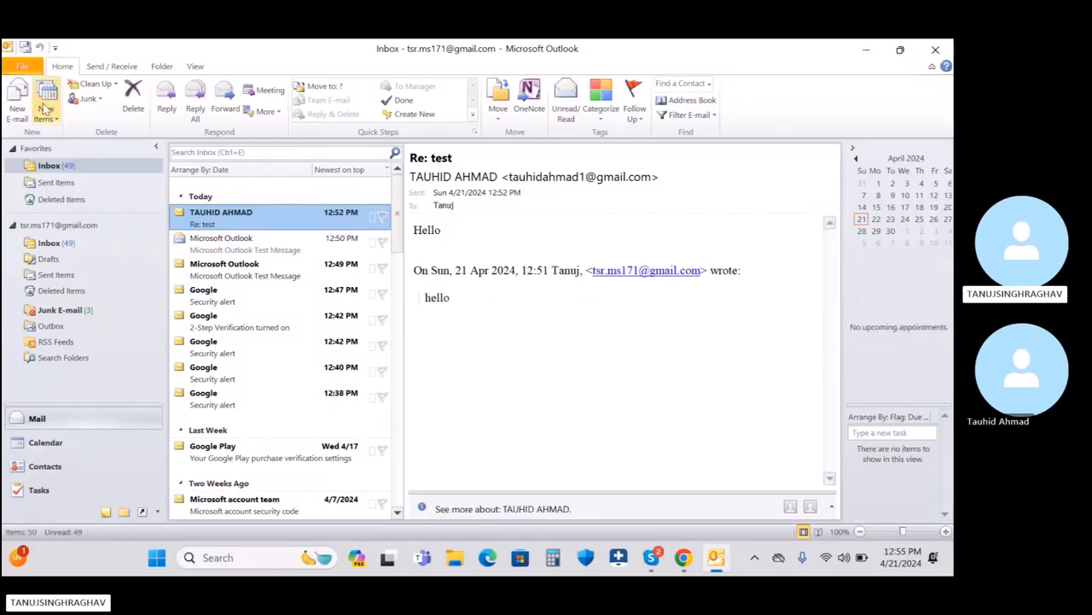
click(22, 66)
Step: In Account Settings' Data Files list, twice try removing the default .pst and dismiss the refusal
click(151, 189)
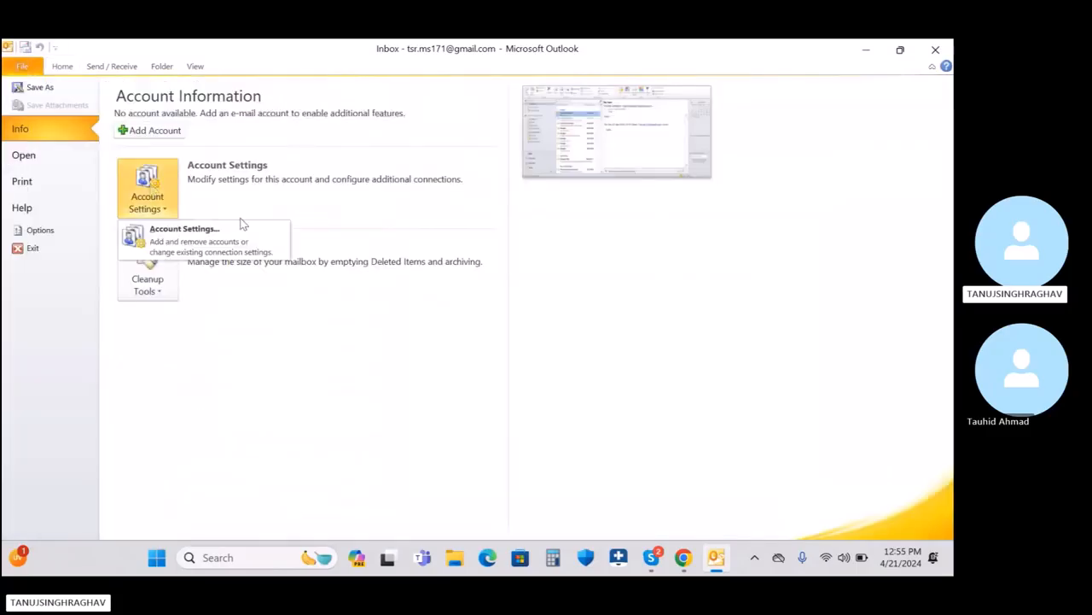
click(241, 242)
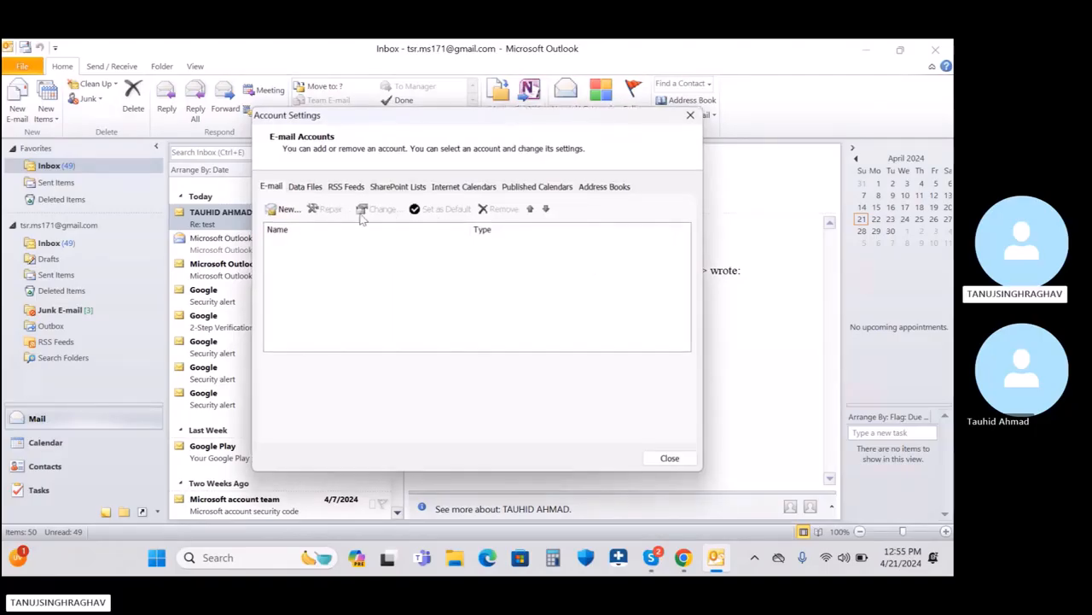
click(311, 189)
click(299, 244)
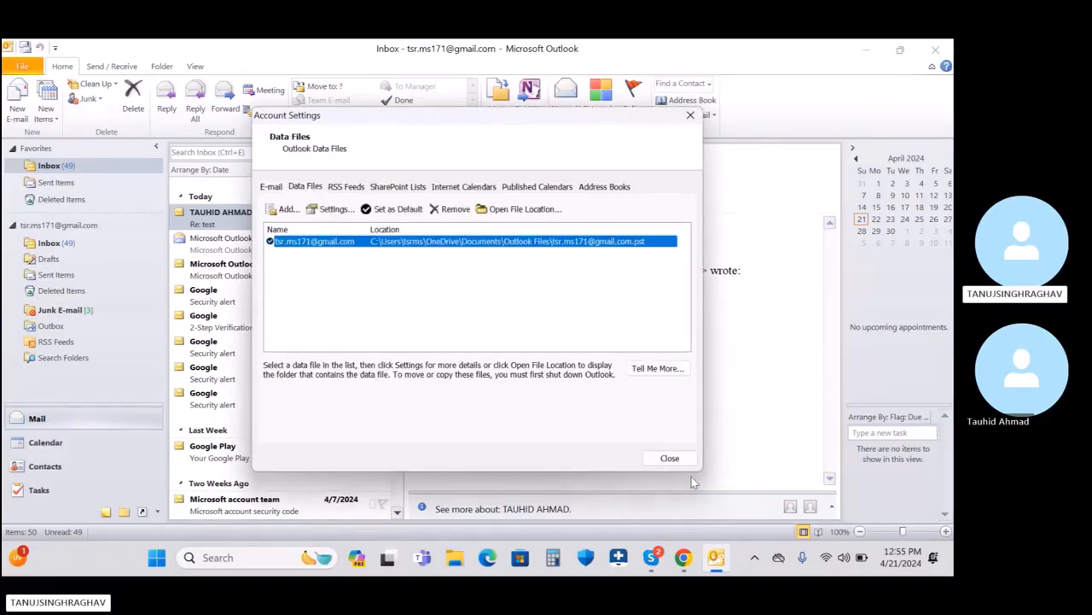
click(446, 210)
click(582, 353)
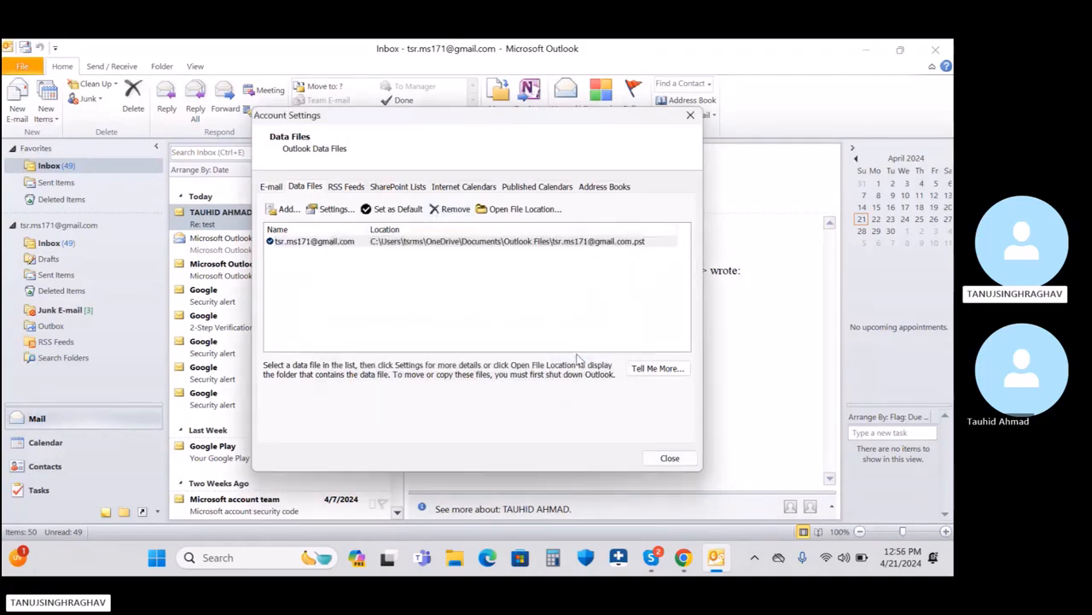
click(287, 246)
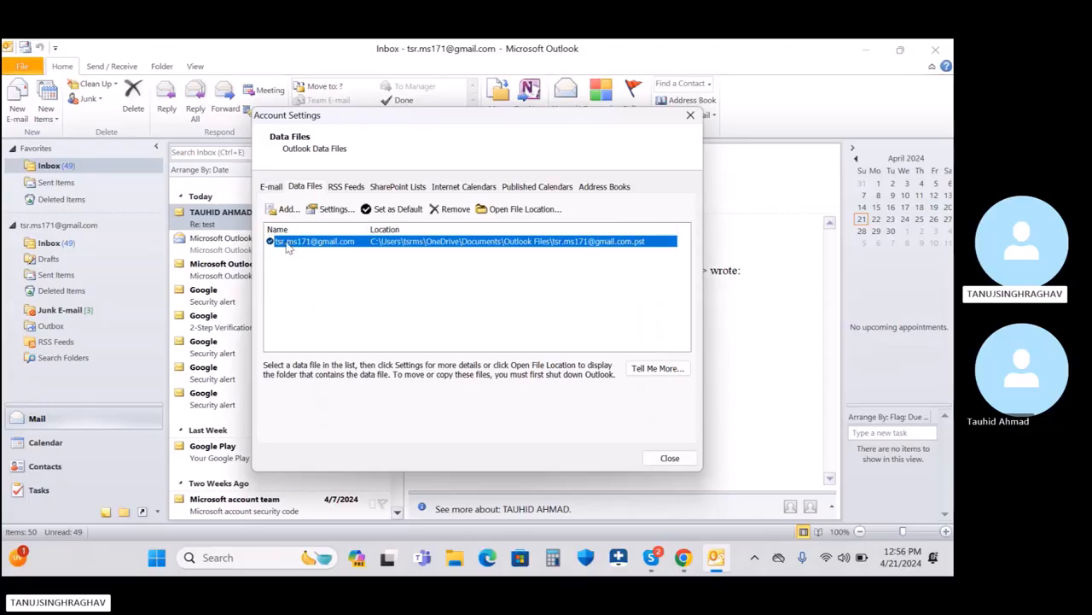
click(450, 210)
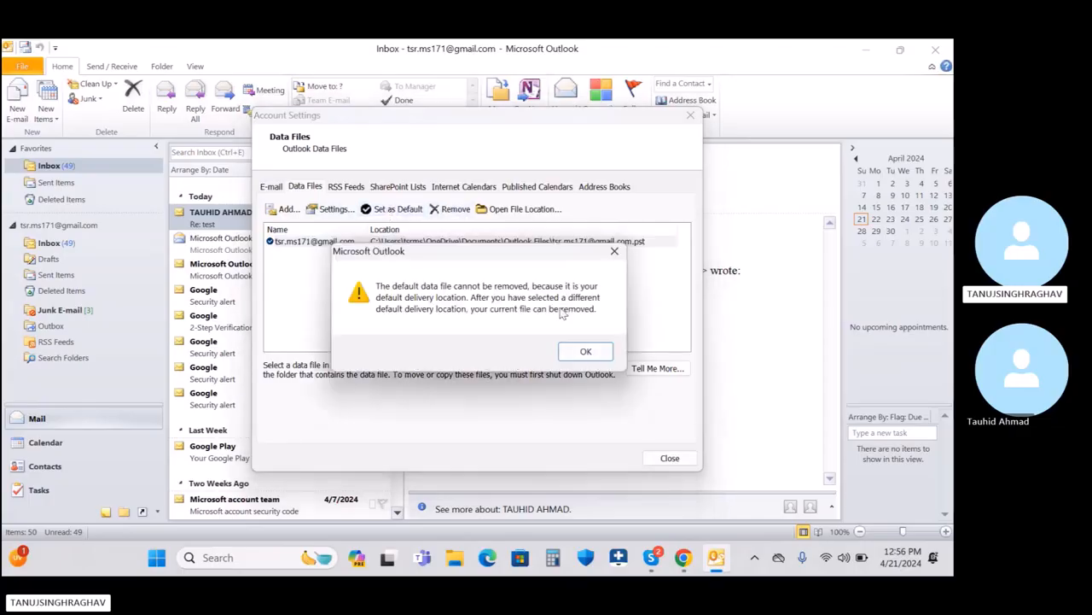
click(583, 353)
Step: Close Account Settings, reopen and close it once more, then quit Outlook
click(670, 459)
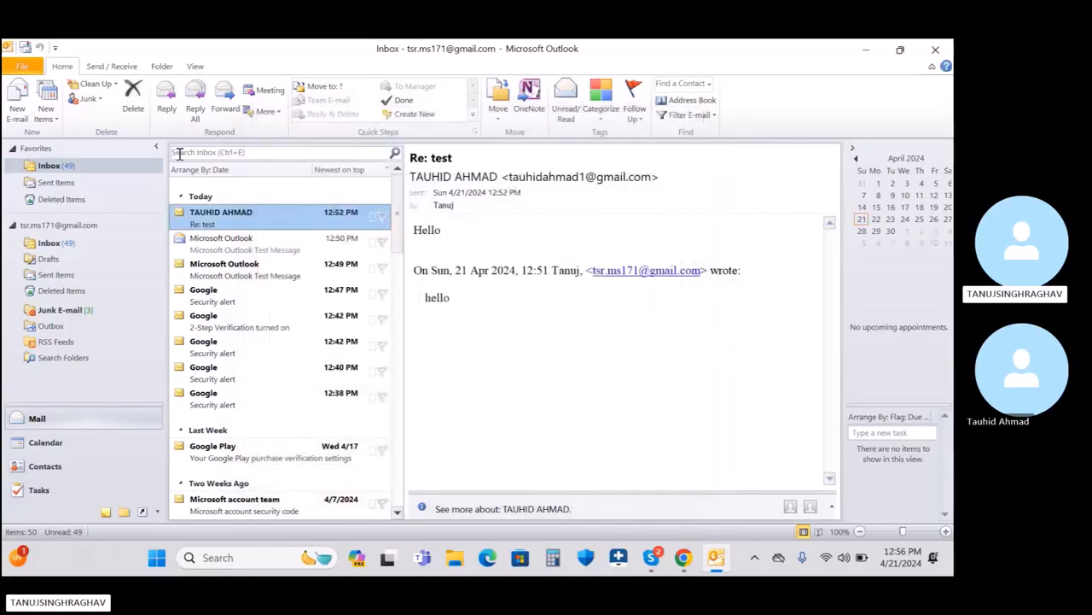
click(26, 68)
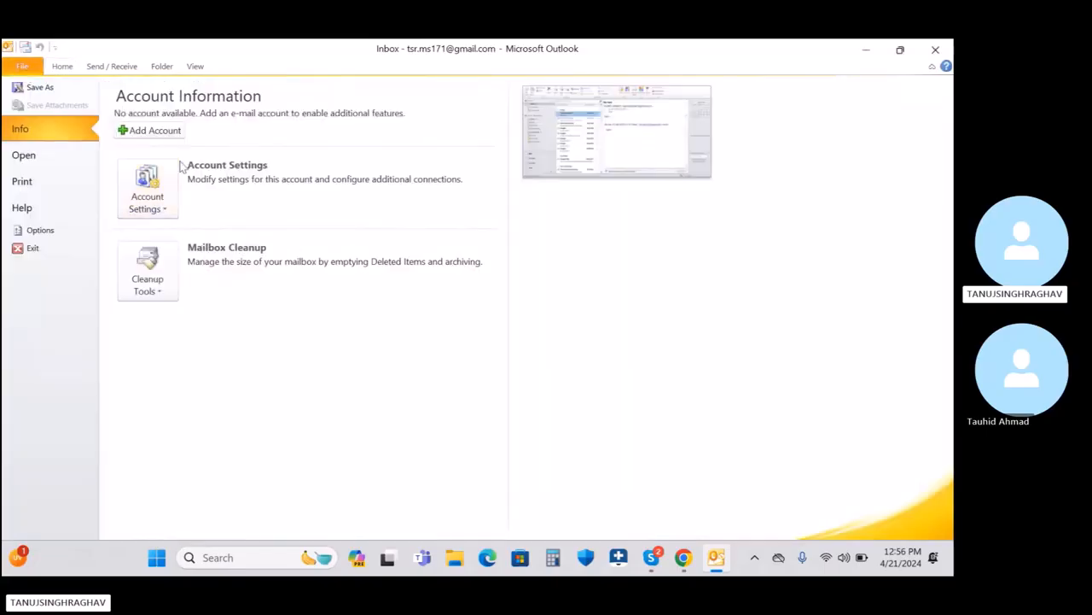
click(146, 192)
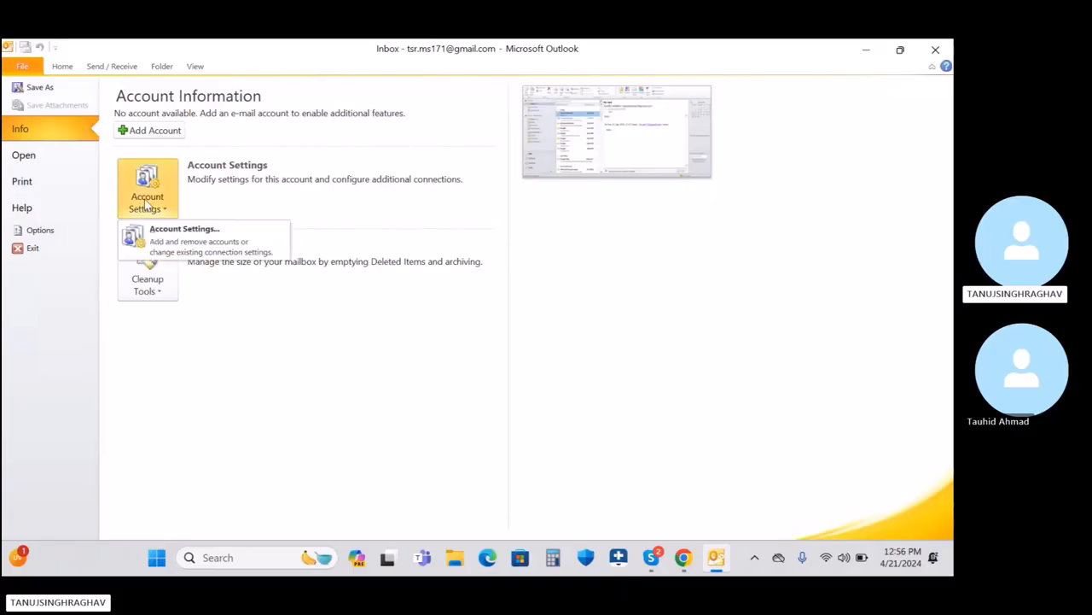
click(164, 254)
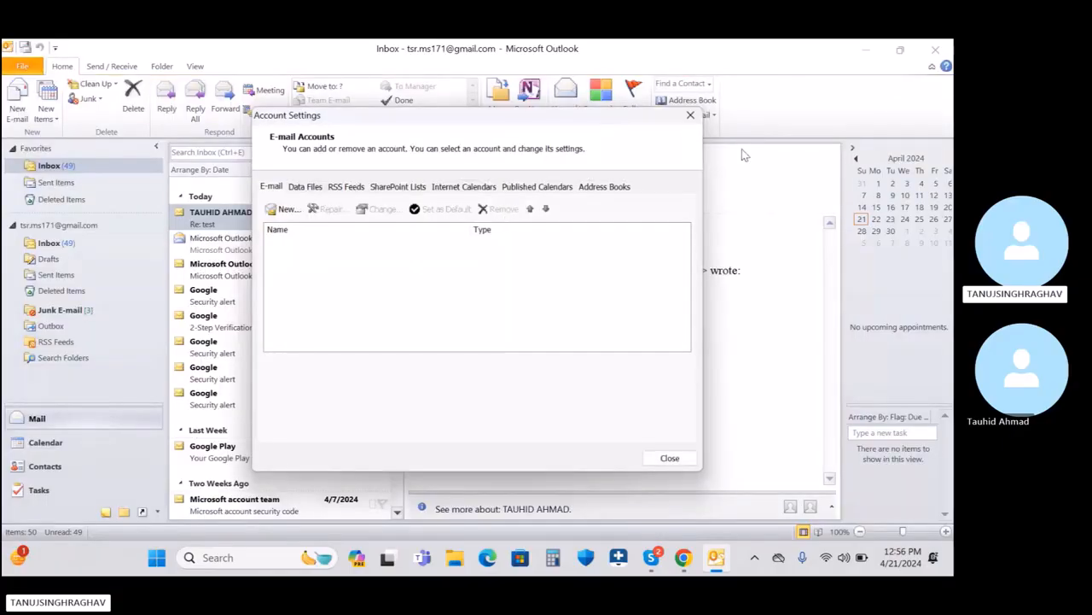
click(691, 114)
click(935, 48)
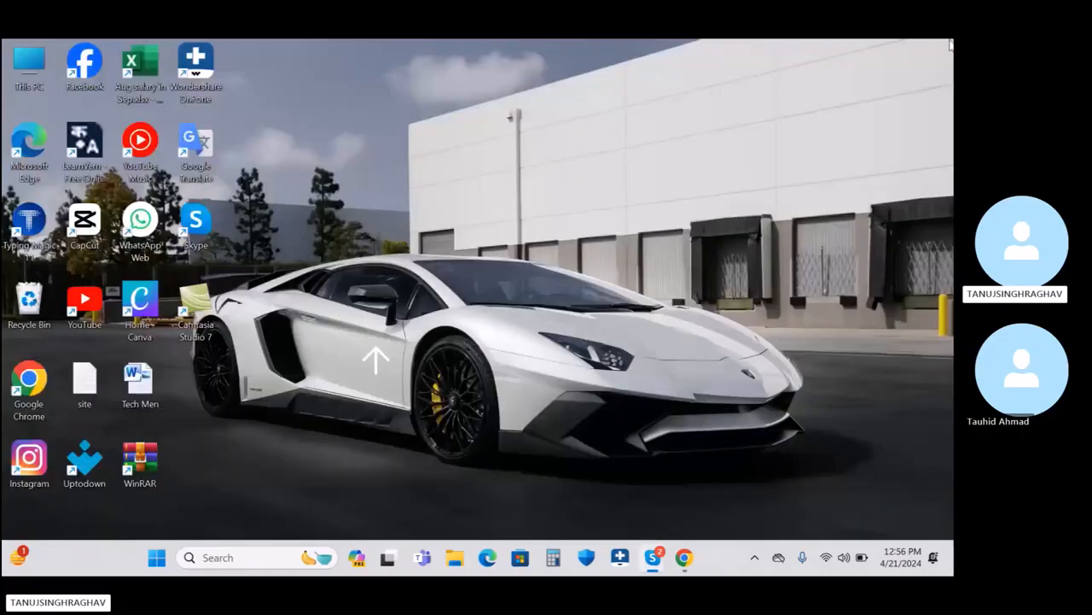
Step: Browse from This PC through Local Disk (C:) and Users into the tsrms profile folder
double_click(44, 82)
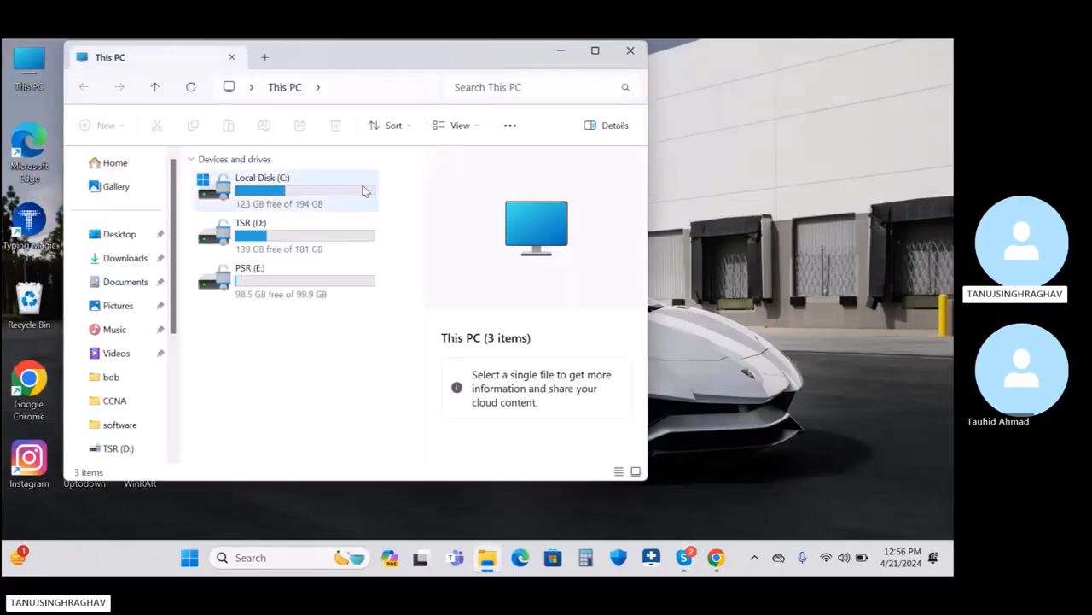
double_click(312, 203)
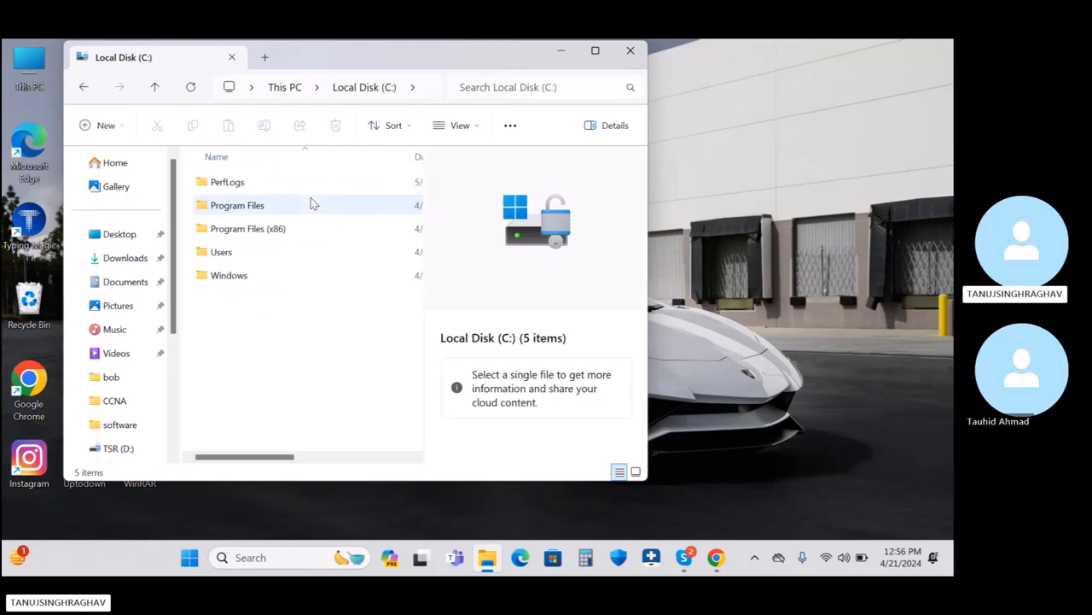
double_click(245, 255)
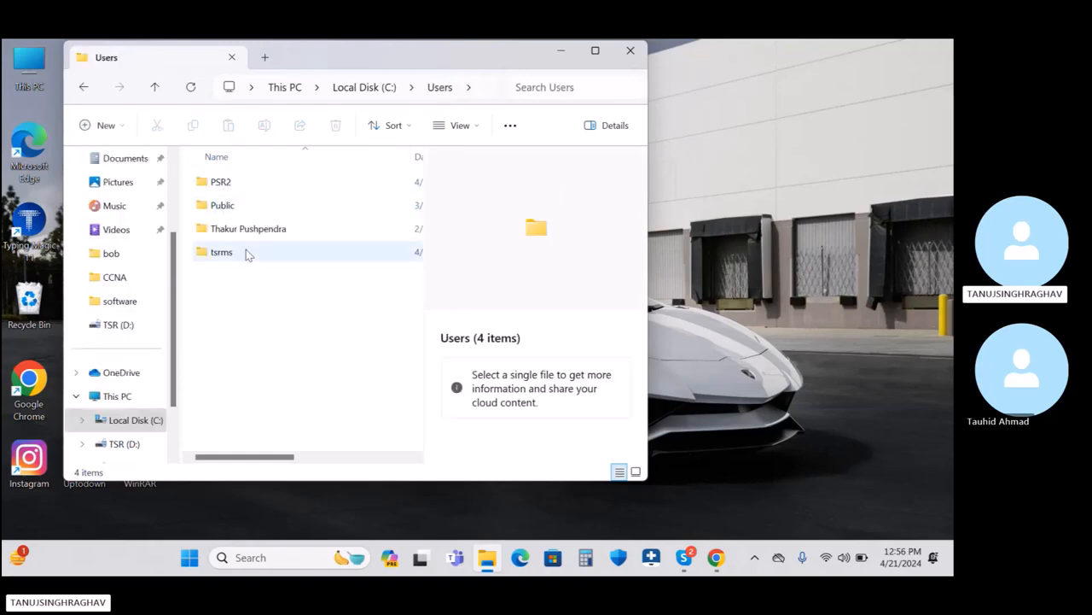
double_click(227, 259)
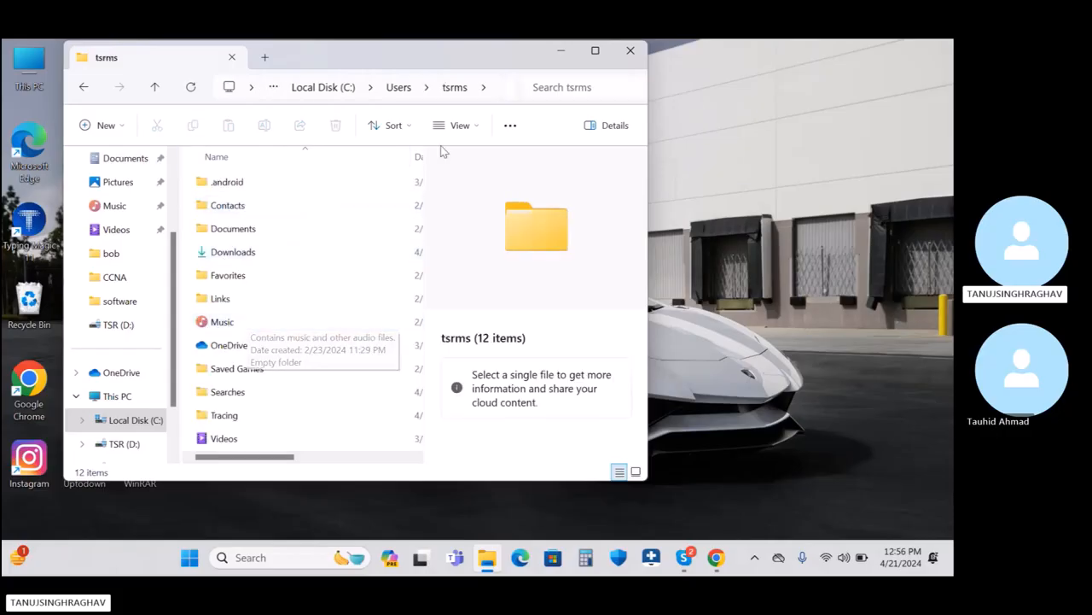
Step: Turn on 'Show hidden files, folders and drives' in Folder Options and apply it
click(509, 127)
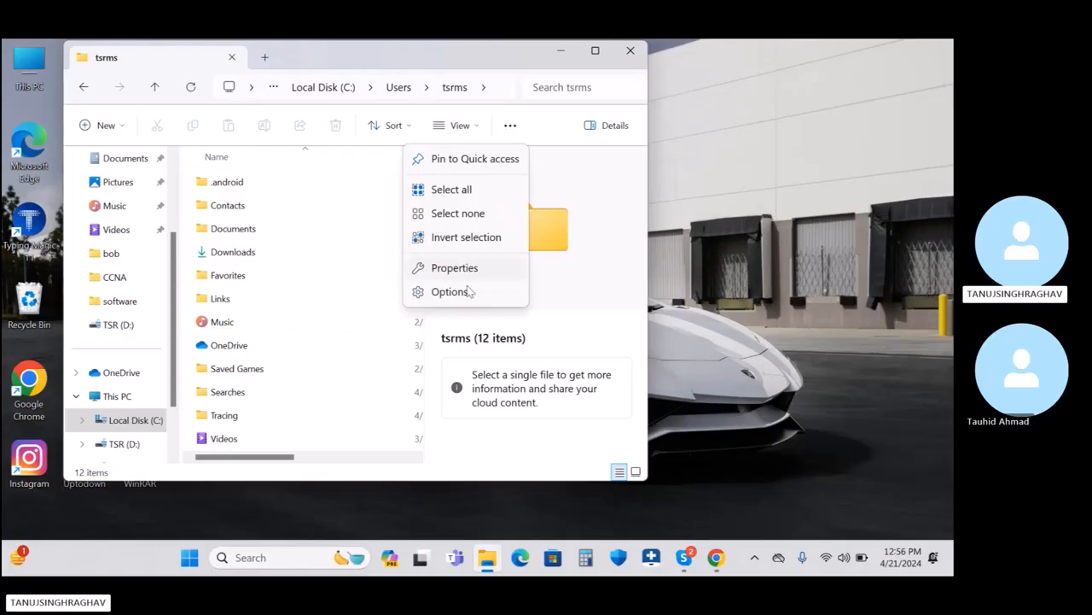
click(479, 132)
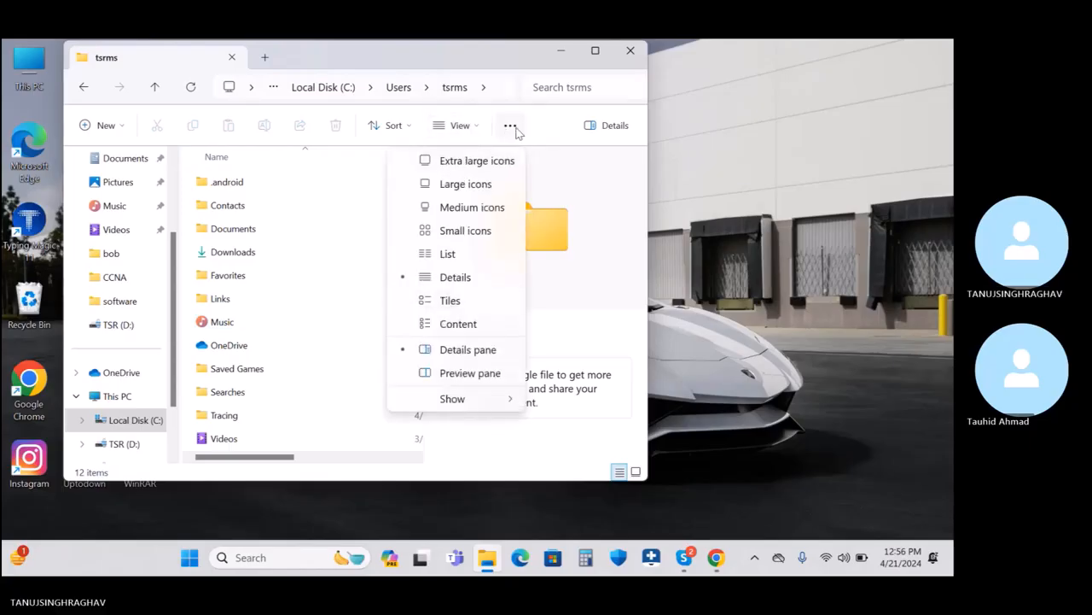
click(510, 126)
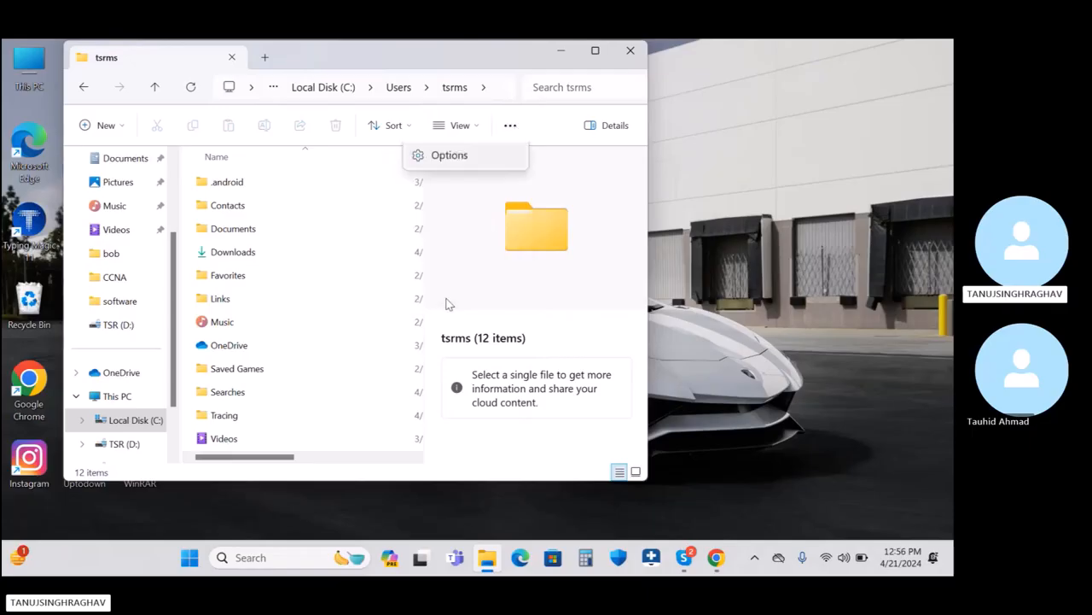
click(450, 291)
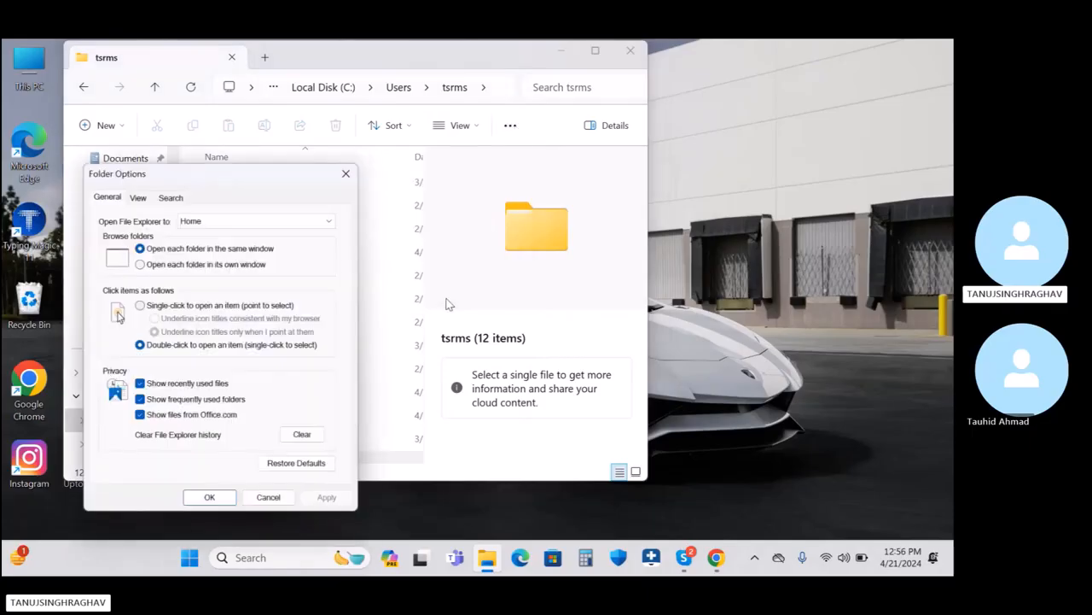
click(136, 195)
click(139, 394)
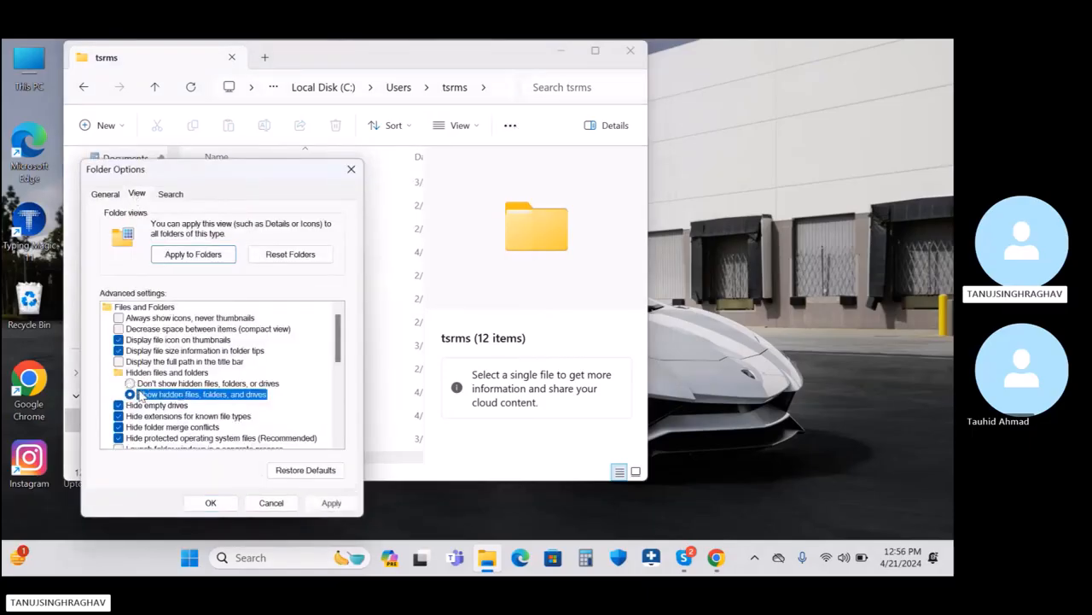
click(331, 503)
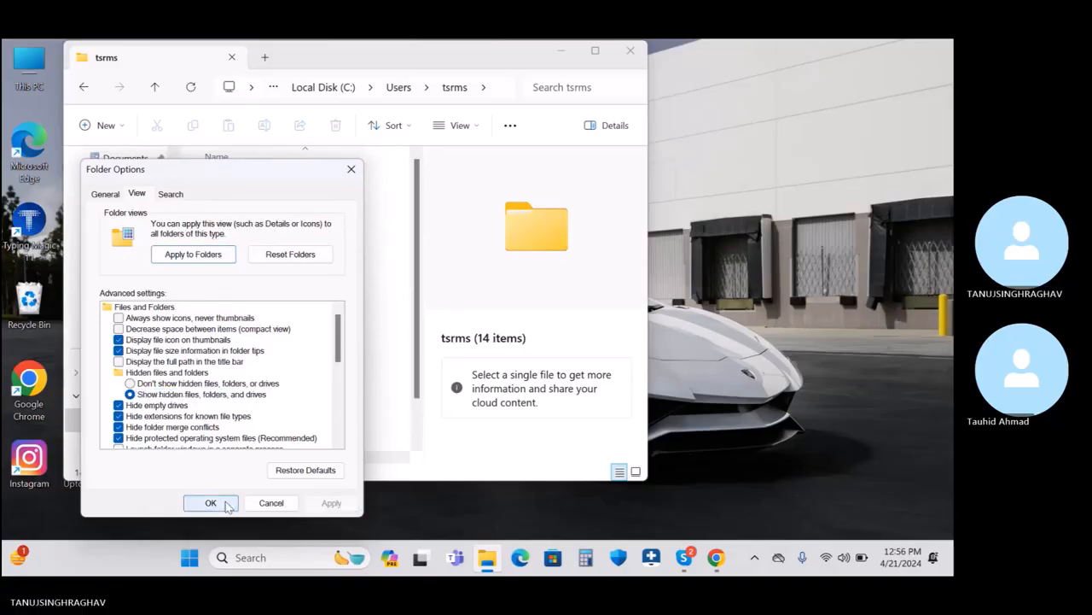
click(213, 503)
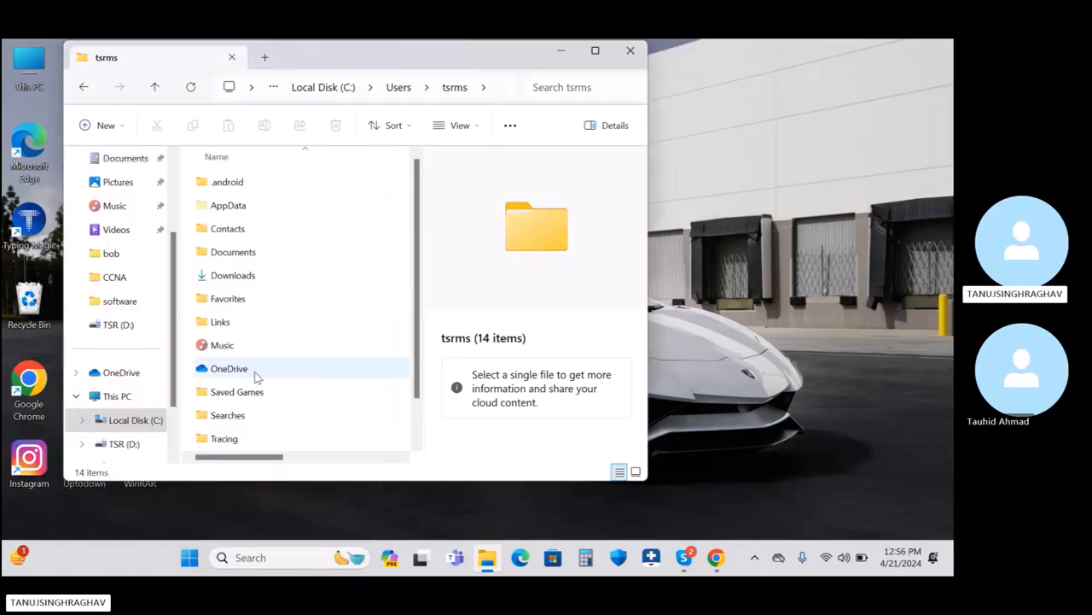
Step: Open the hidden AppData\Local folder and scroll through its contents
double_click(250, 206)
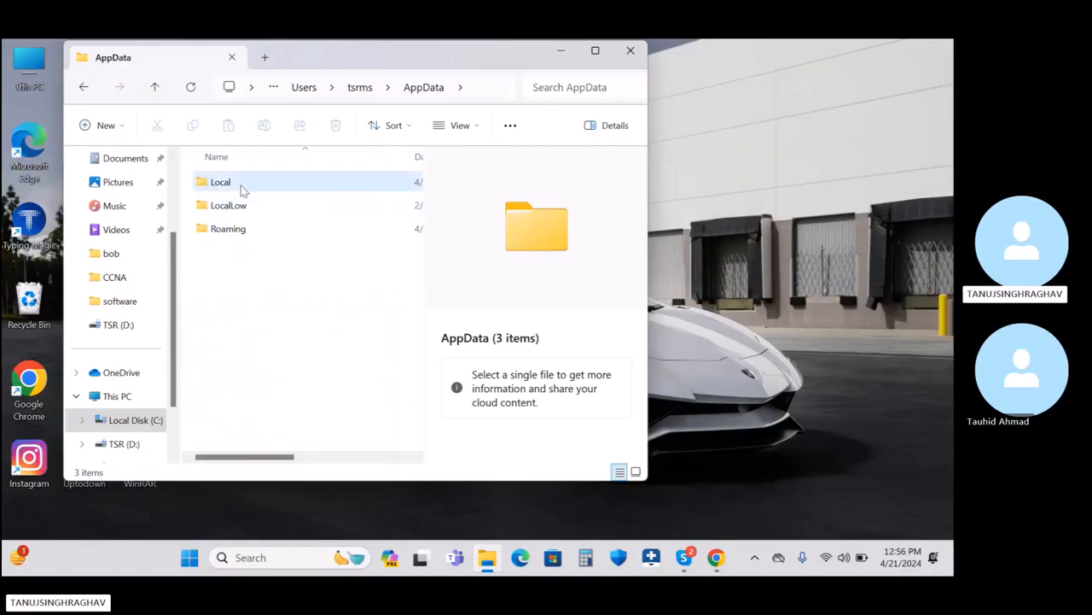
double_click(242, 190)
scroll(262, 407, down, 2)
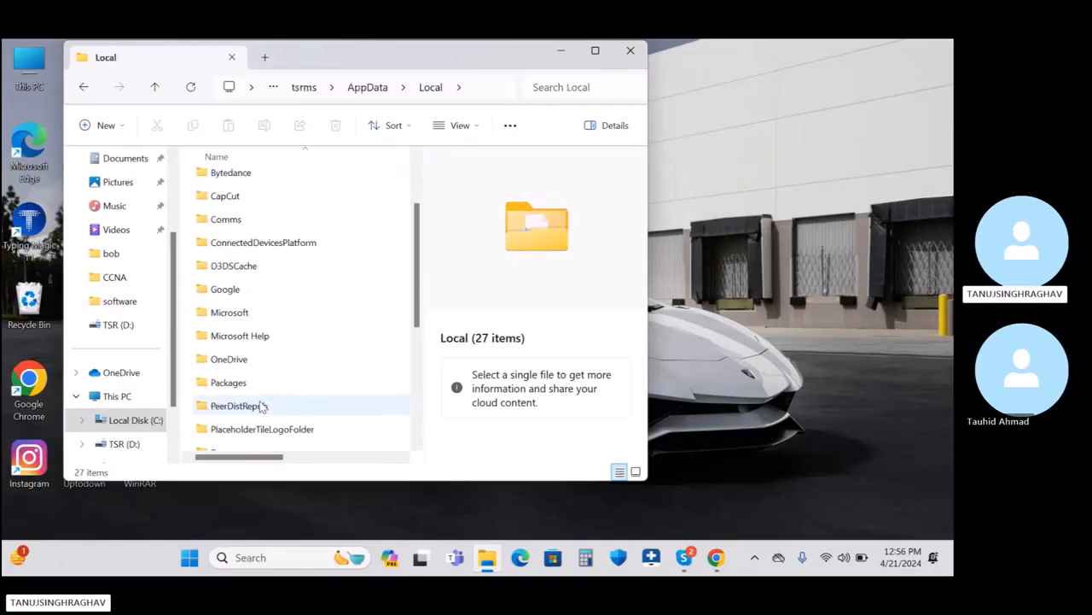
key(super+Tab)
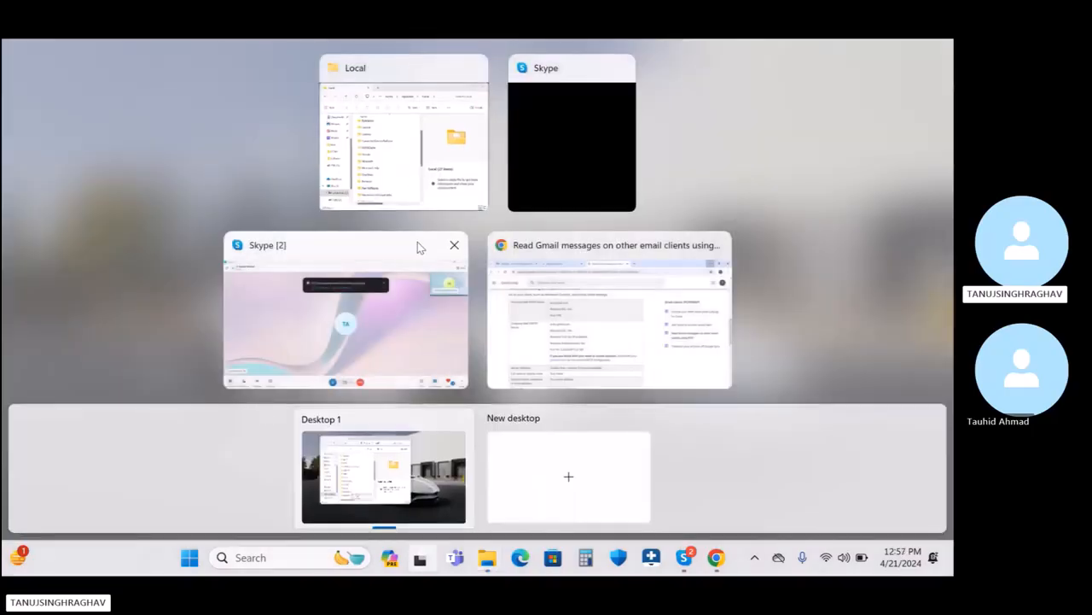
click(396, 169)
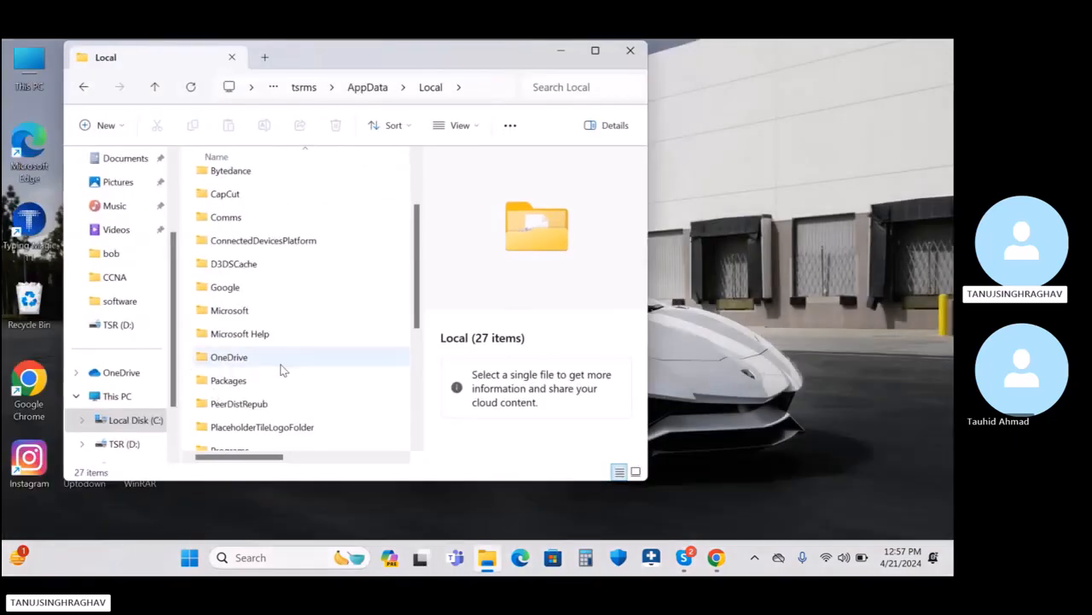
scroll(296, 391, down, 3)
scroll(295, 394, down, 3)
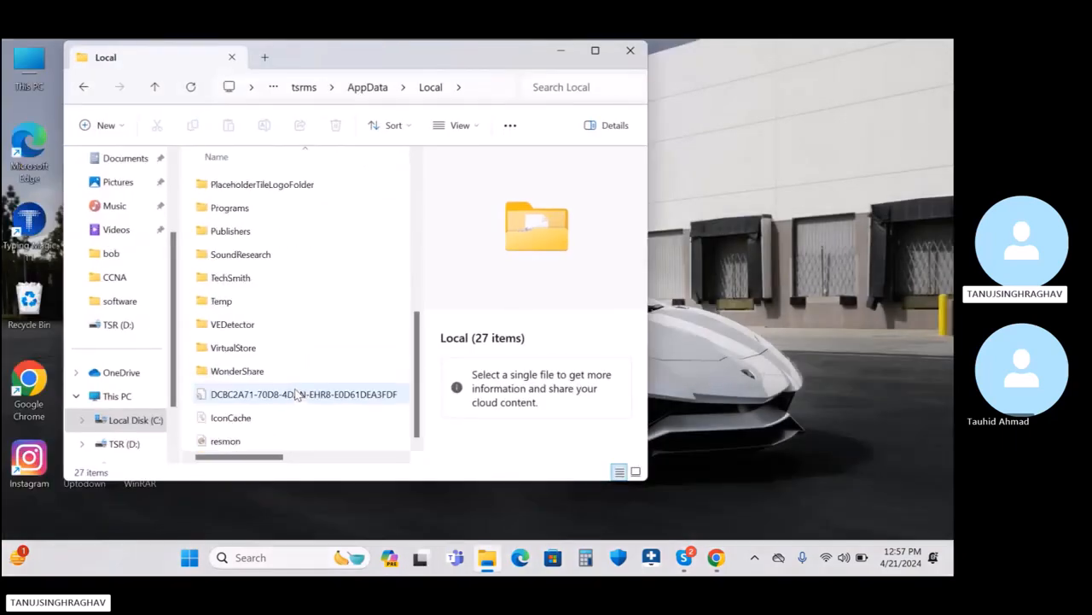
scroll(280, 305, up, 3)
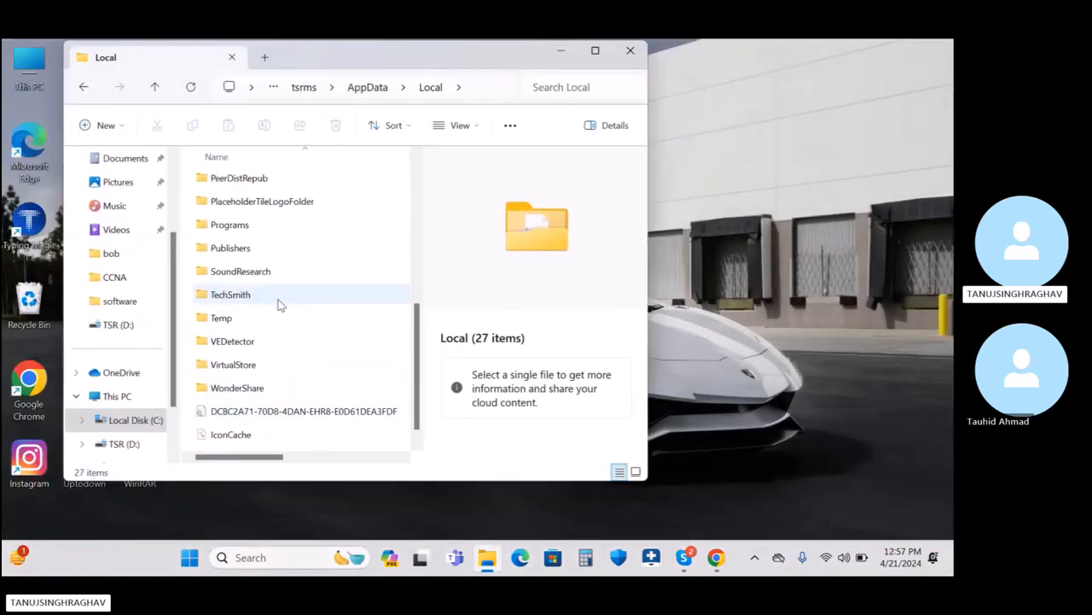
scroll(279, 305, up, 1)
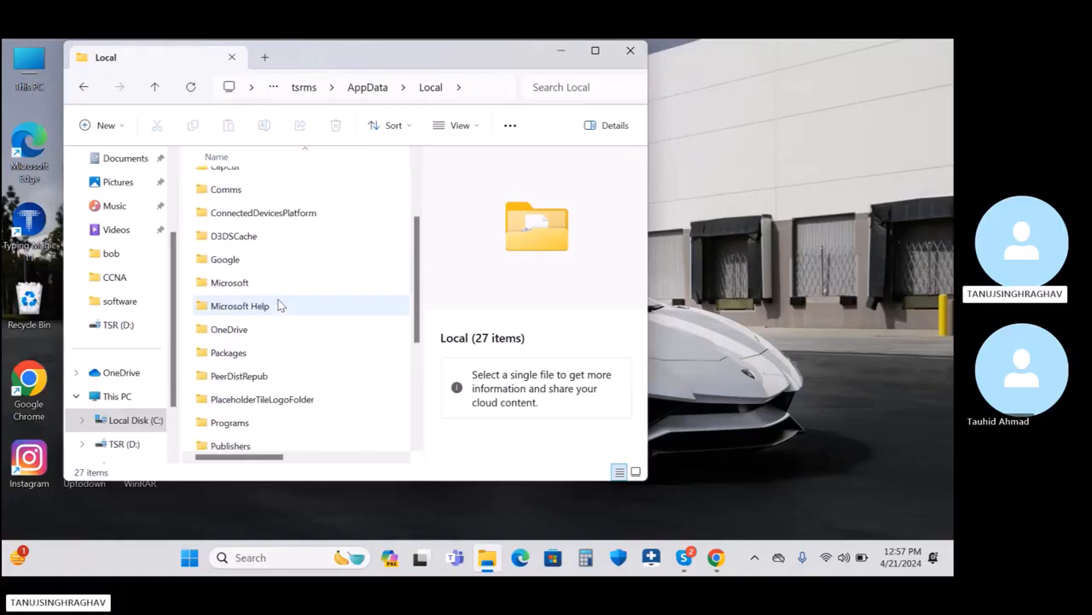
scroll(278, 305, up, 2)
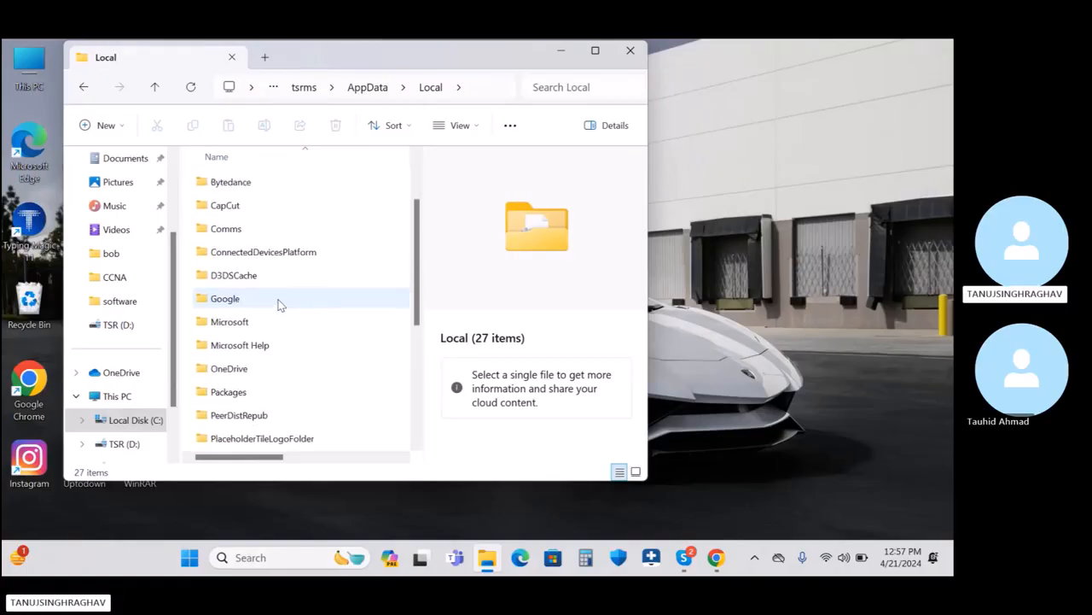
Step: Browse into Microsoft\Outlook\RoamCache looking for the data file, then go back to Microsoft
click(251, 335)
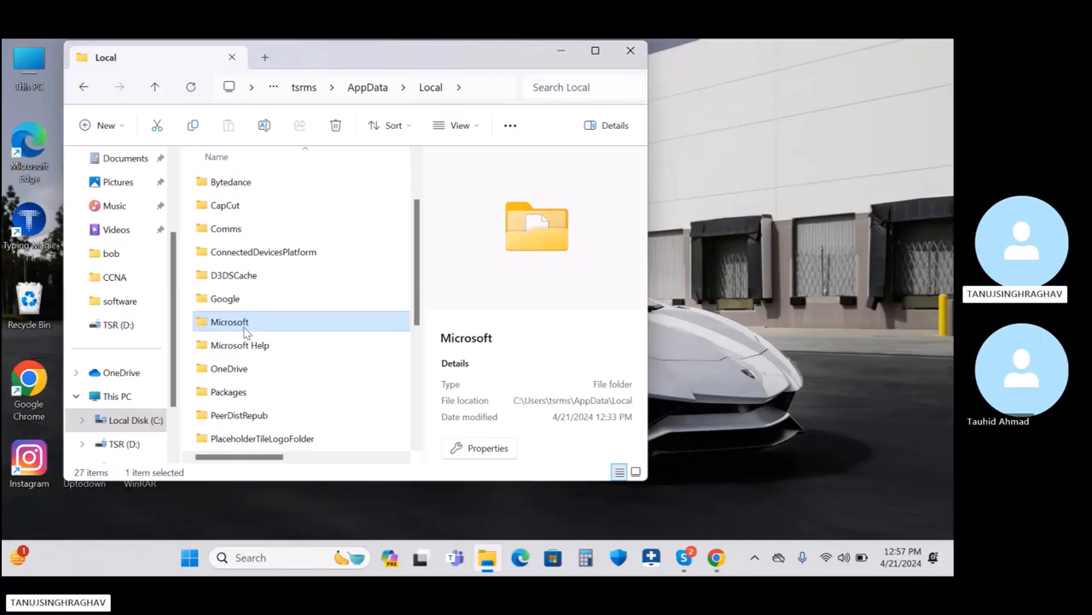
double_click(245, 333)
scroll(293, 384, down, 6)
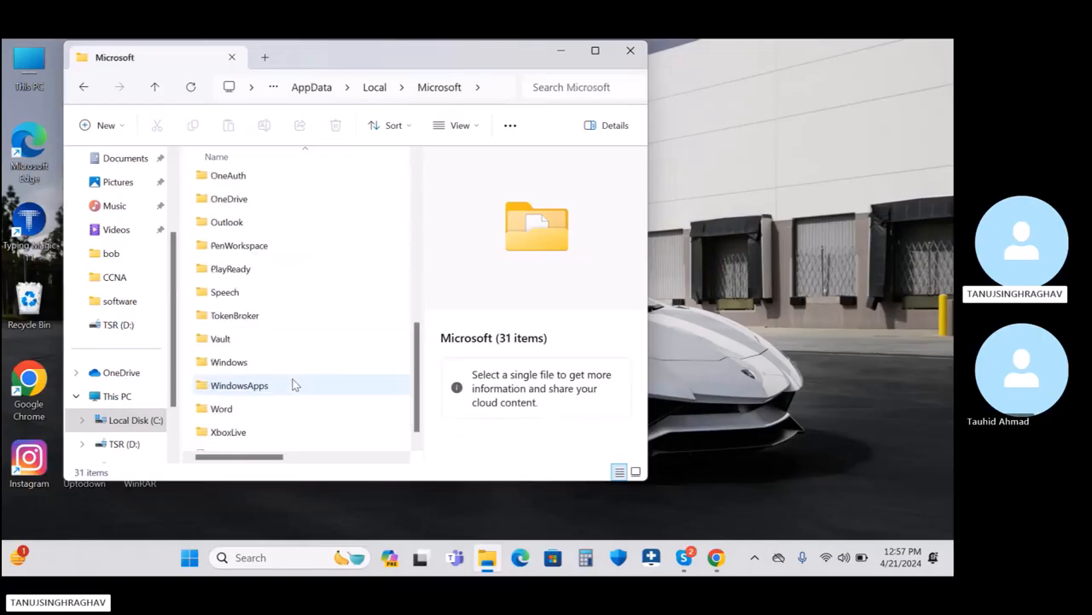
scroll(293, 384, up, 1)
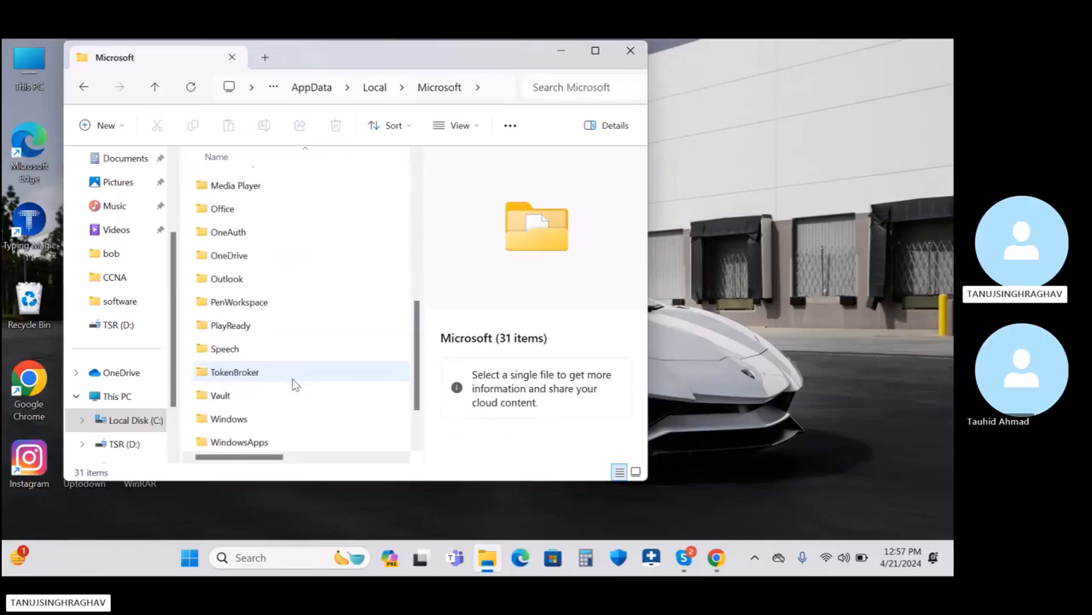
double_click(242, 279)
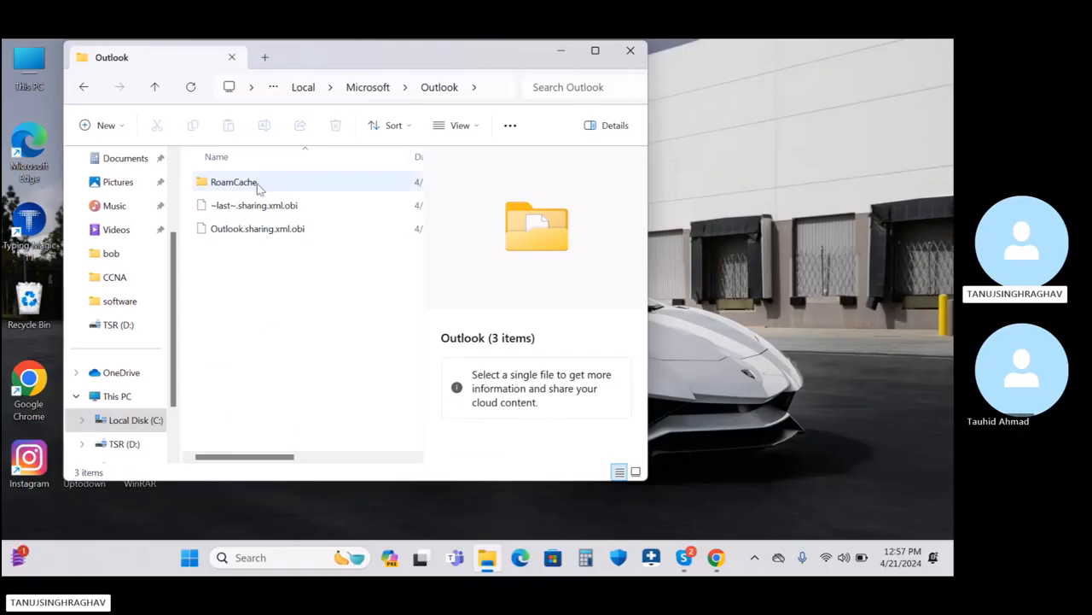
click(237, 188)
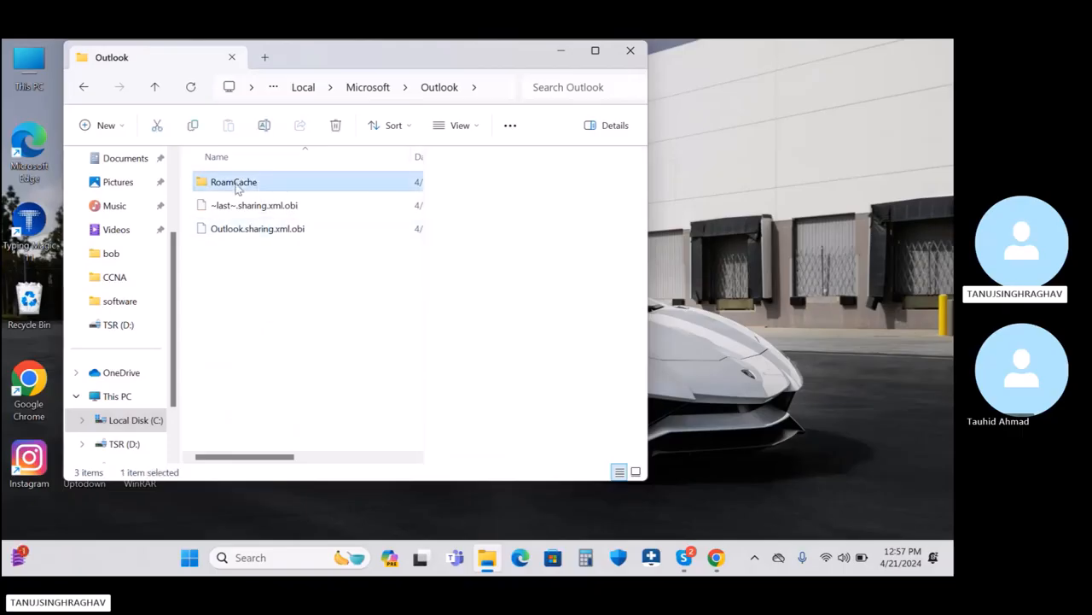
double_click(238, 188)
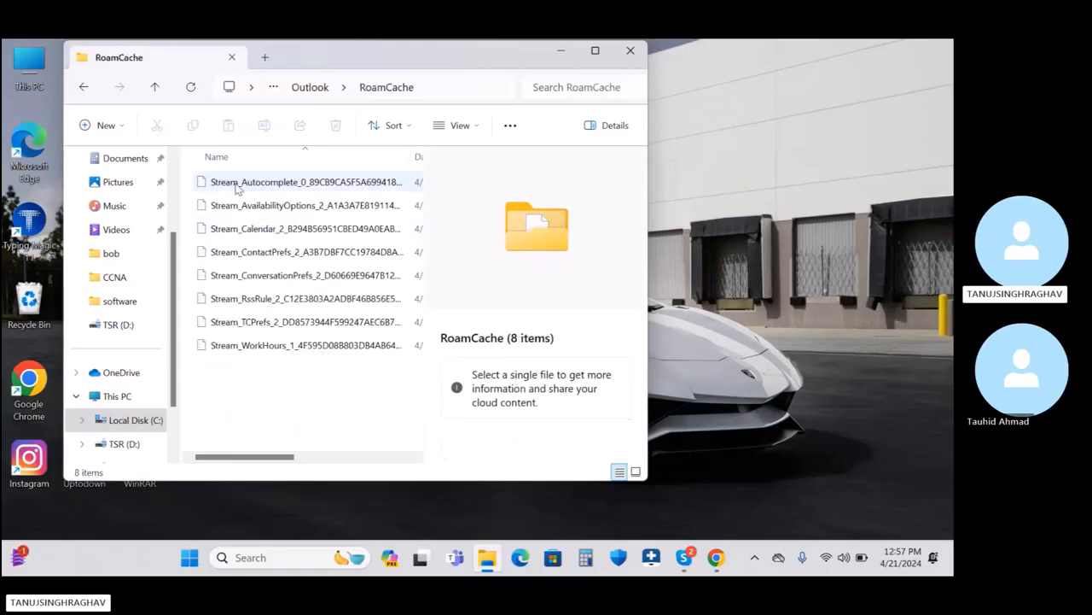
click(84, 91)
click(84, 92)
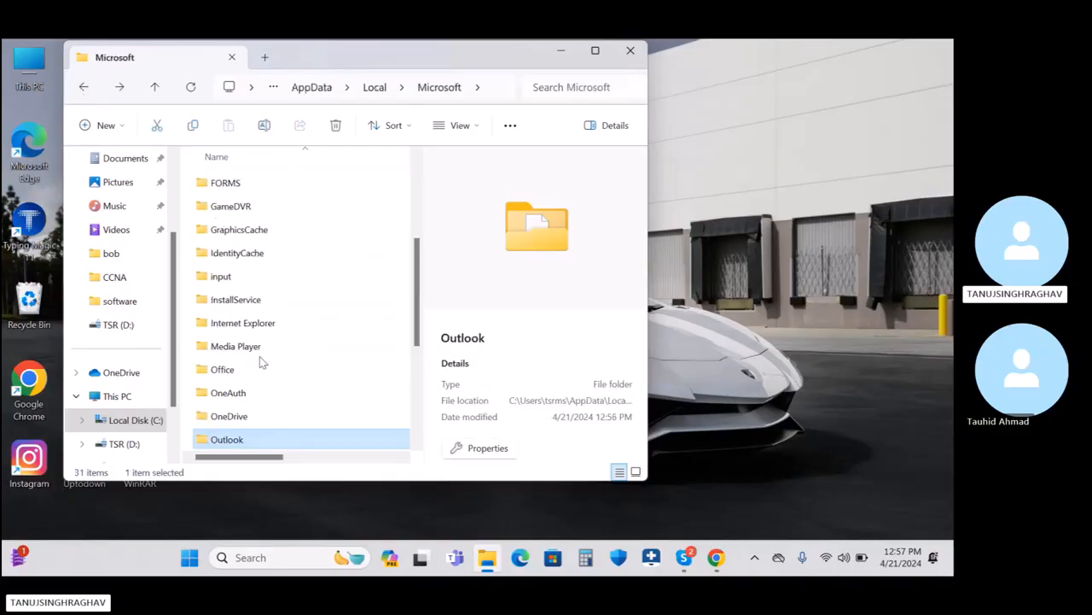
Step: Return to AppData\Local and maximize the Explorer window
key(super+Tab)
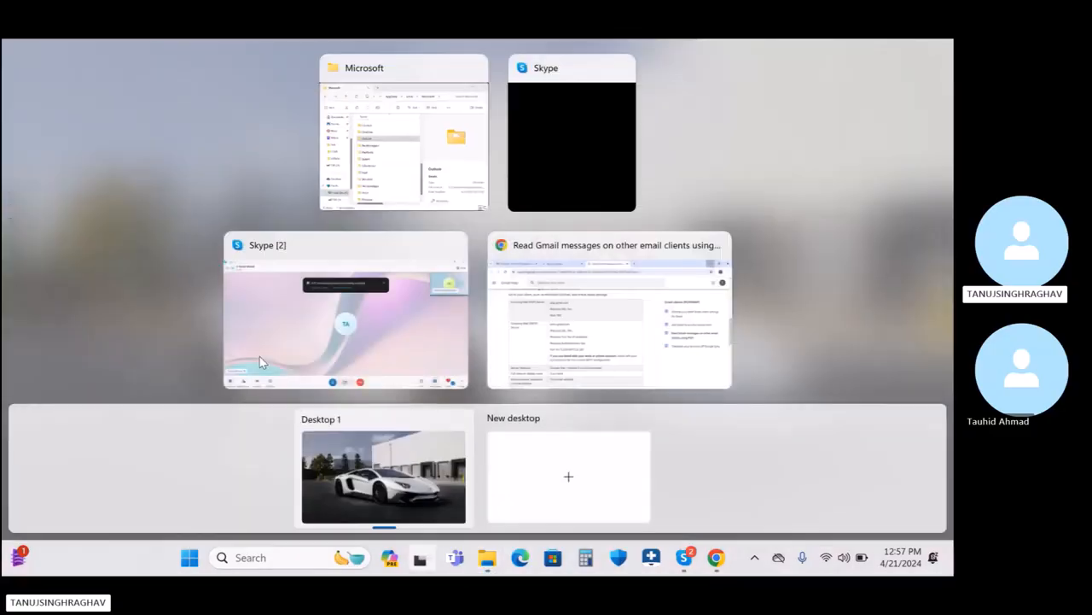
click(350, 152)
scroll(282, 289, up, 6)
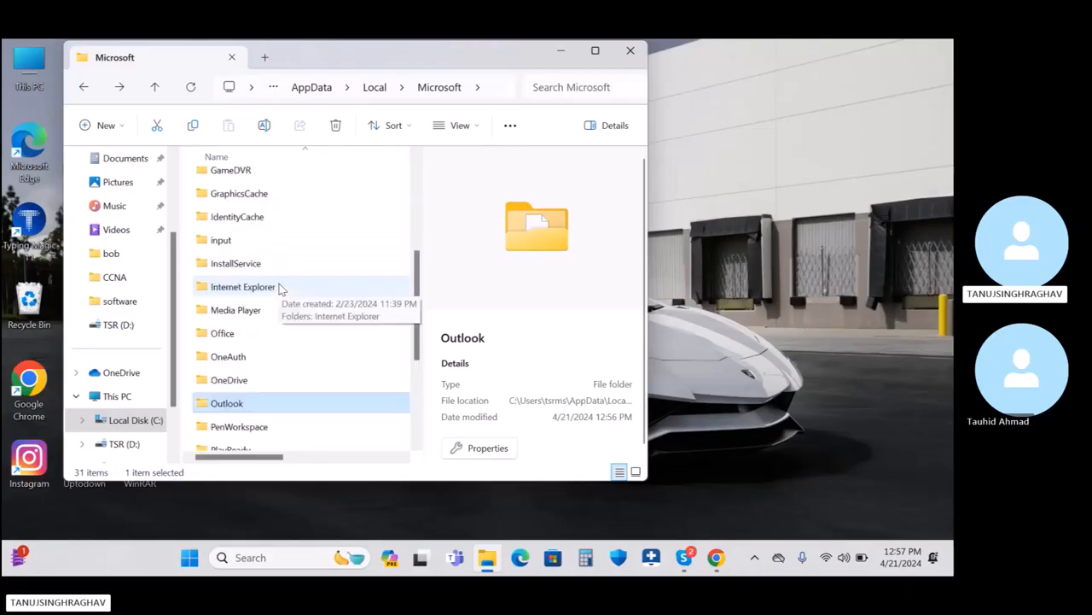
click(84, 89)
click(594, 51)
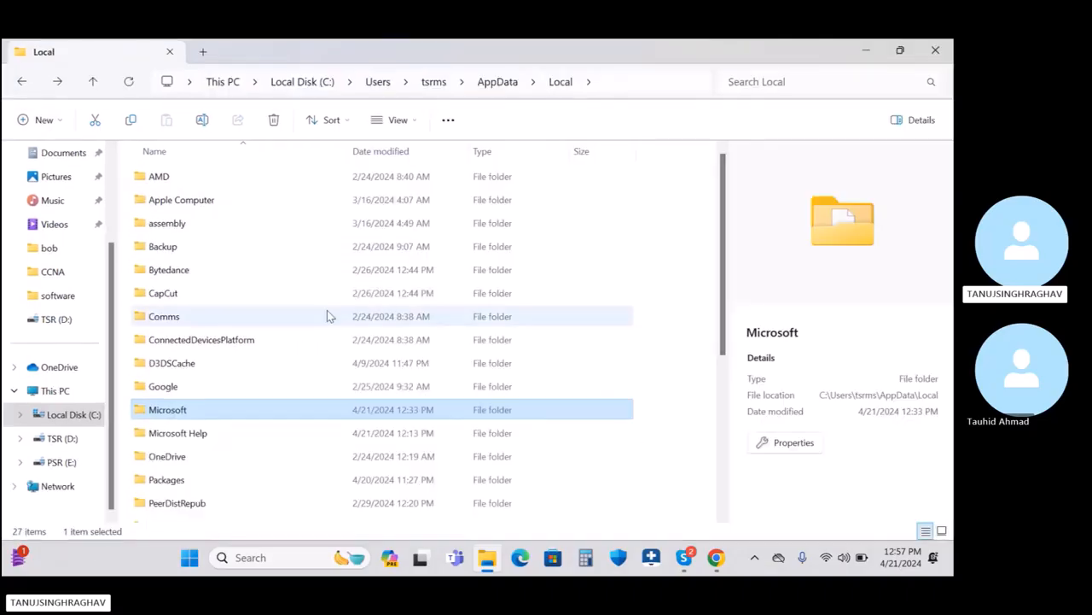
scroll(327, 316, down, 4)
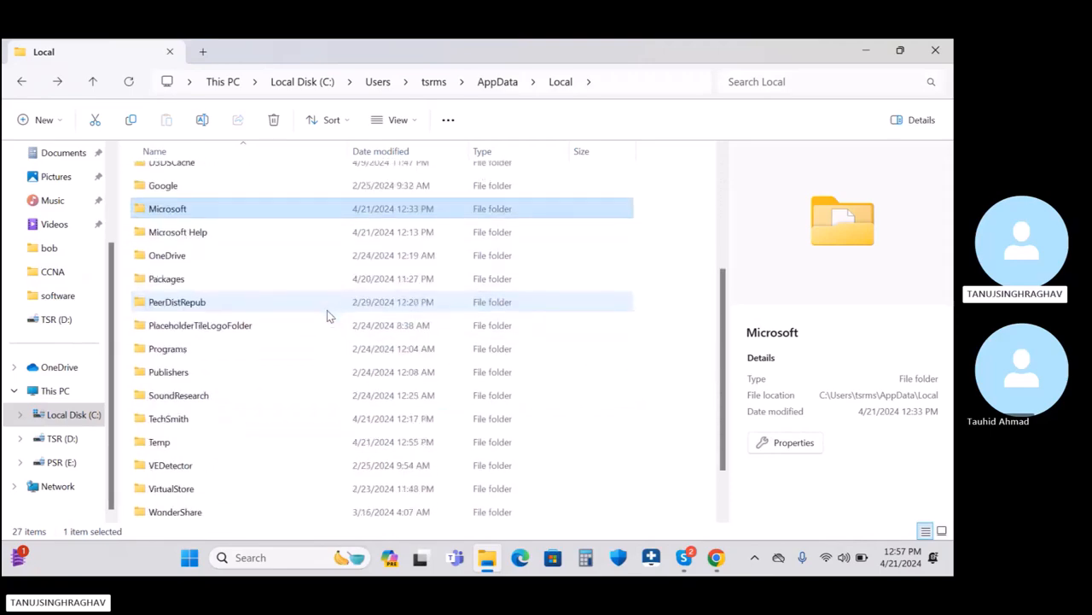
scroll(326, 316, up, 4)
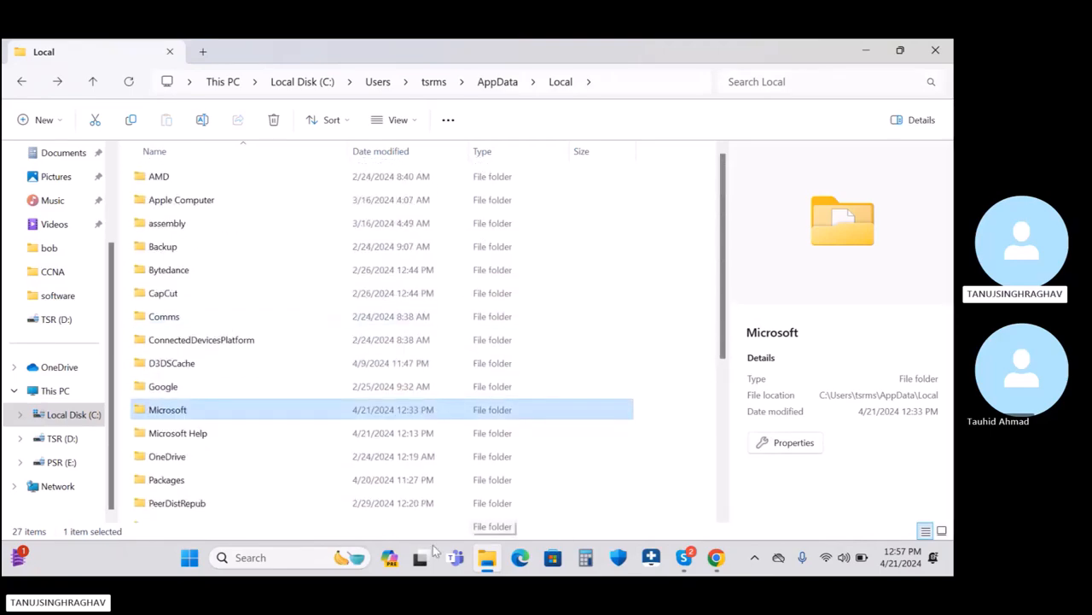
click(305, 559)
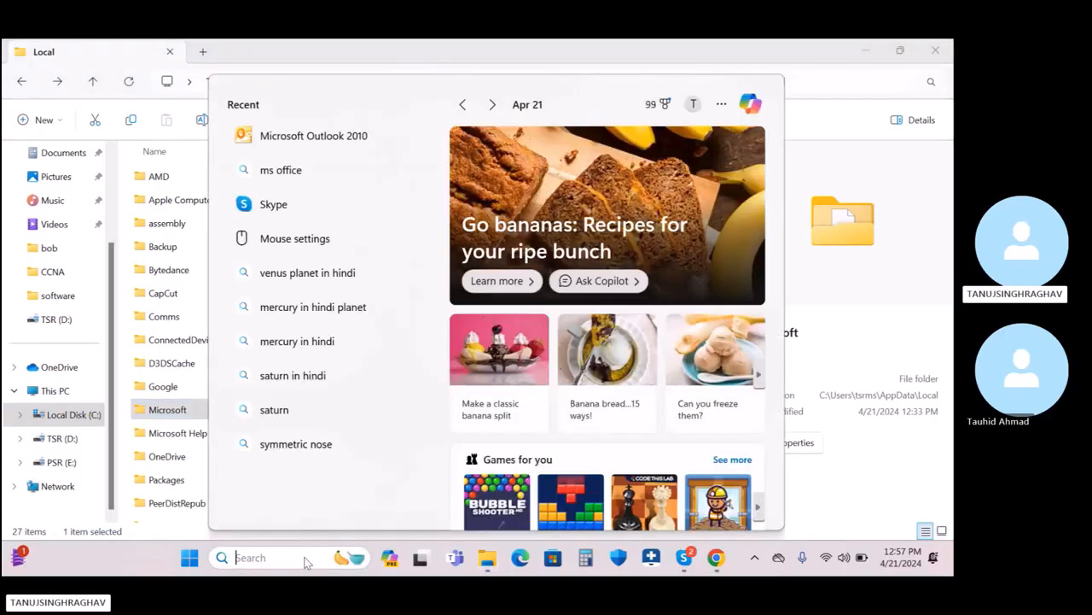
Step: Launch Outlook 2010 and view the Data Files tab listing the .pst in OneDrive\Documents\Outlook Files
click(330, 136)
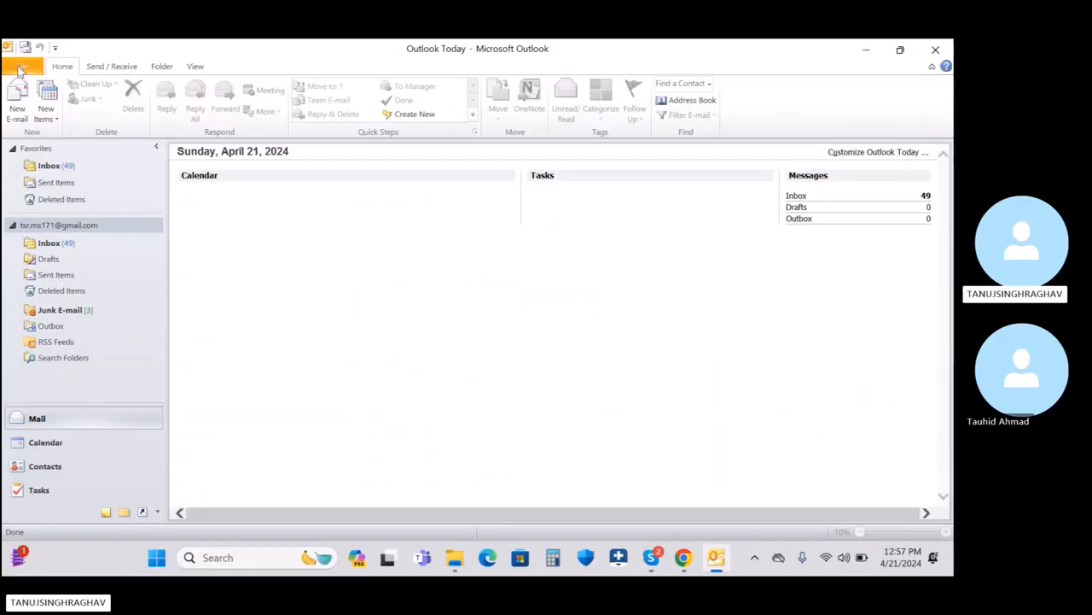
click(23, 67)
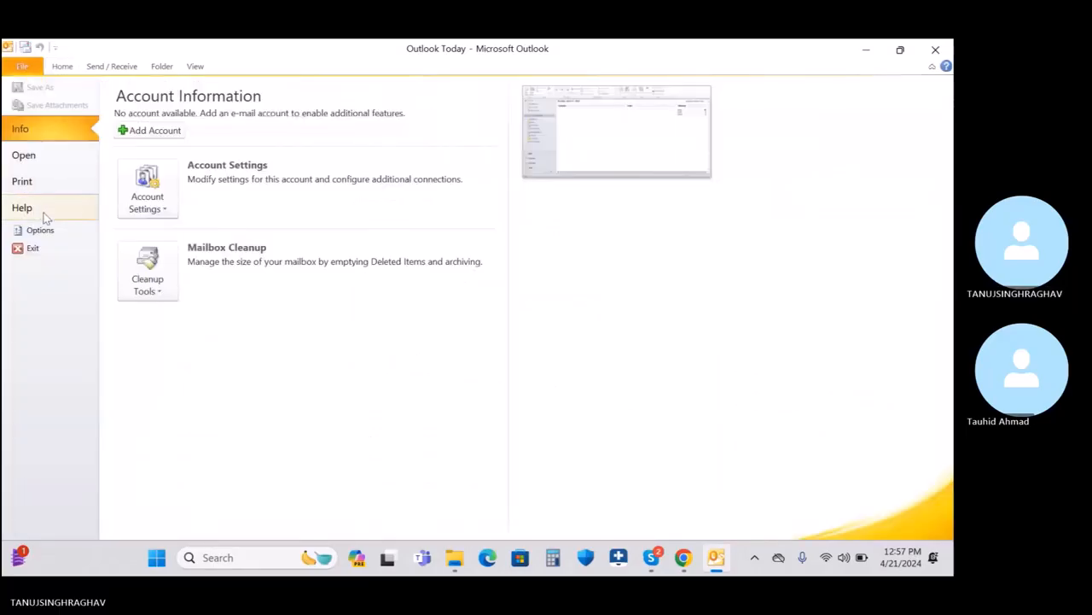
click(153, 200)
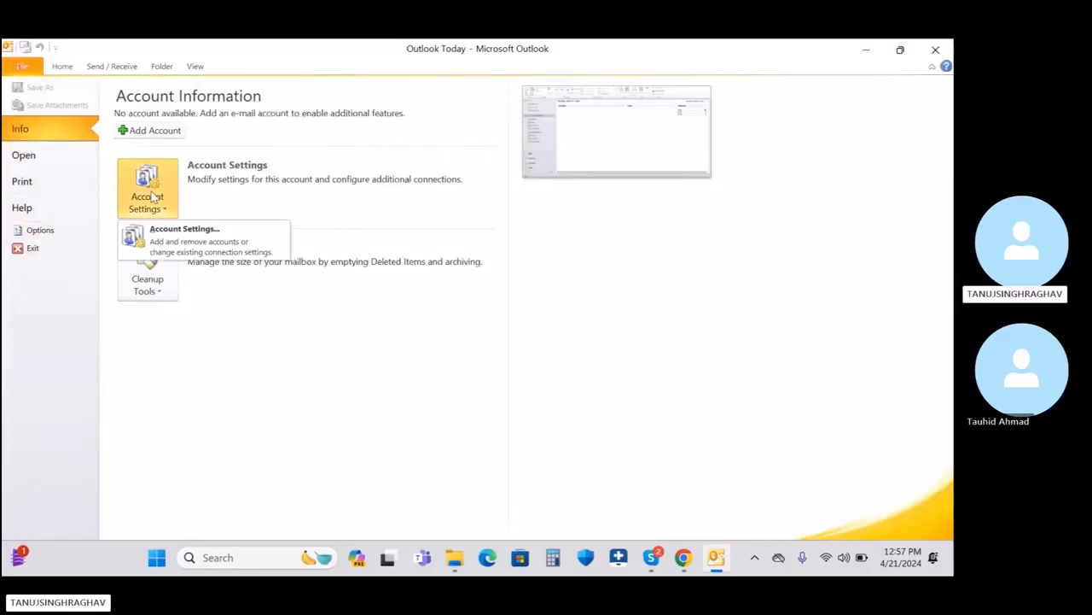
click(184, 242)
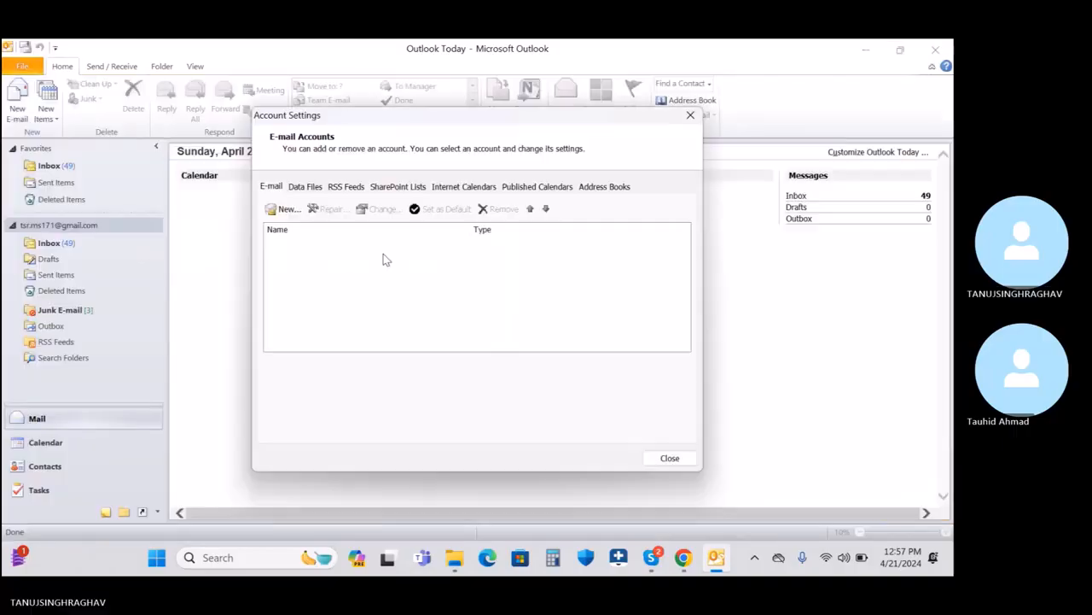
click(305, 186)
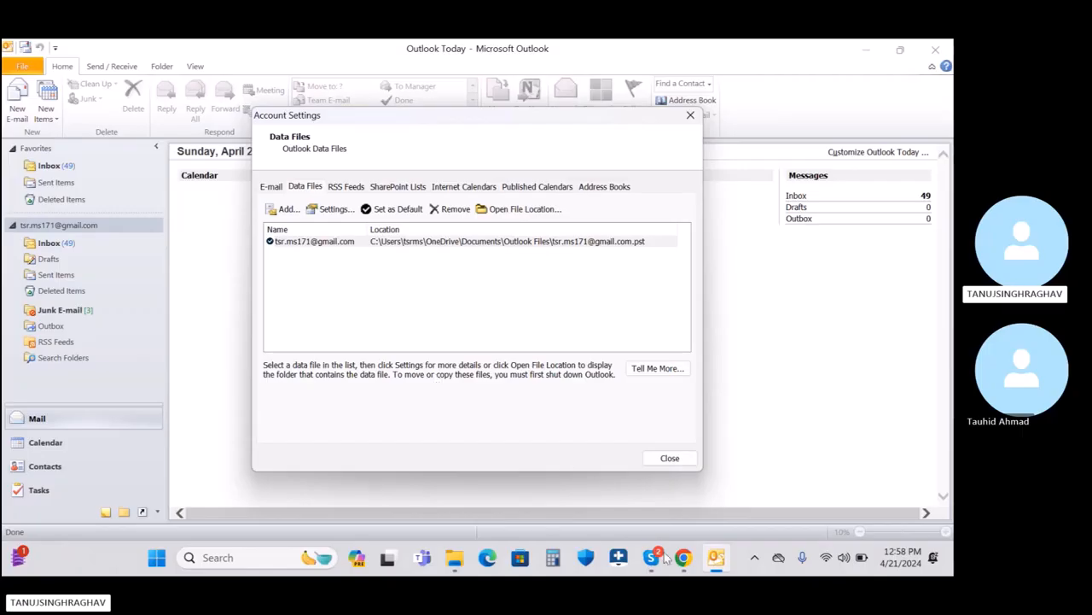
Step: In File Explorer, go to OneDrive\Documents\Outlook Files and try deleting the account's .pst file
click(454, 558)
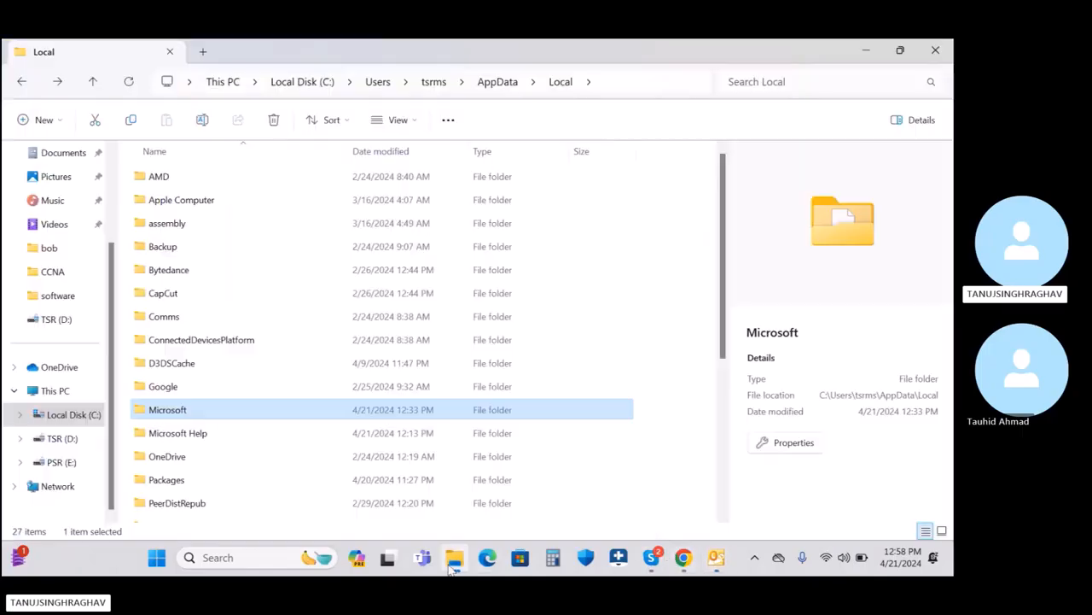
click(60, 367)
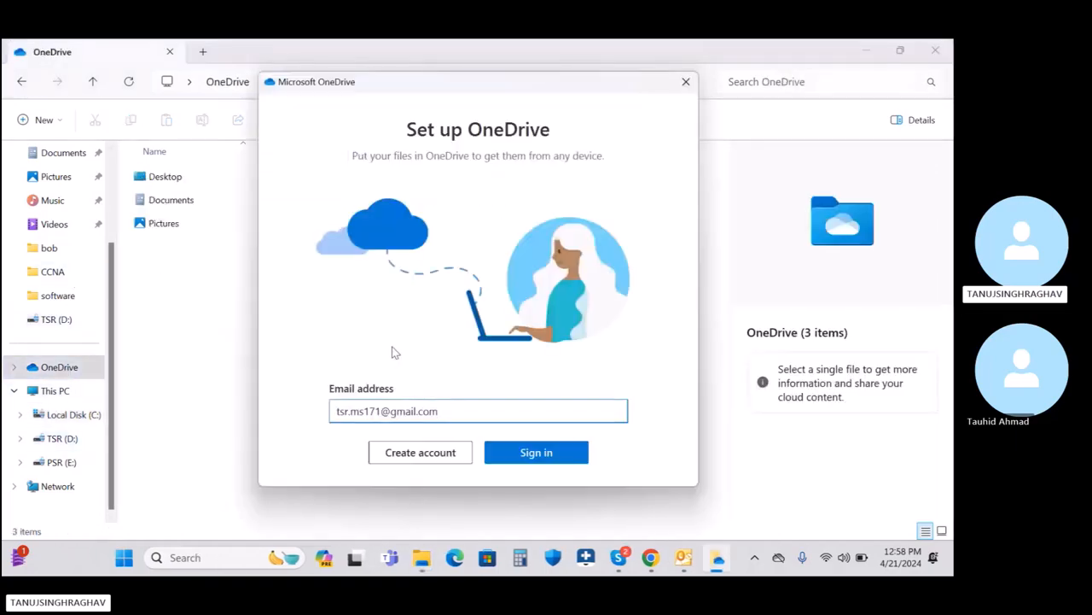
click(685, 82)
click(174, 198)
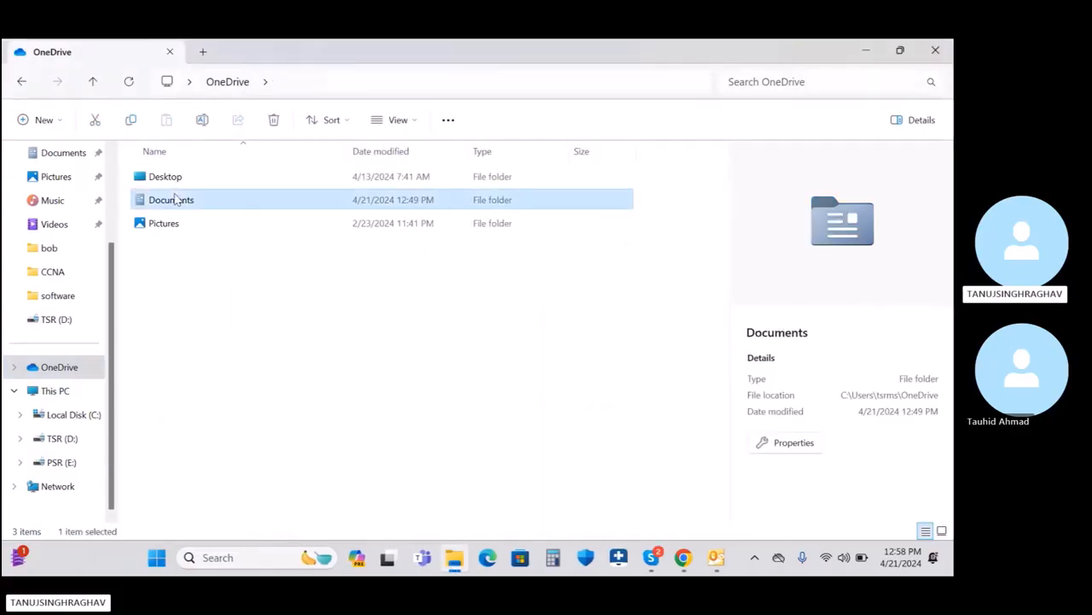
double_click(177, 200)
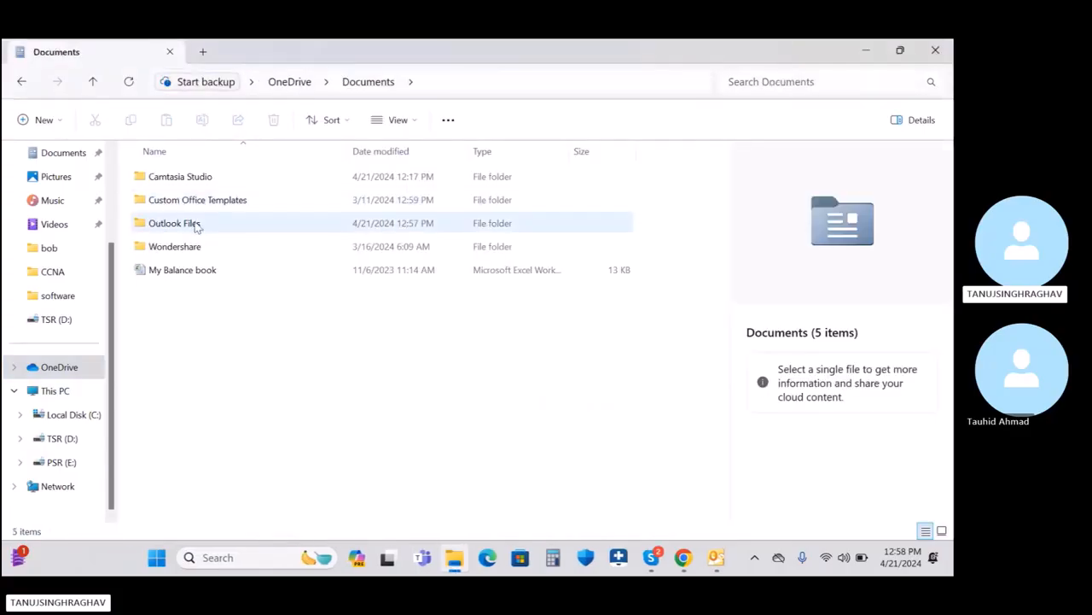
double_click(196, 224)
click(177, 180)
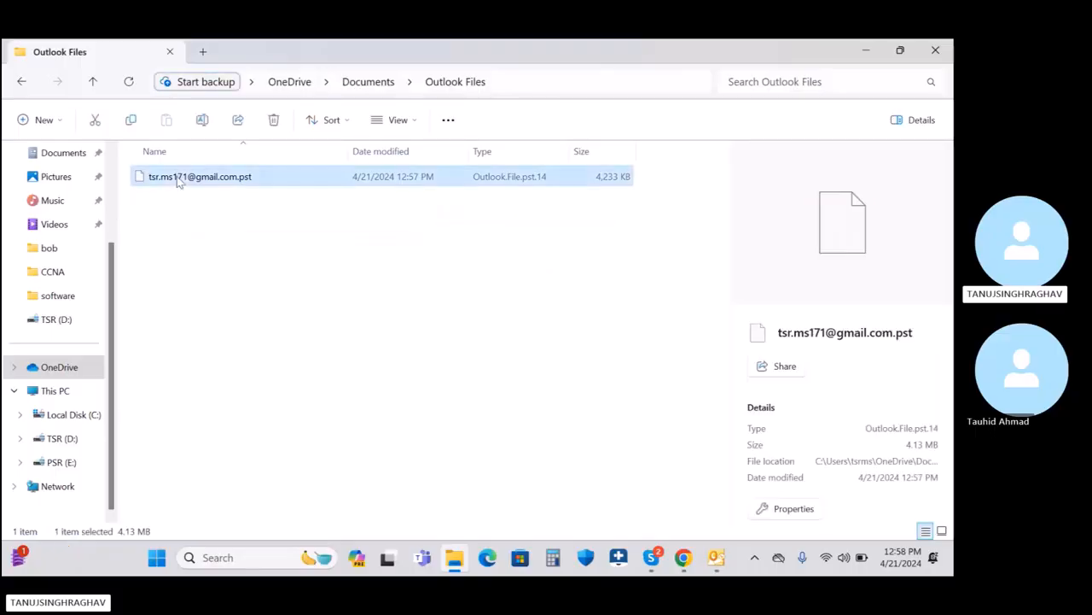
click(273, 120)
Step: Close Account Settings and Outlook to release the .pst, then retry so it goes to the Recycle Bin
click(716, 557)
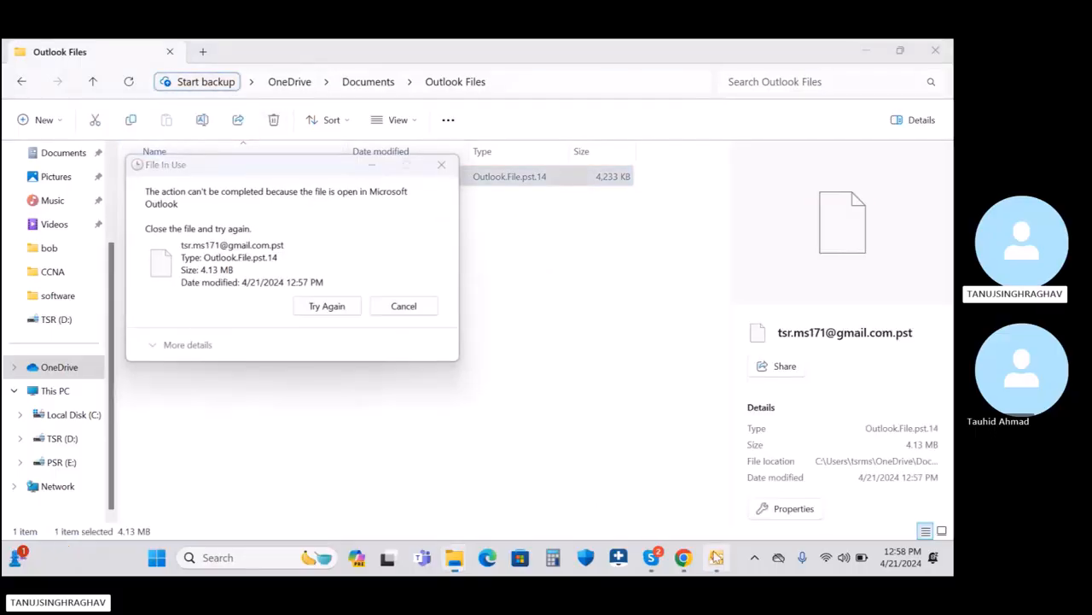
click(690, 115)
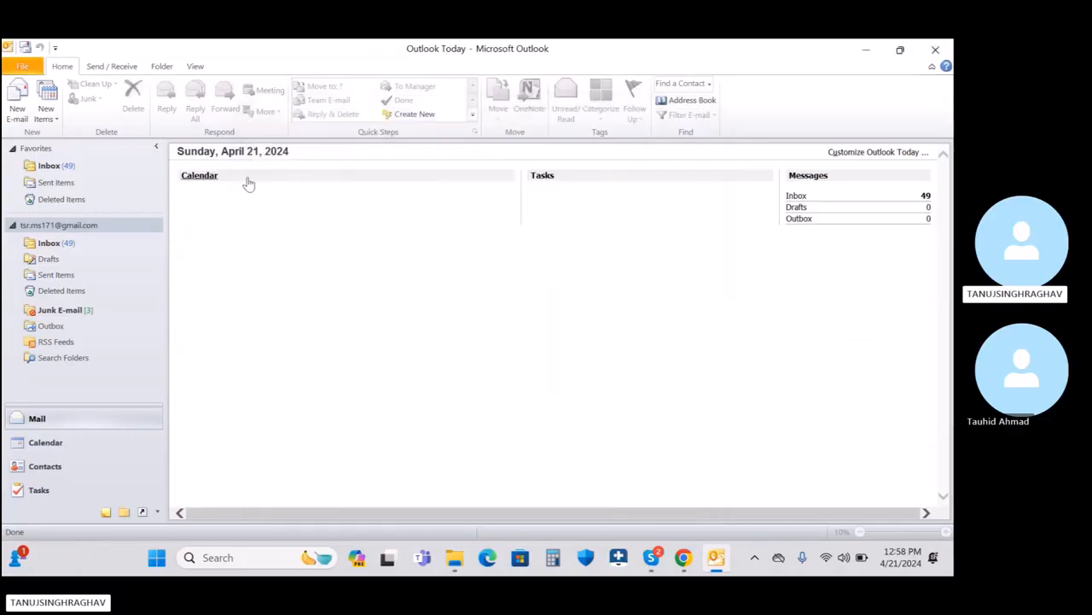
click(717, 559)
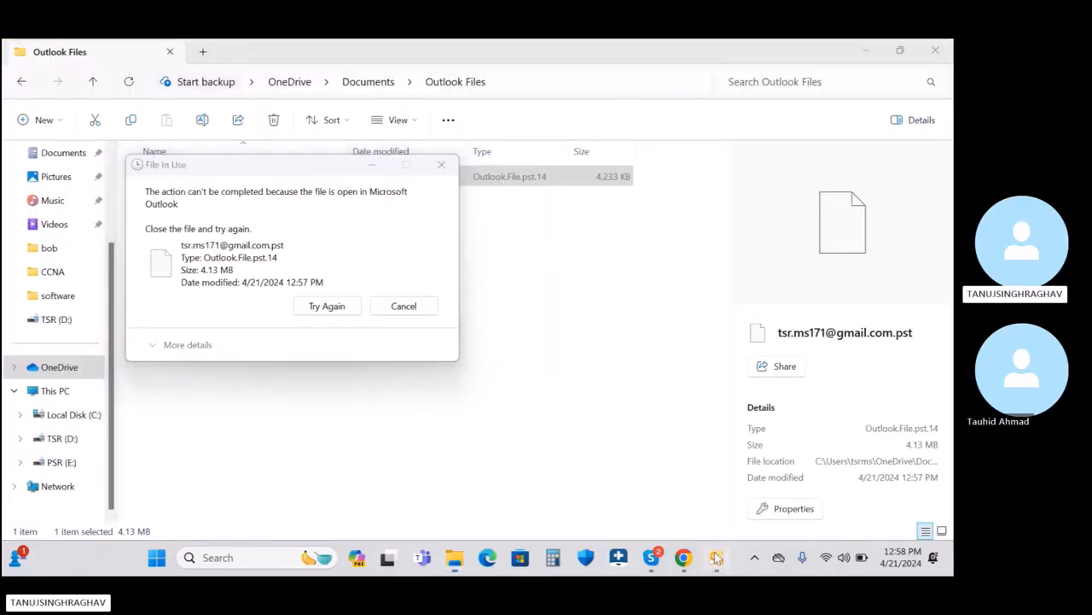
click(717, 556)
click(936, 46)
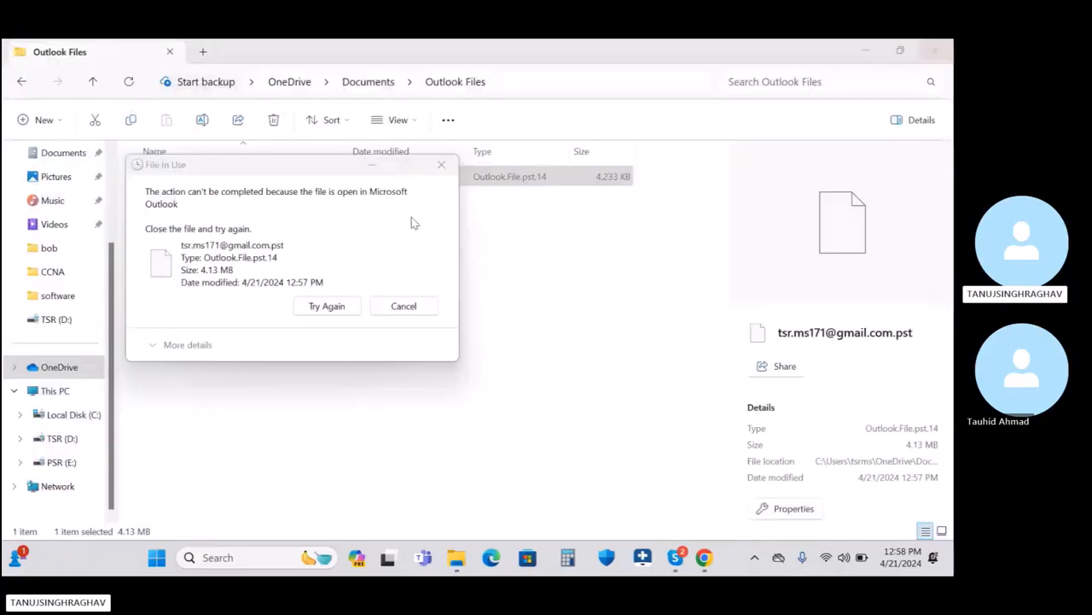
click(322, 306)
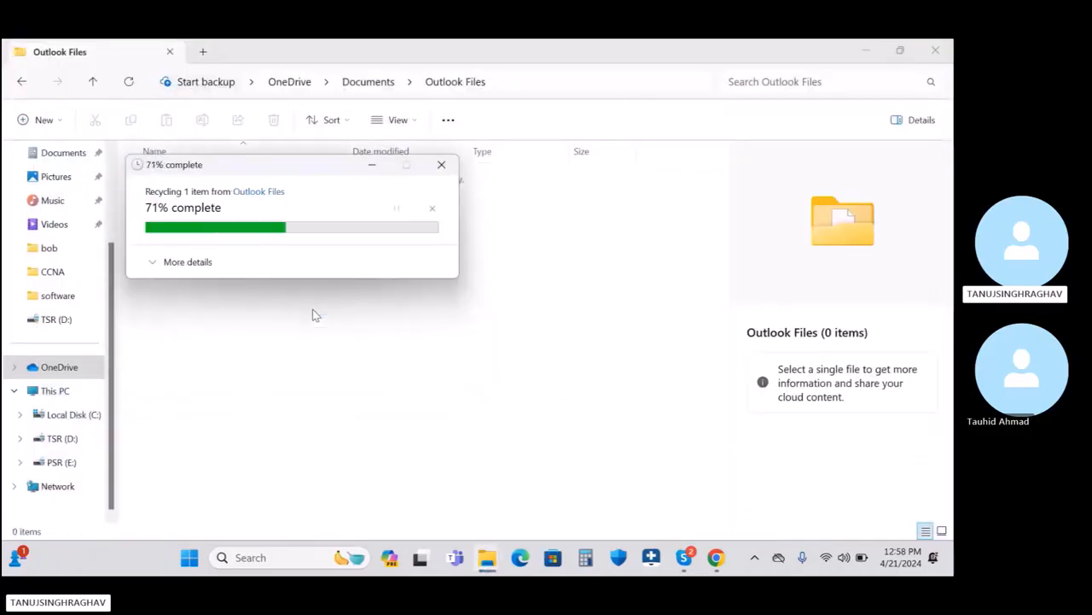
Step: Close Explorer and launch Outlook 2010, dismissing the missing data file and default-folders errors
click(947, 45)
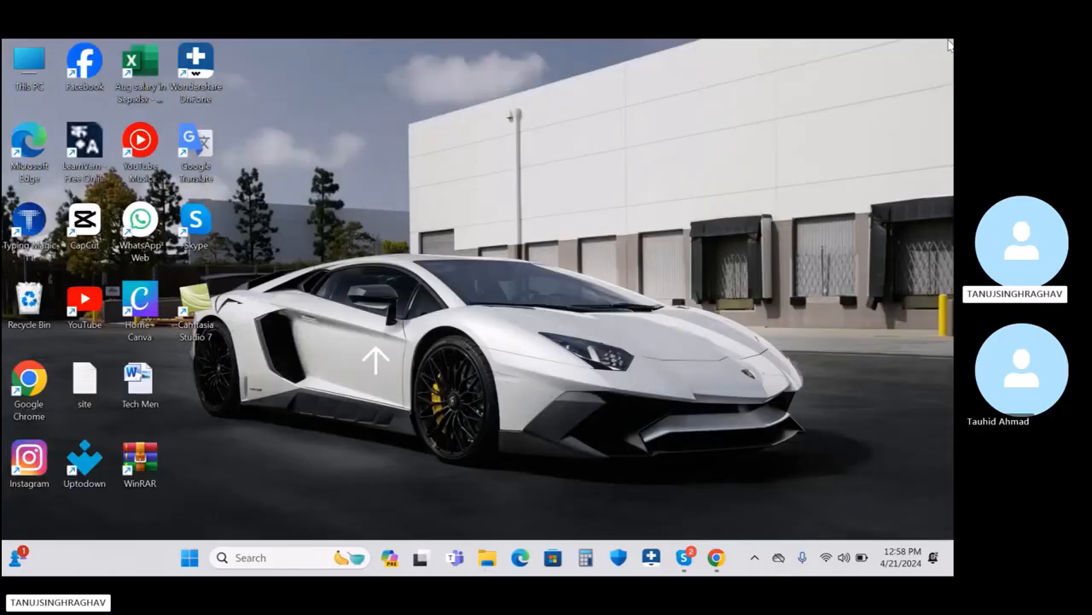
click(288, 557)
click(327, 135)
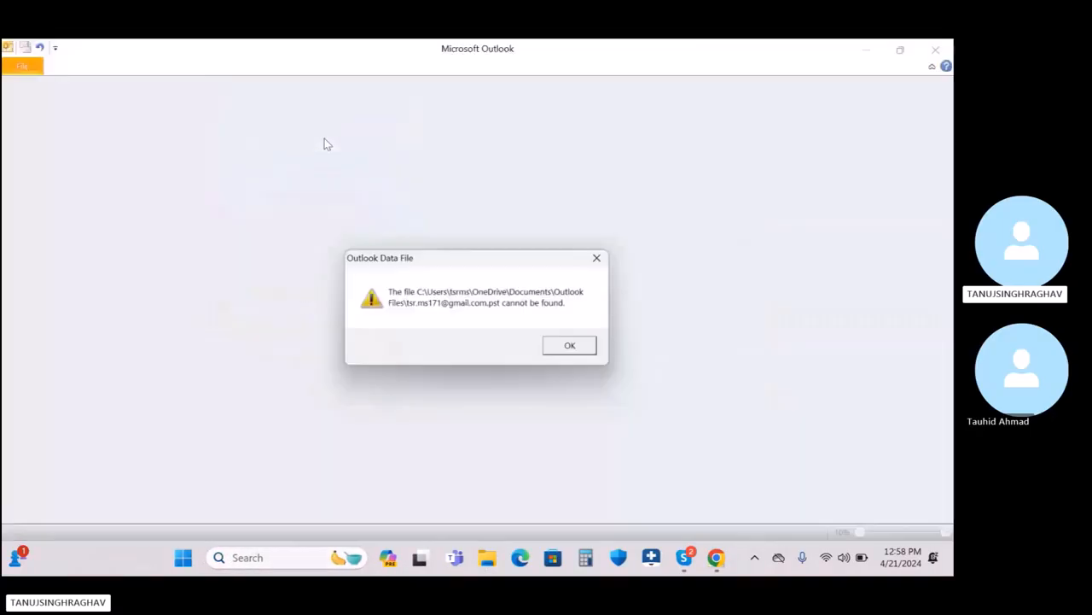
click(570, 345)
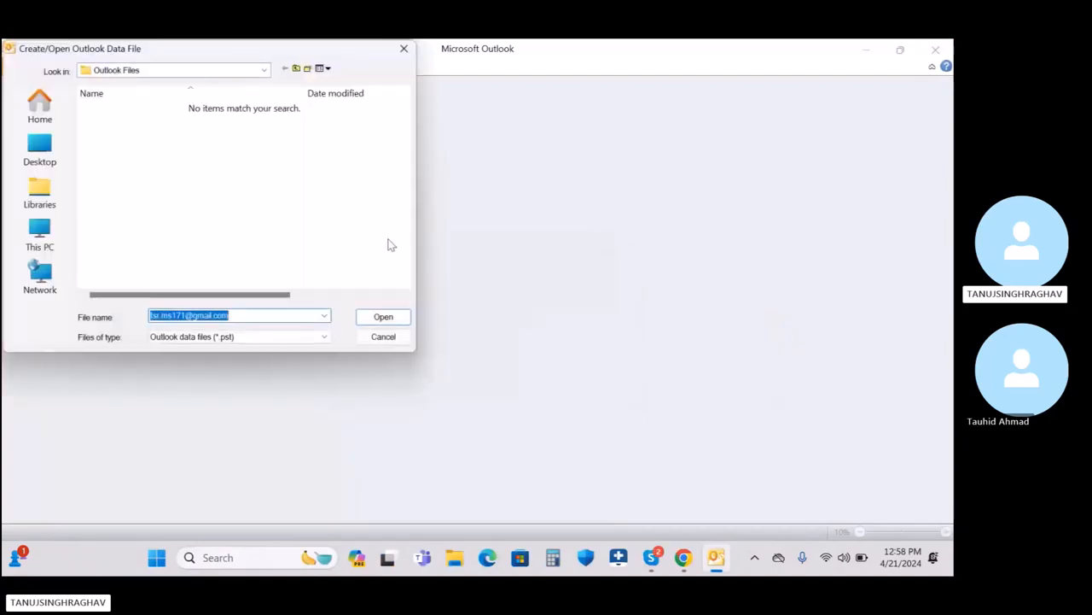
click(384, 336)
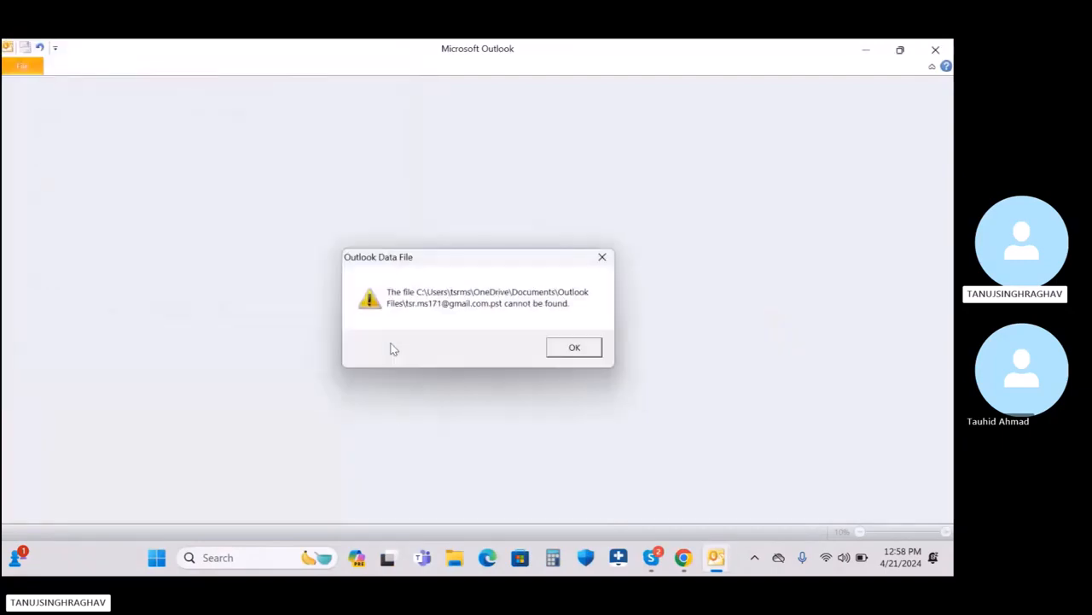
click(573, 347)
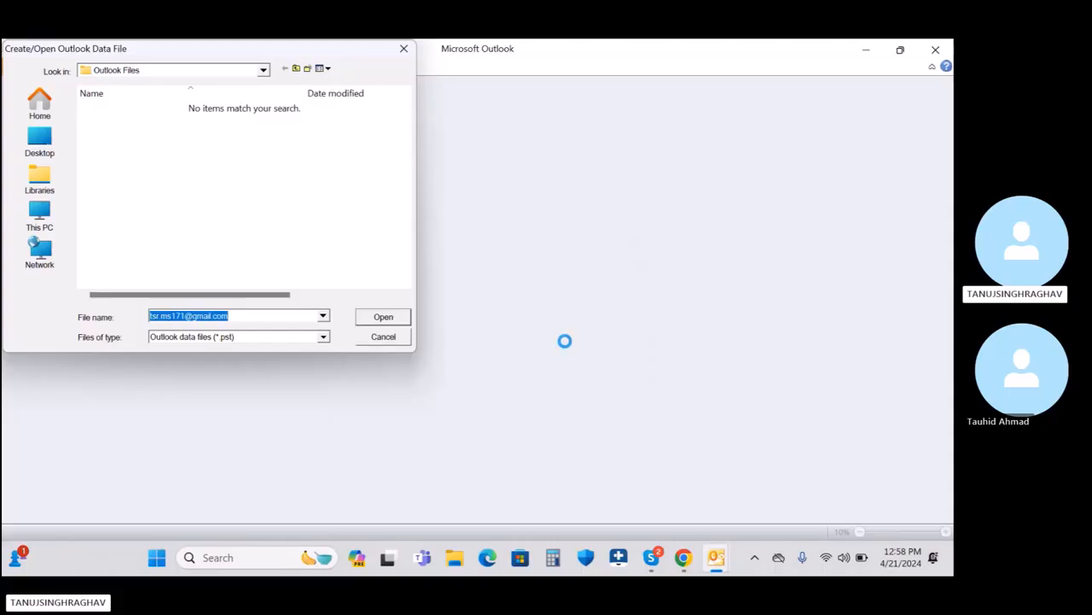
click(383, 338)
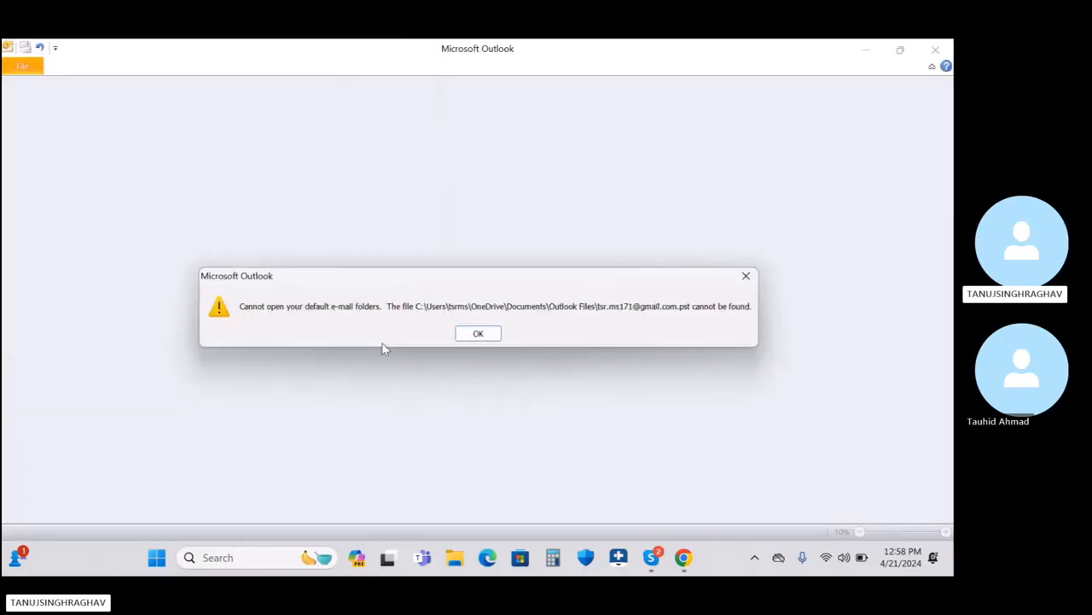
click(458, 337)
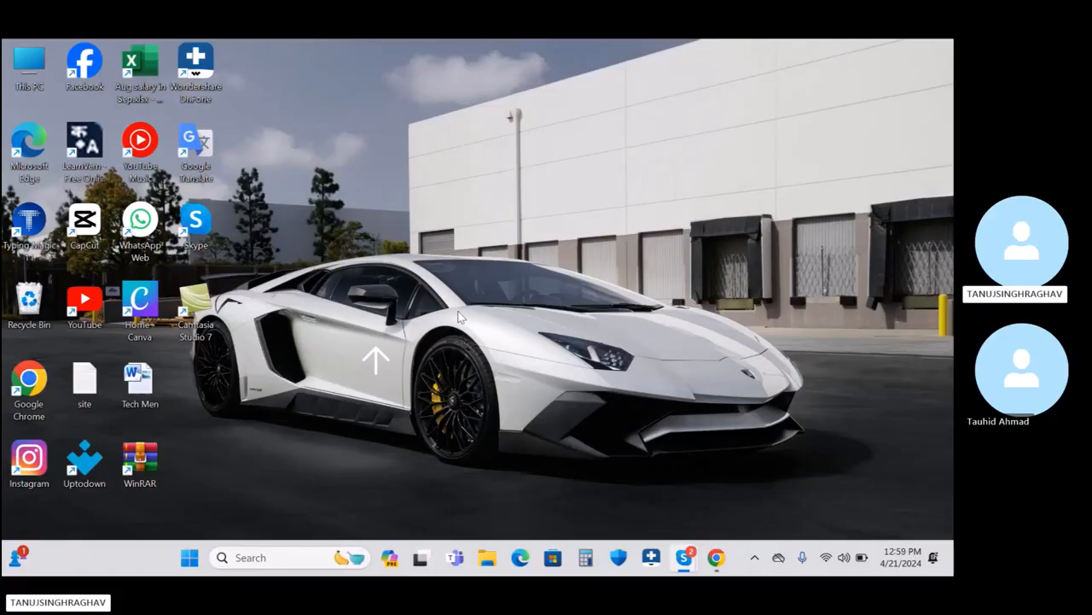
Step: Relaunch Outlook to confirm it fails again on the missing .pst, cancelling every prompt
click(272, 558)
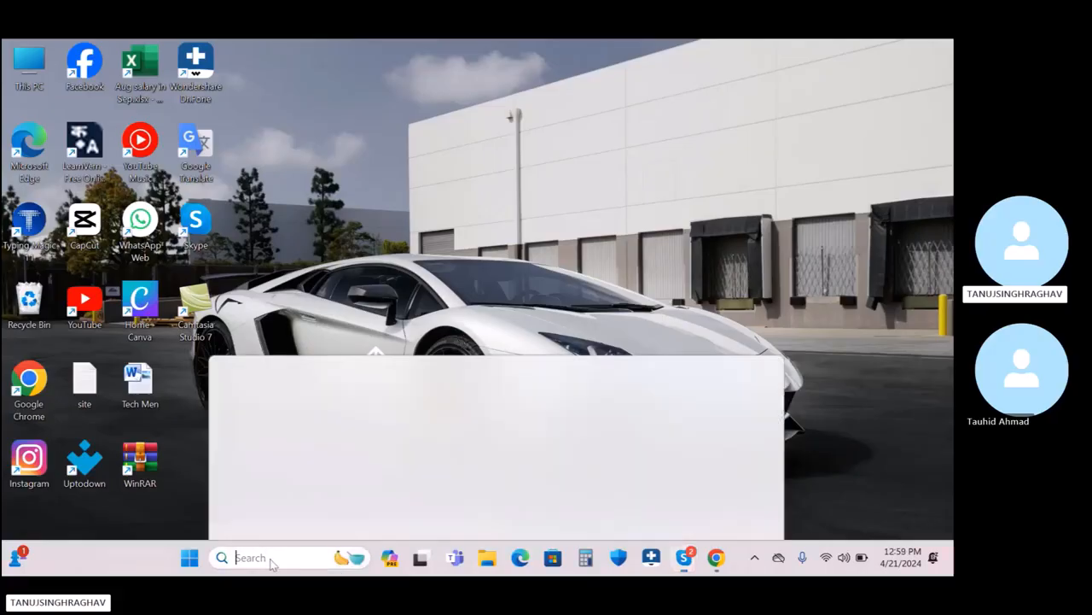
click(329, 137)
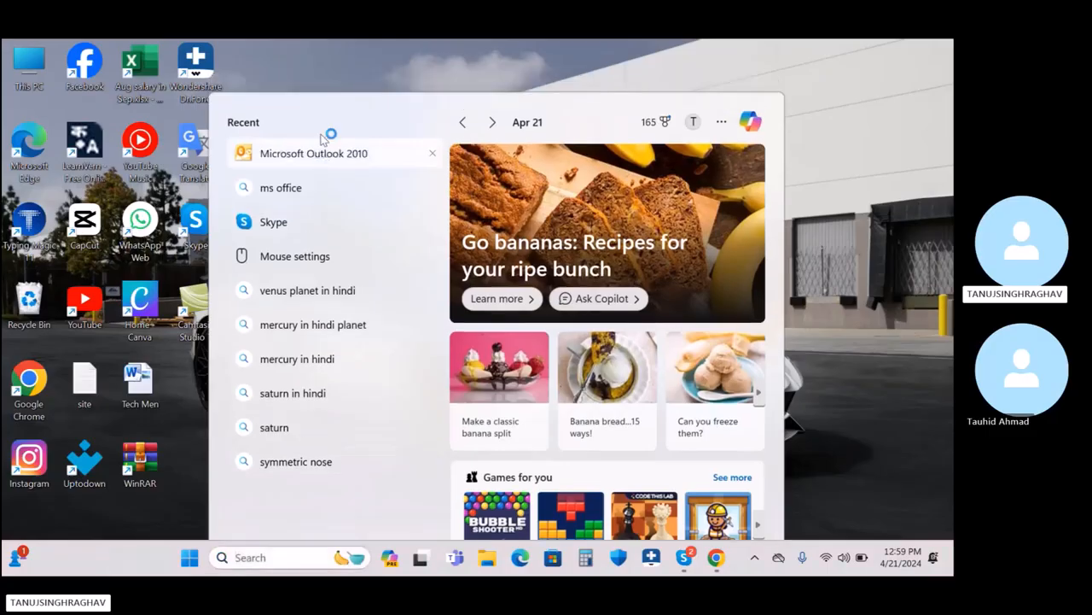
click(575, 348)
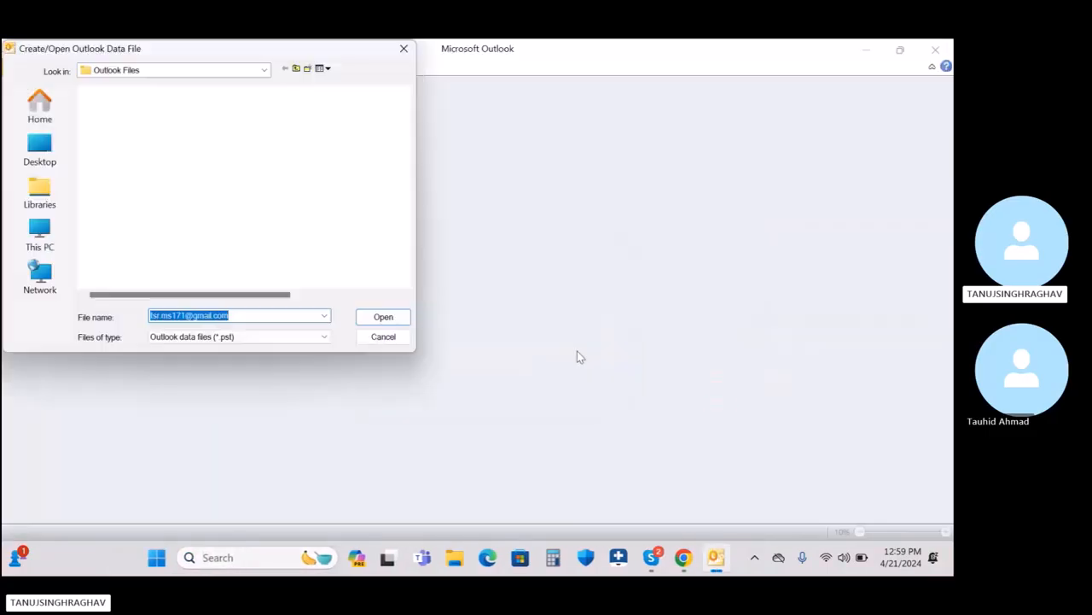
click(390, 341)
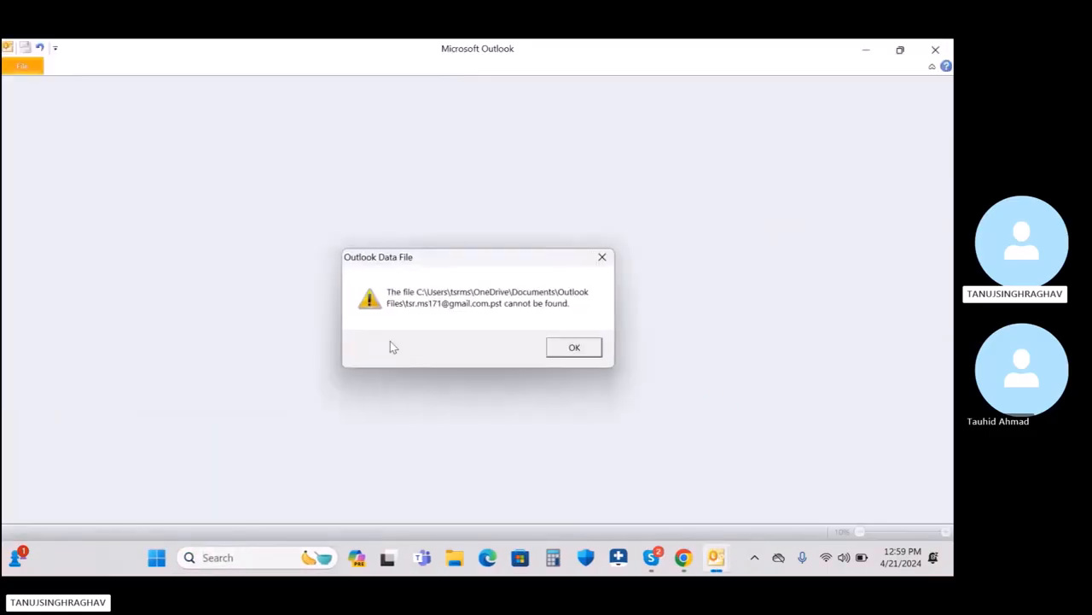
click(574, 349)
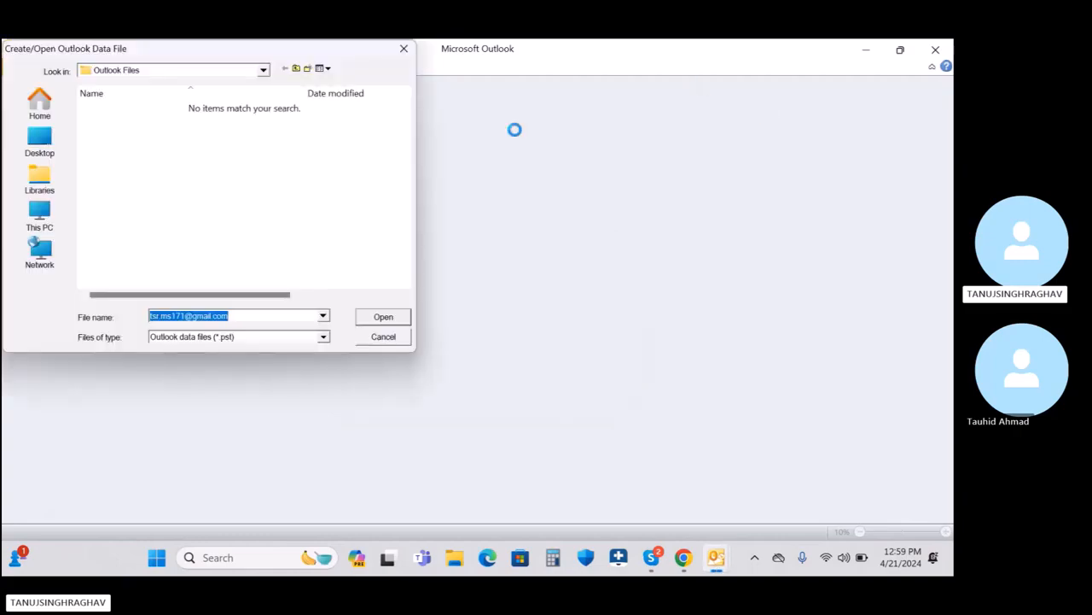
click(404, 49)
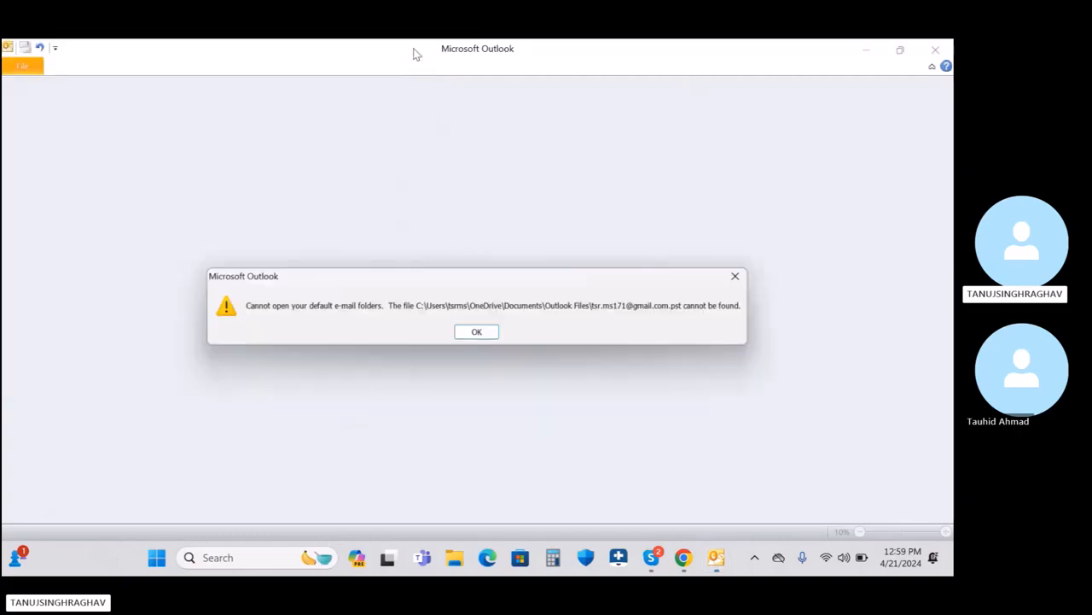
click(480, 334)
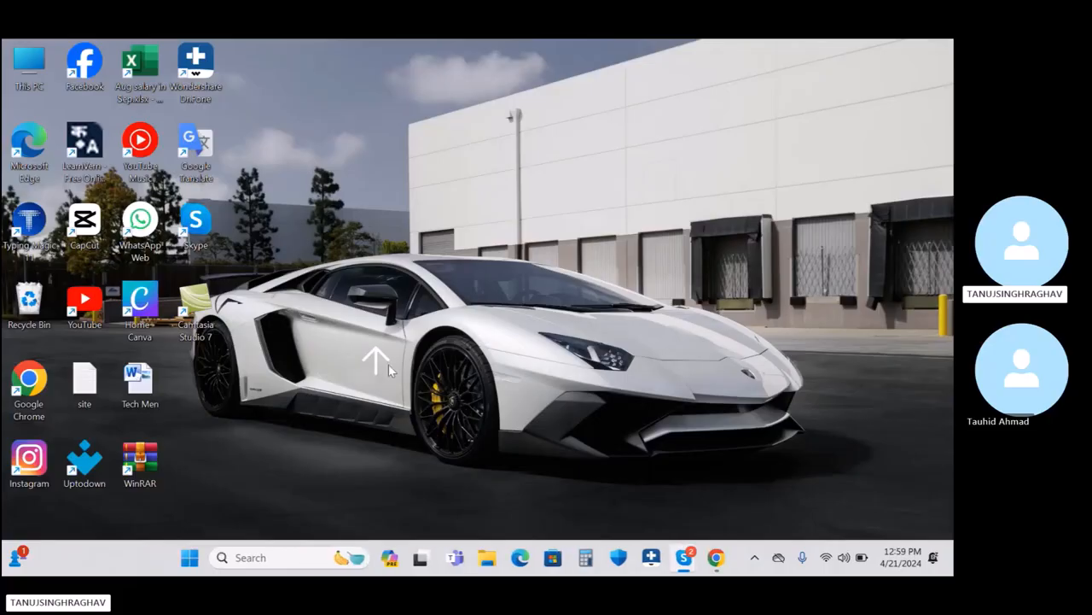
key(super+r)
Step: From Mail Setup's E-mail Accounts, add a new manually configured Internet E-mail (POP3) account
key(Escape)
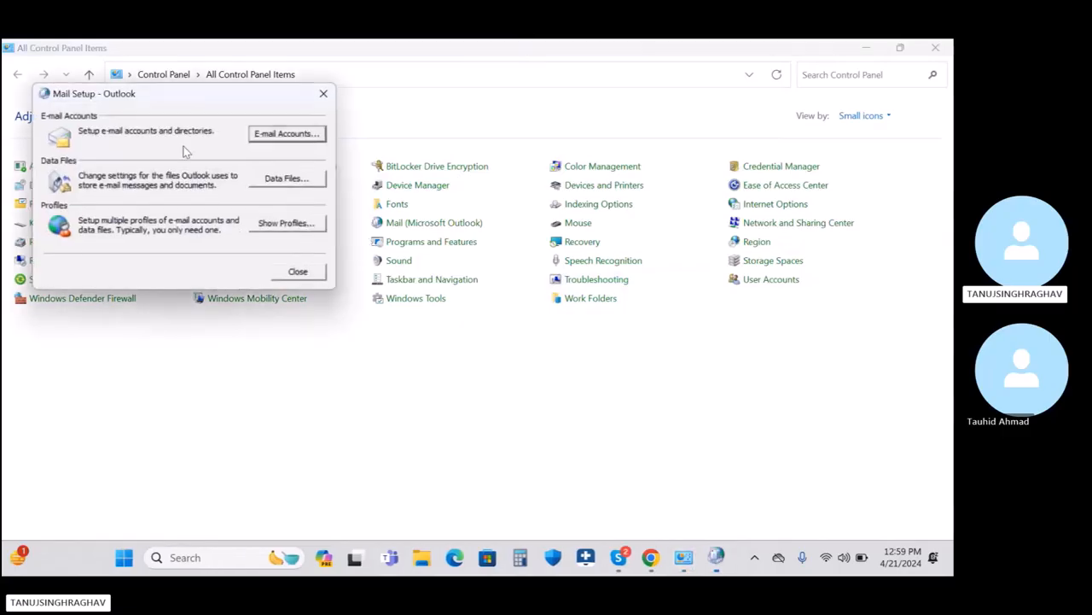
click(287, 138)
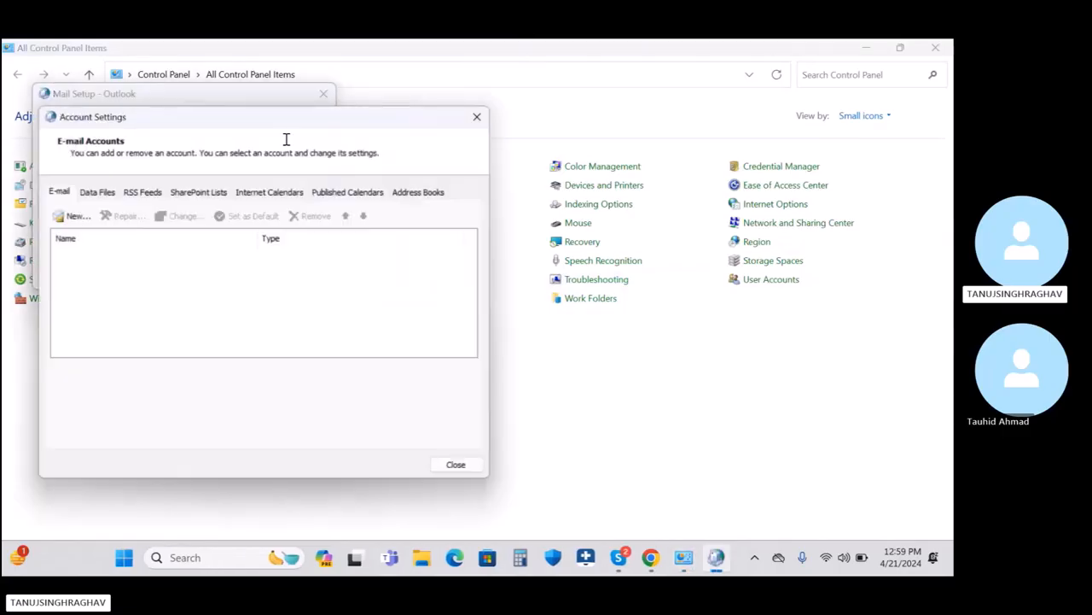
click(72, 216)
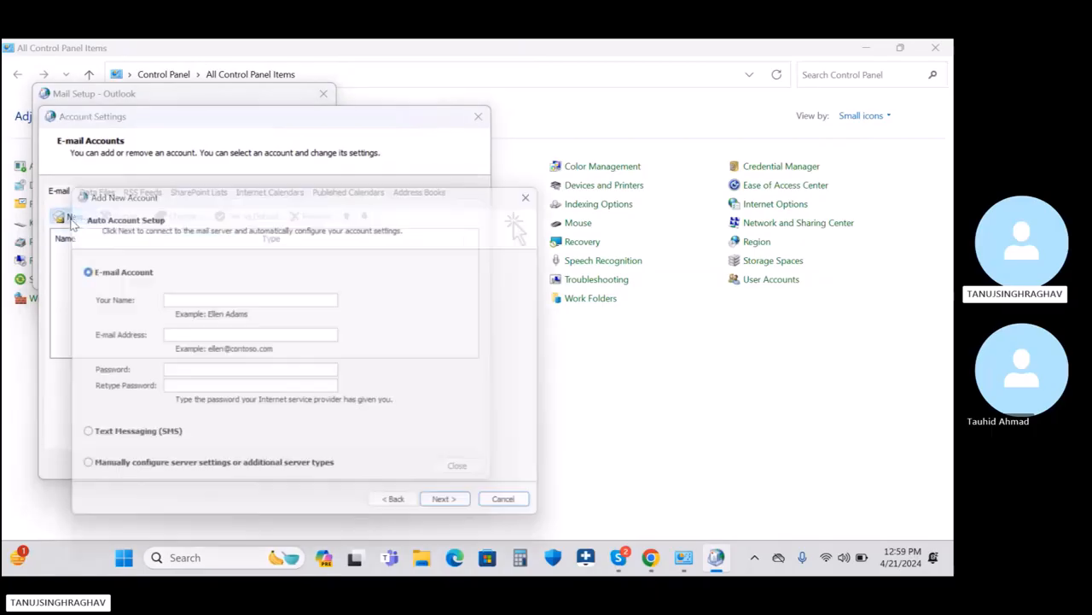
click(111, 478)
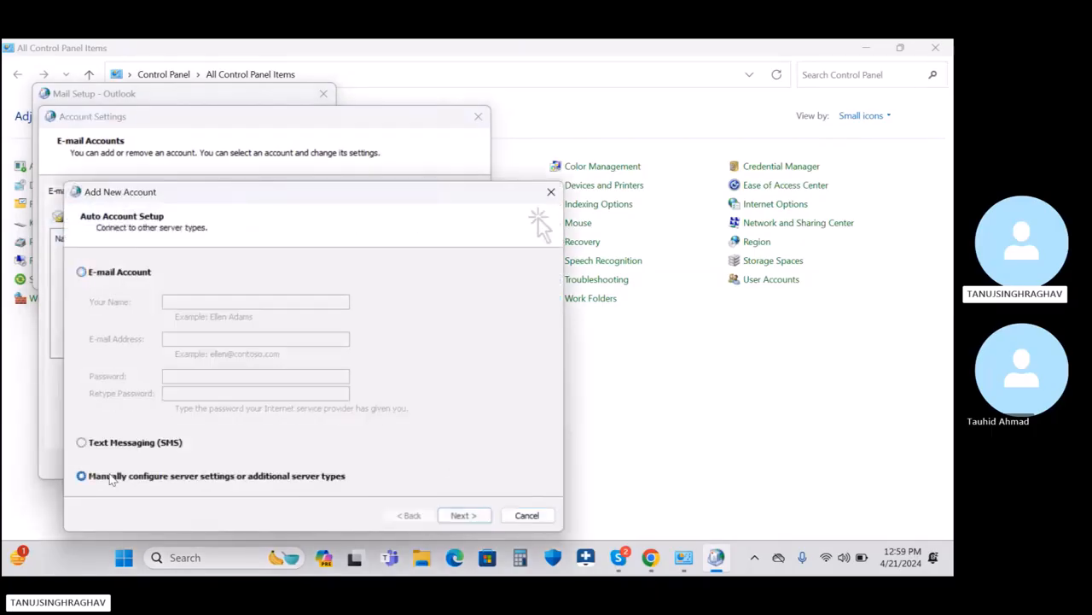
click(461, 516)
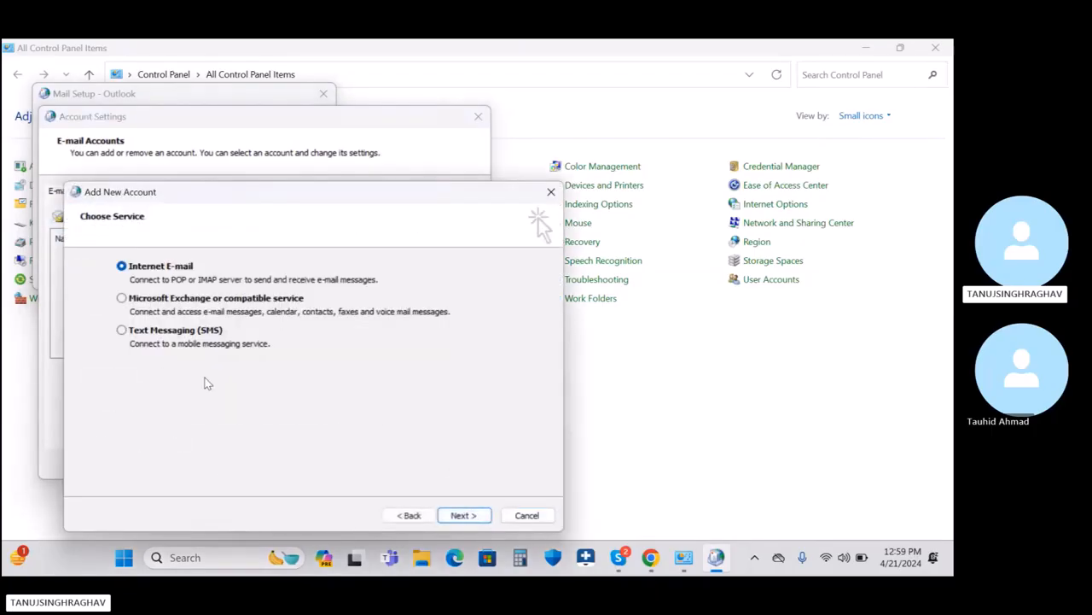
click(464, 515)
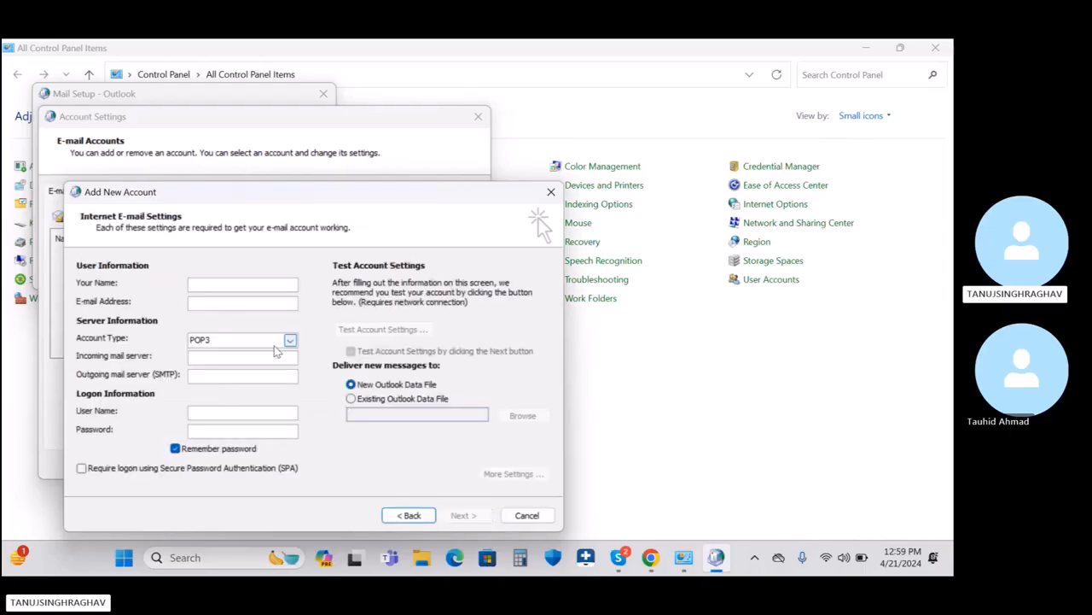
click(241, 285)
Step: Enter the account holder's name and e-mail address, with servers pop.gmail.com and smtp.gmail.com
text(Tan)
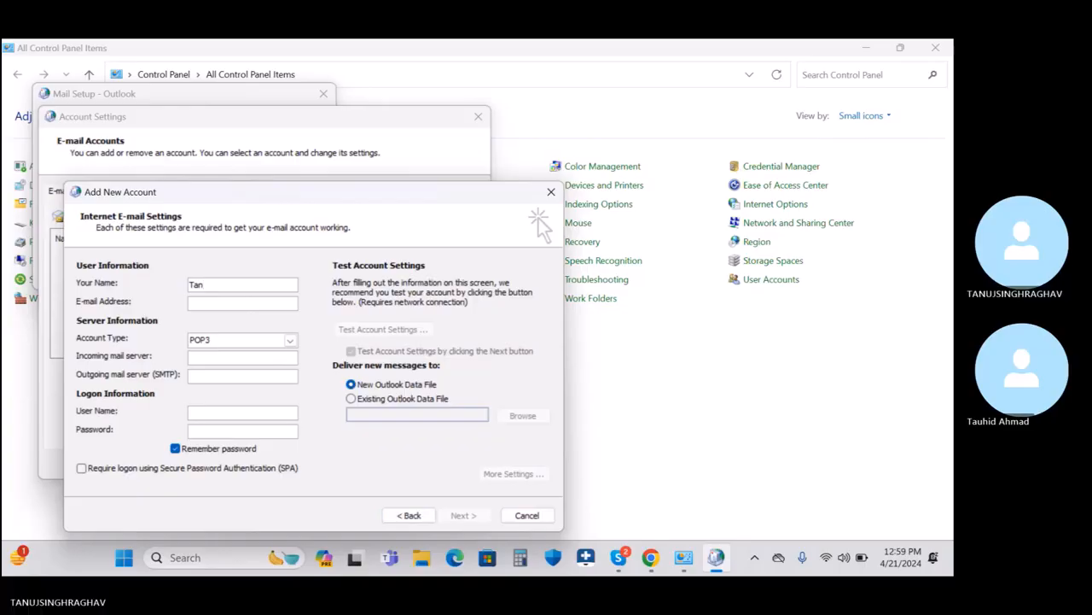
text(uj)
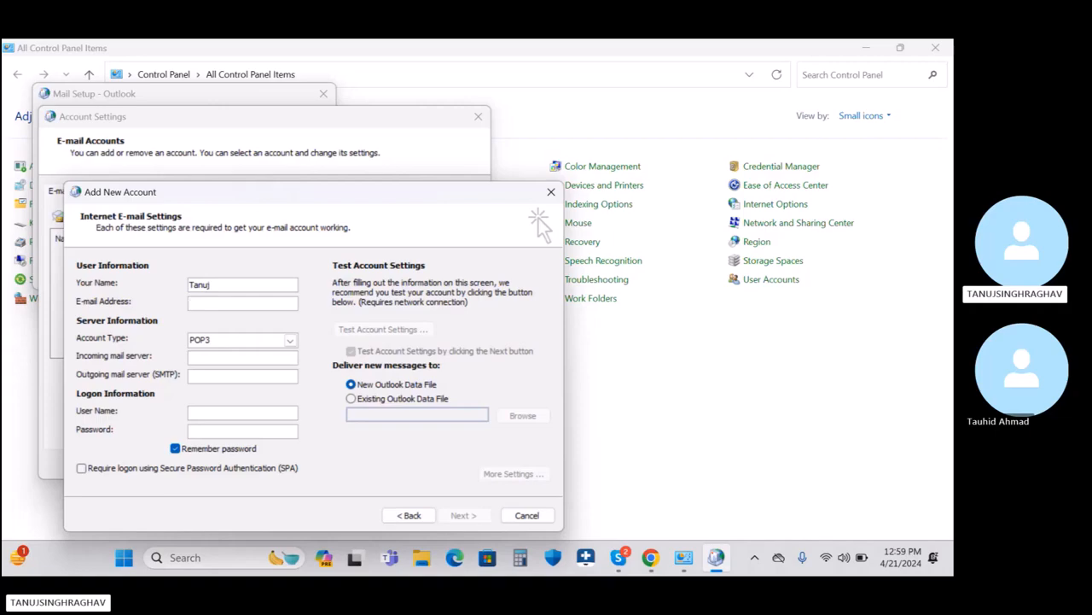
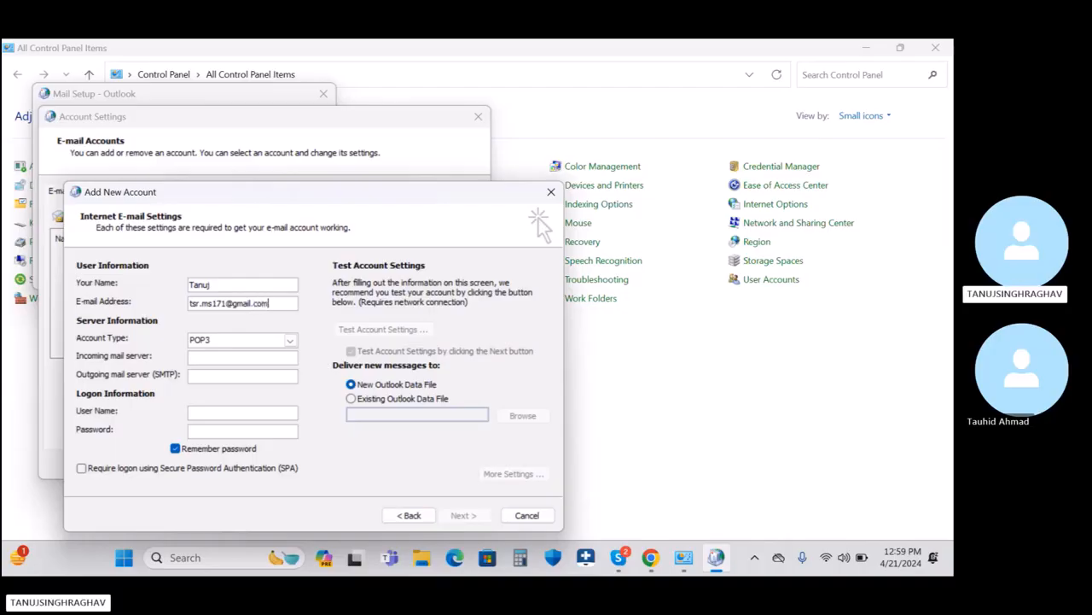
click(213, 360)
text(pop.gmail.c)
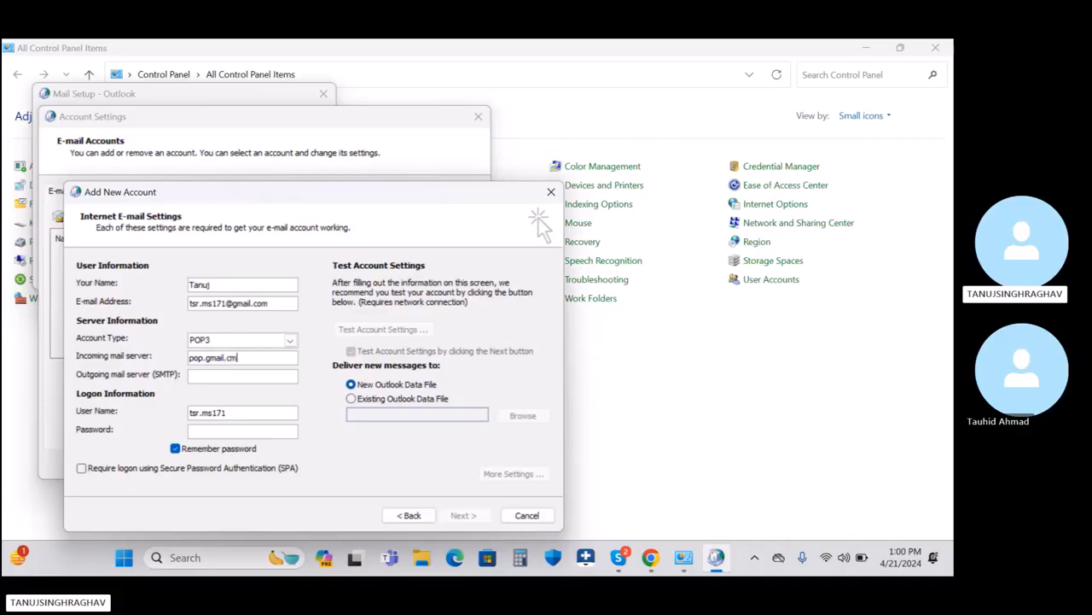
text(om)
key(Tab)
text(smtp)
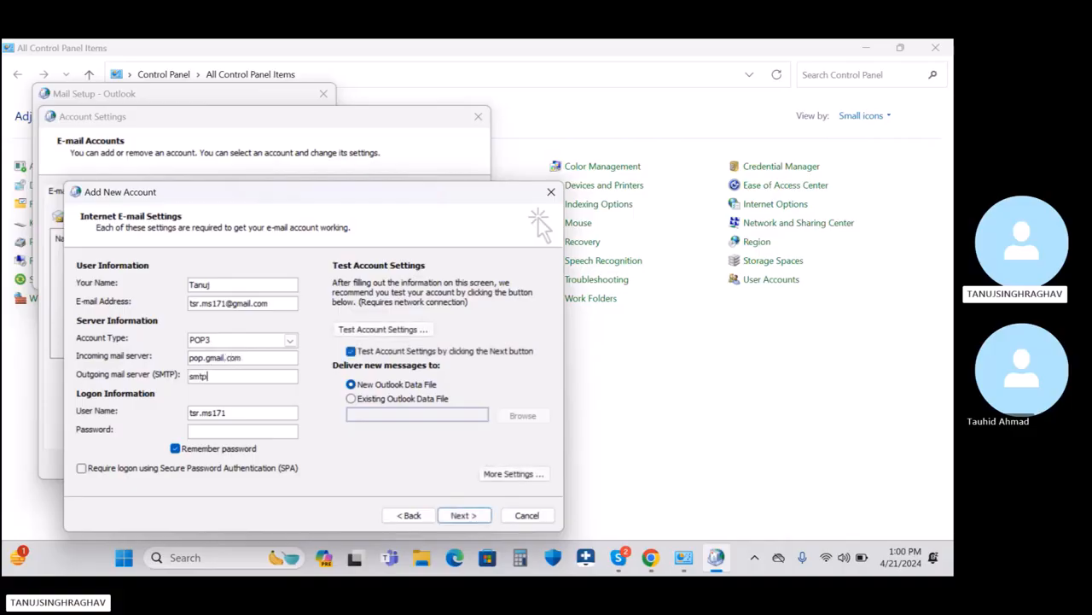
text(.gmail.com)
key(Tab)
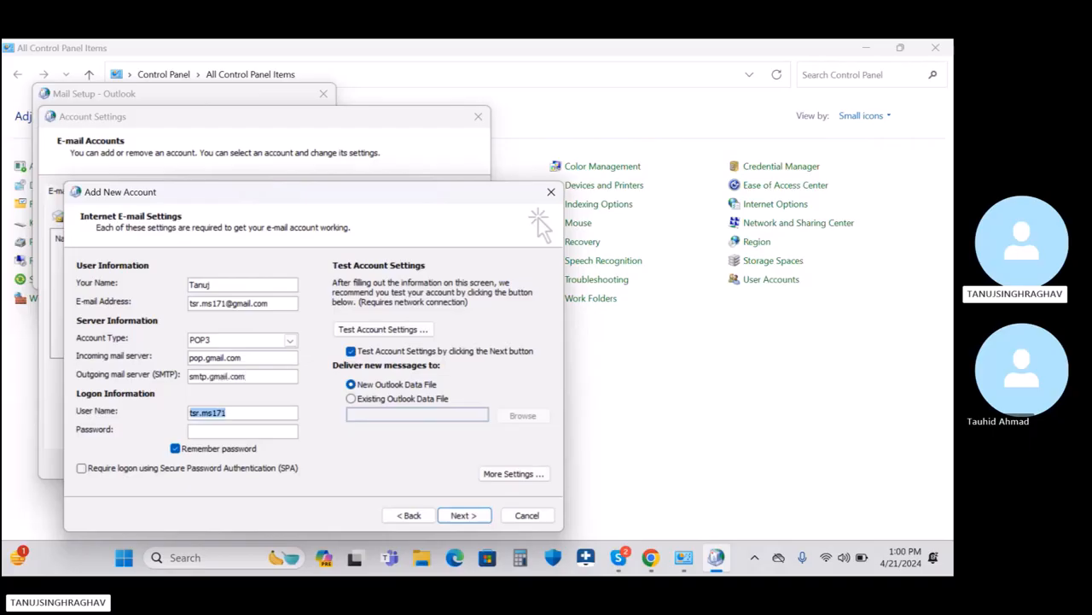
Step: Paste the account password and replace the short user name with the full Gmail address
click(238, 434)
key(ctrl+v)
drag(284, 305, 158, 314)
key(ctrl+c)
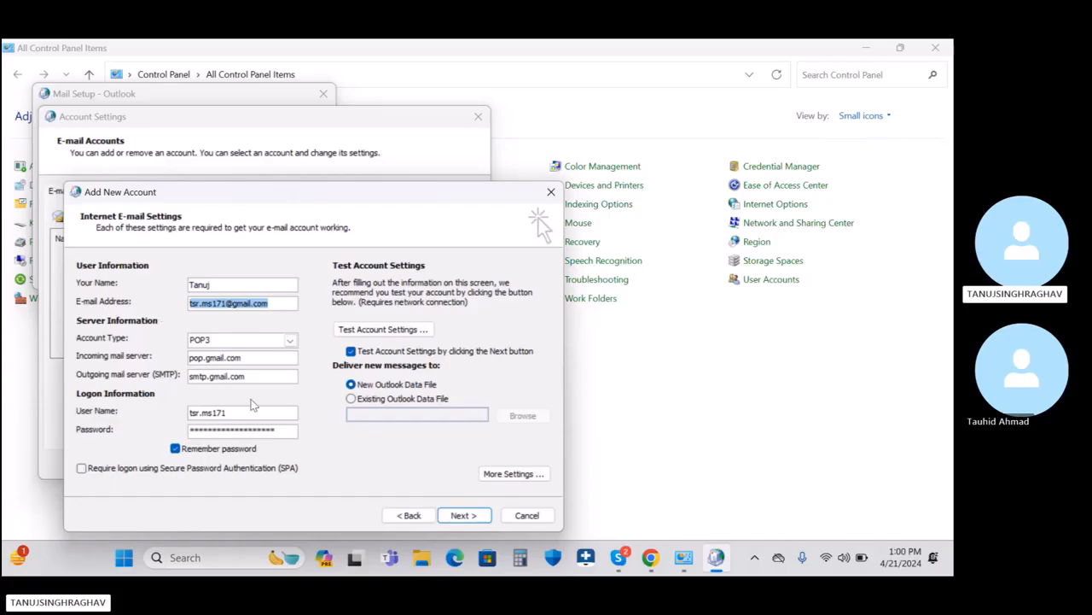
drag(254, 410, 140, 413)
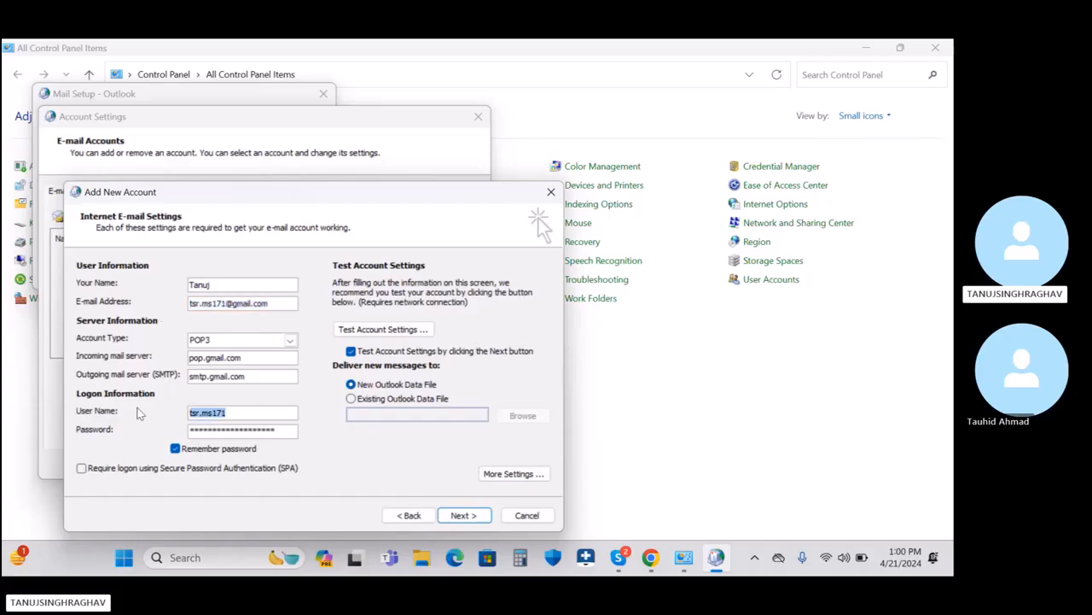
key(ctrl+v)
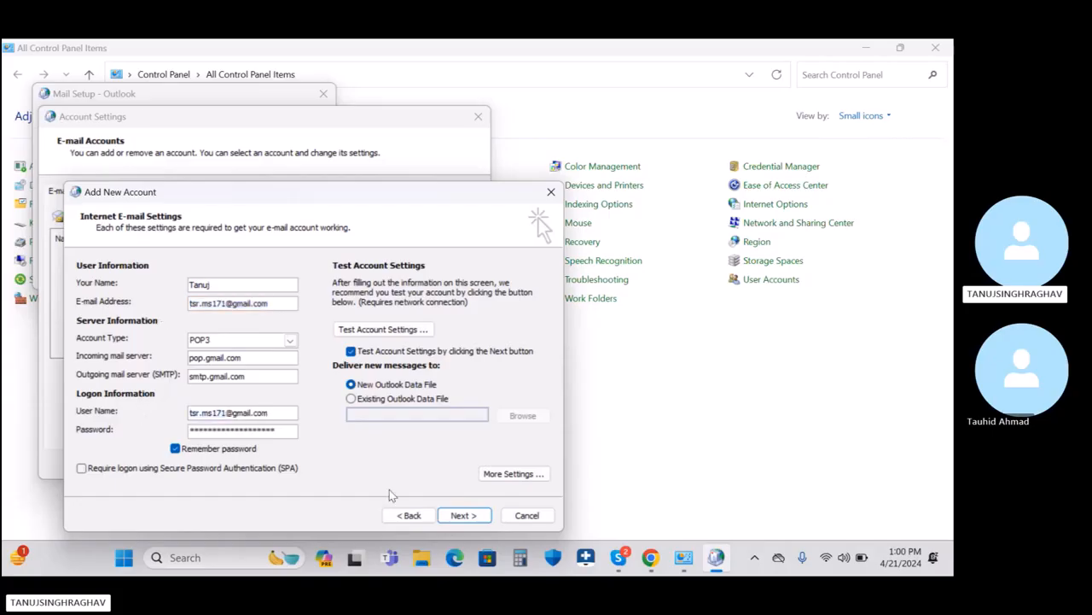
Step: In More Settings, require outgoing authentication, SSL on port 995, Auto encryption and SMTP port 587
click(513, 474)
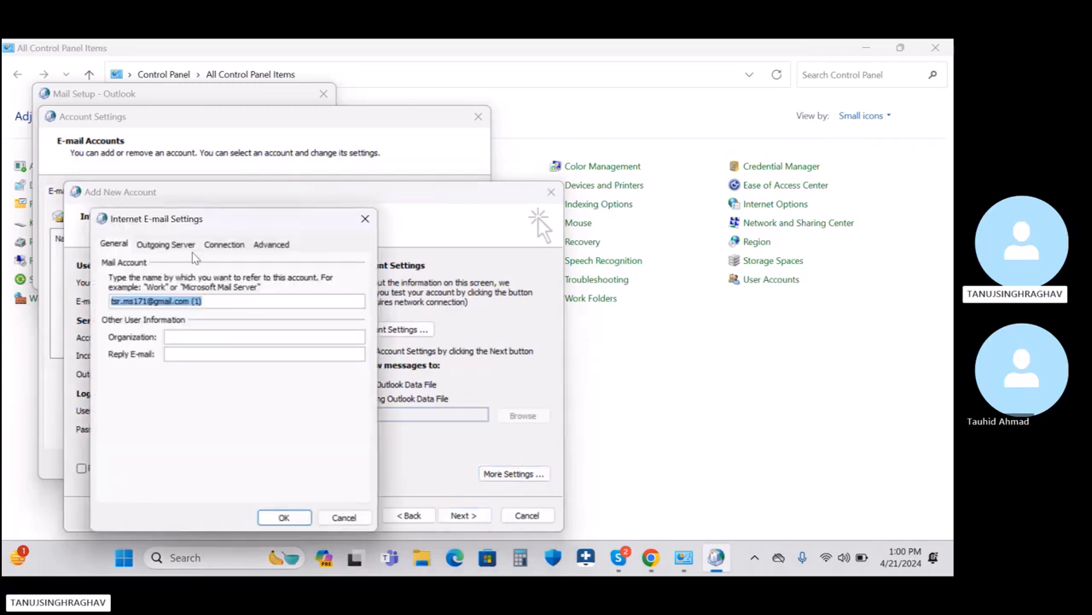
click(171, 245)
click(107, 263)
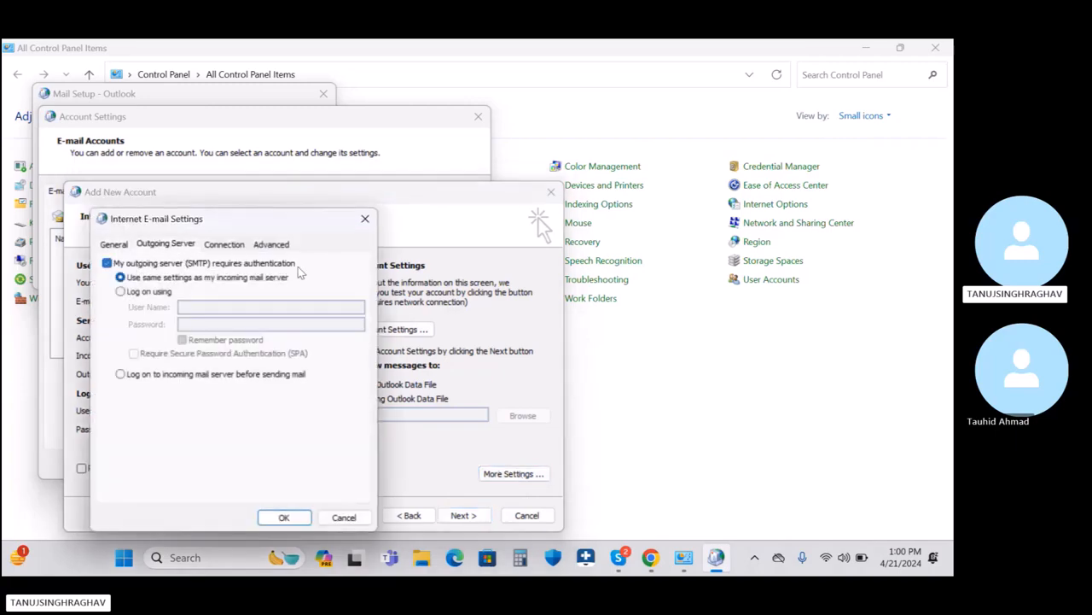
click(271, 244)
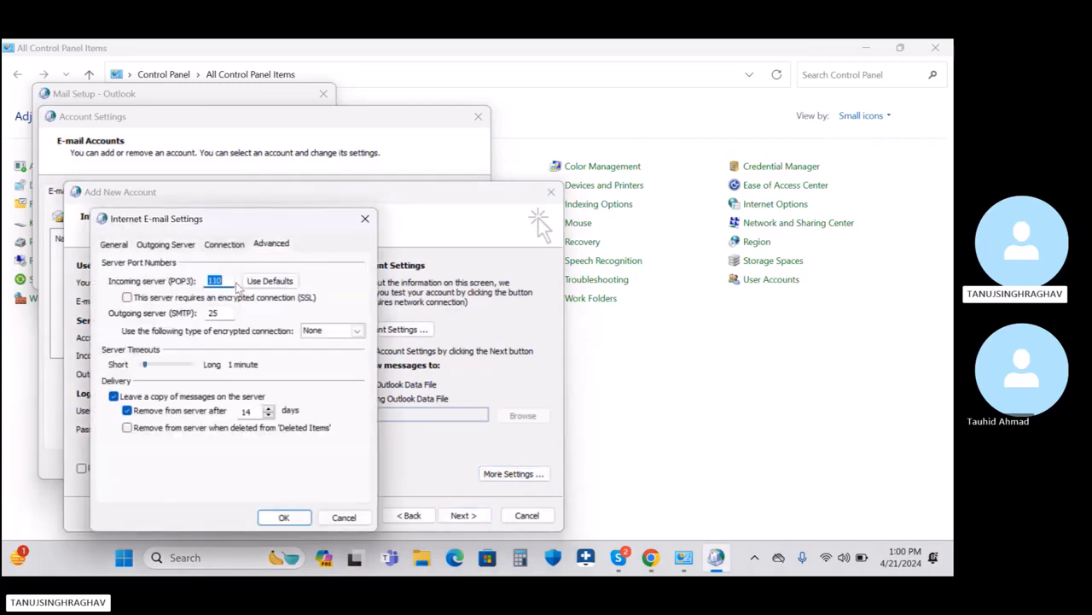
click(127, 297)
click(357, 331)
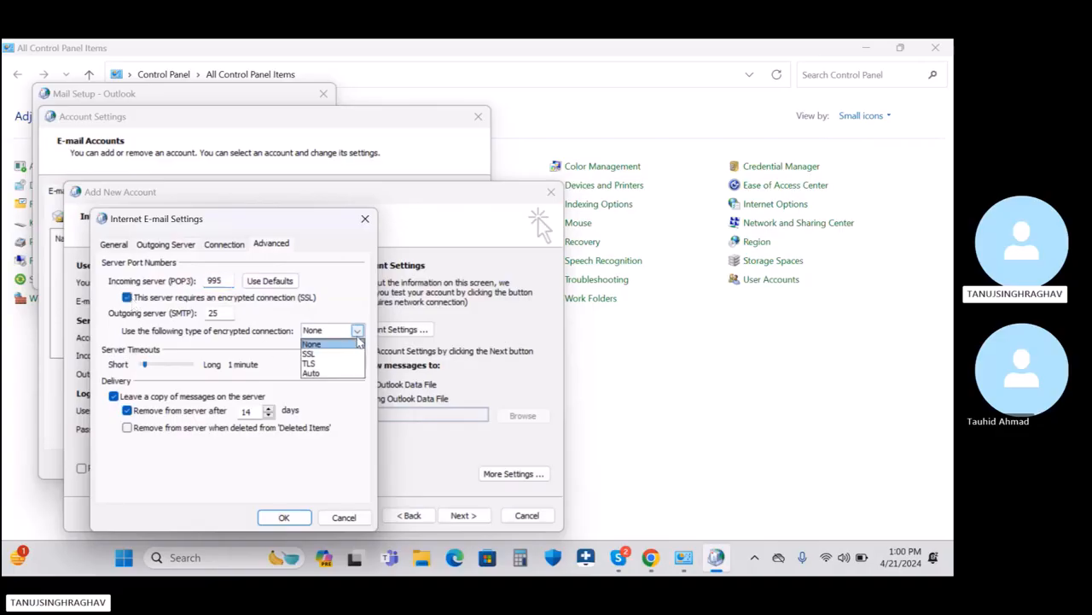
click(326, 378)
drag(224, 314, 200, 314)
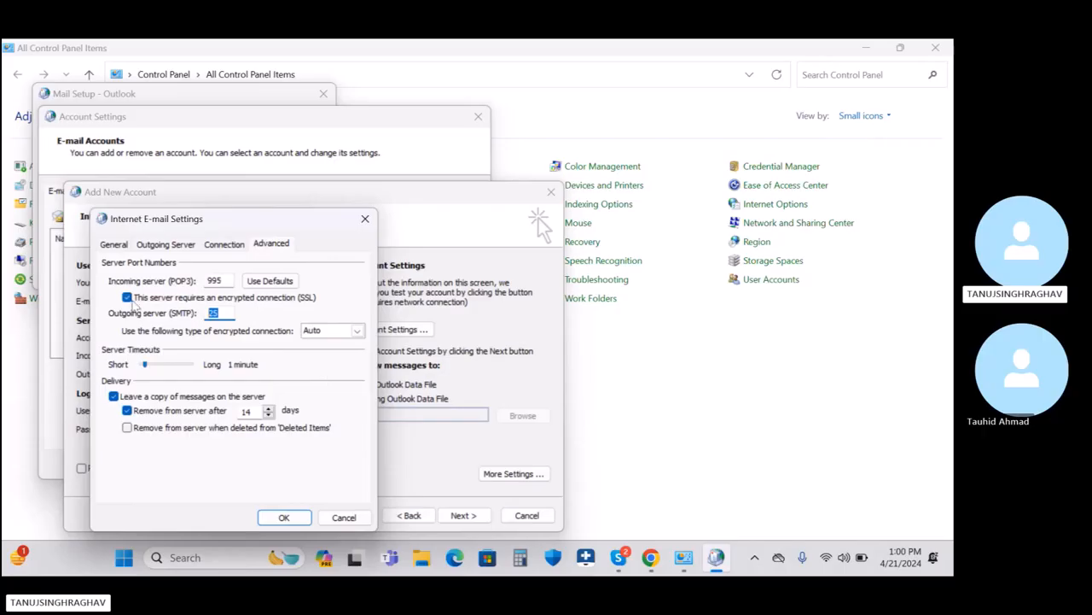
text(587)
click(284, 517)
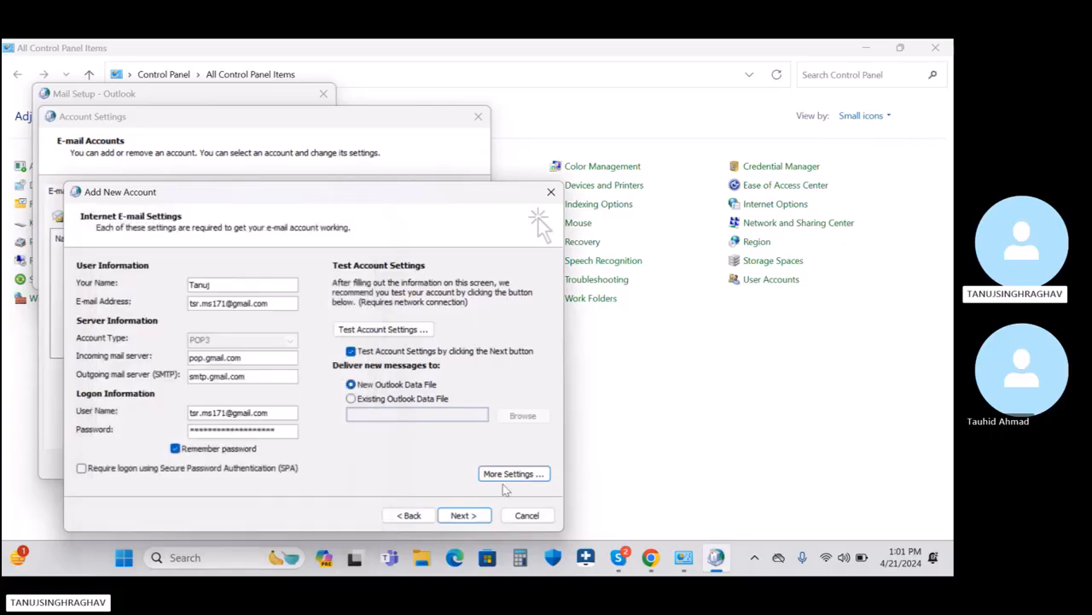
Step: Test the account settings successfully and keep mail delivered to a new Outlook data file
click(420, 330)
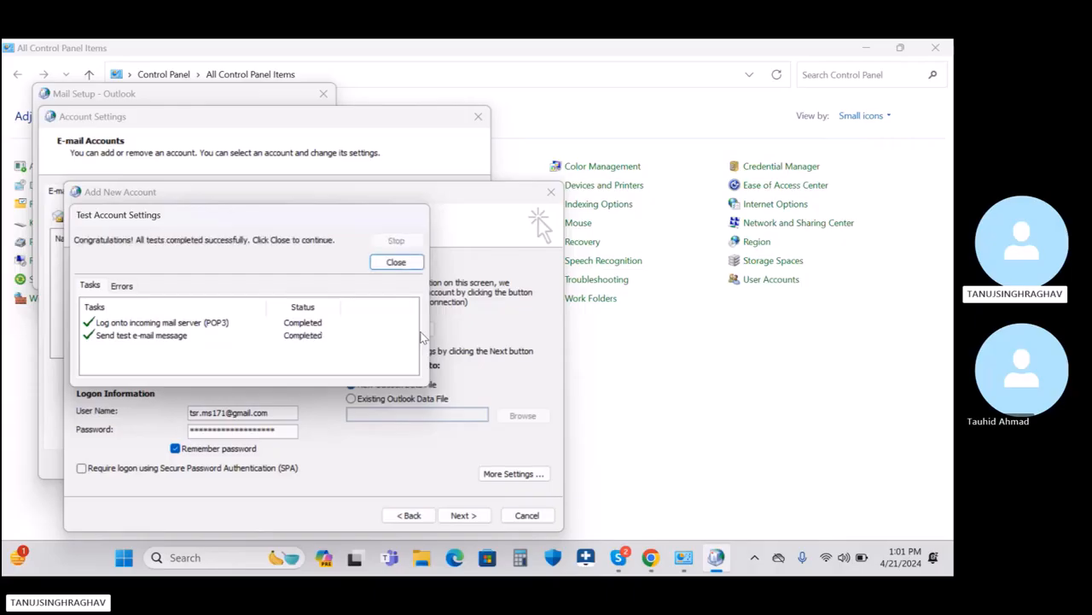
click(396, 262)
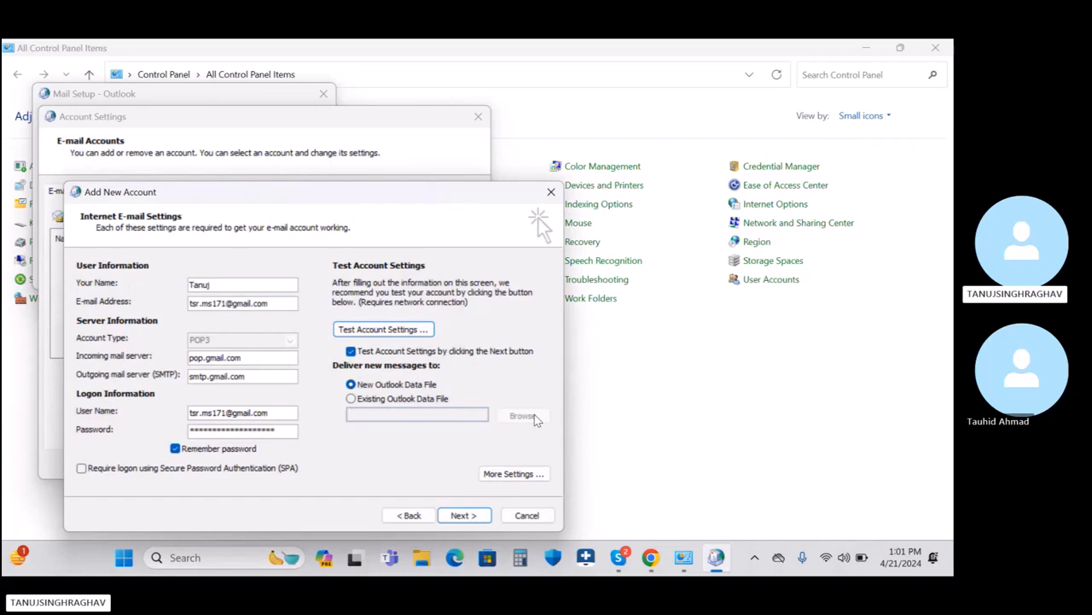
click(376, 398)
click(522, 415)
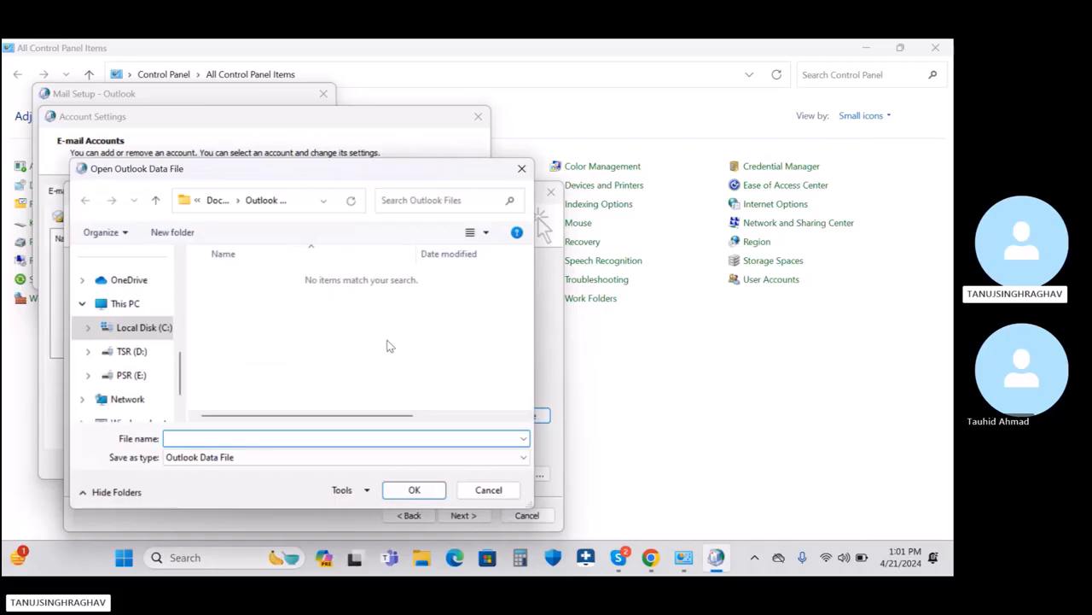
click(480, 496)
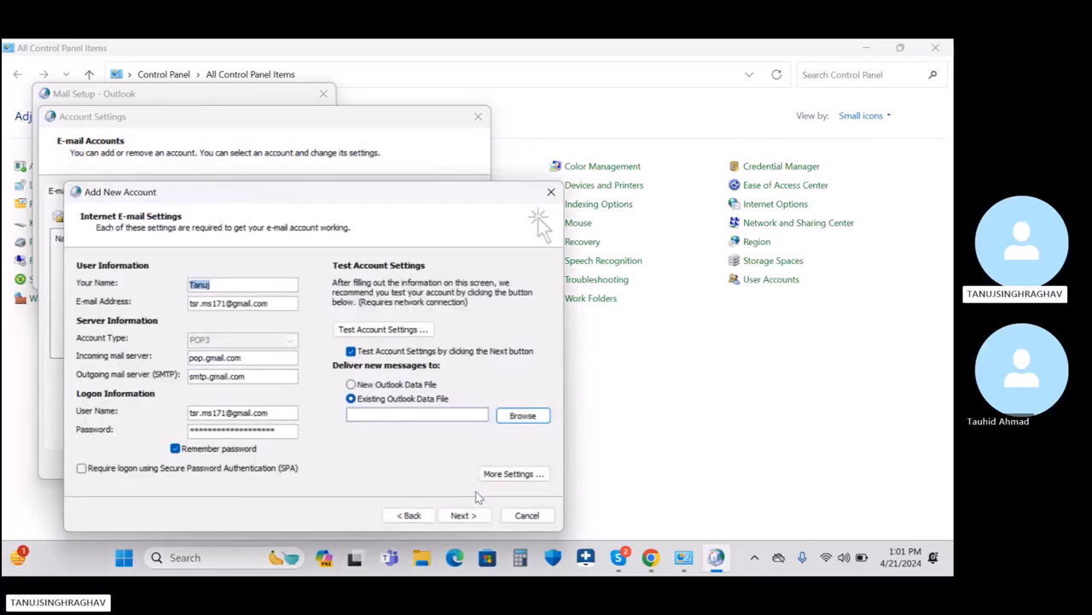
click(404, 385)
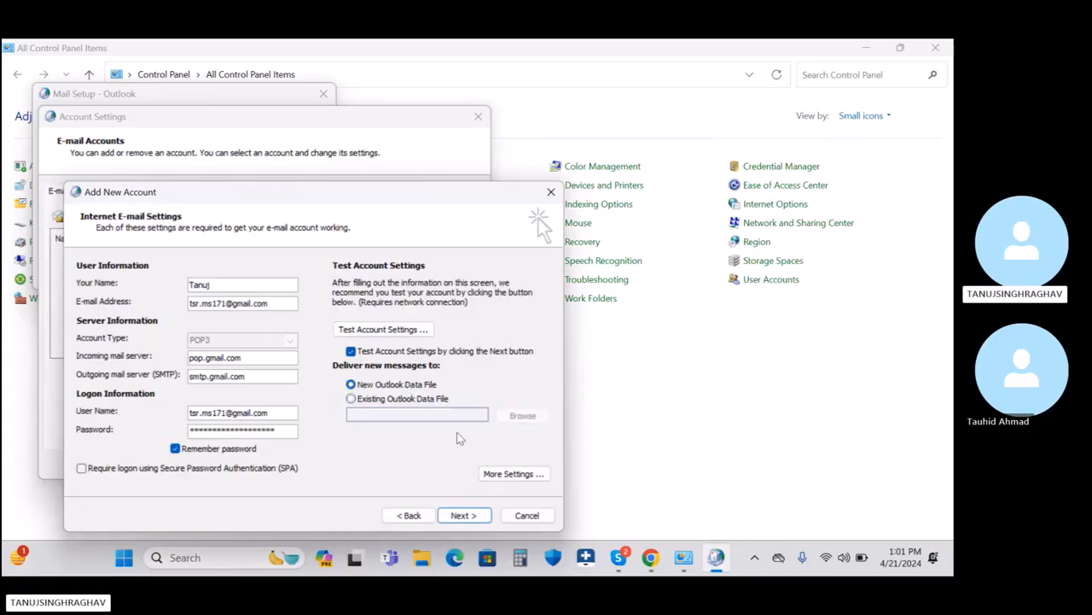
click(472, 515)
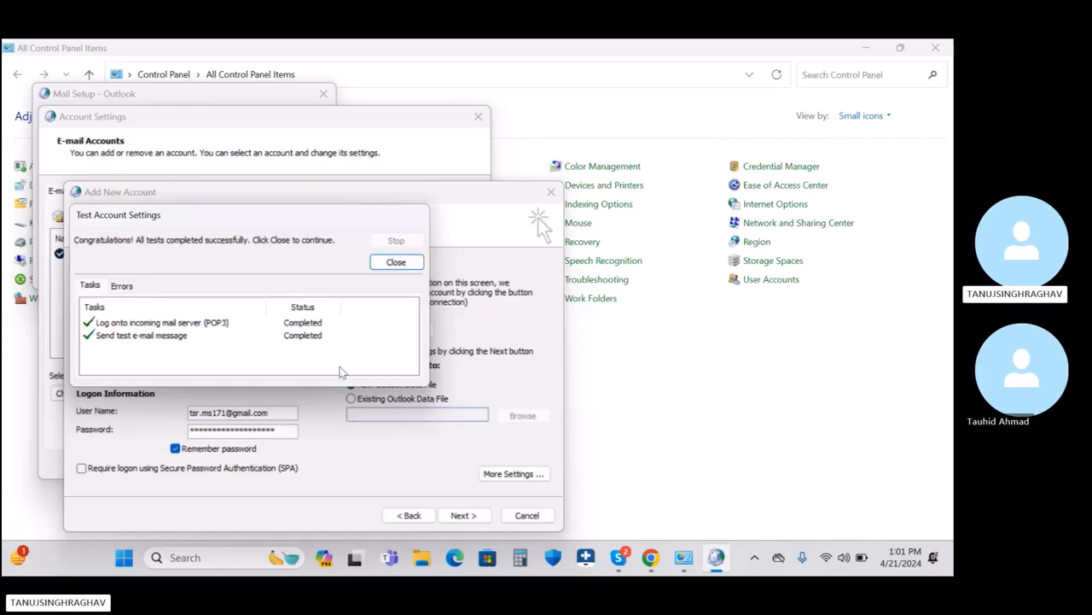
Step: Close the test results, finish the Gmail account, and close Account Settings and Mail Setup
click(396, 262)
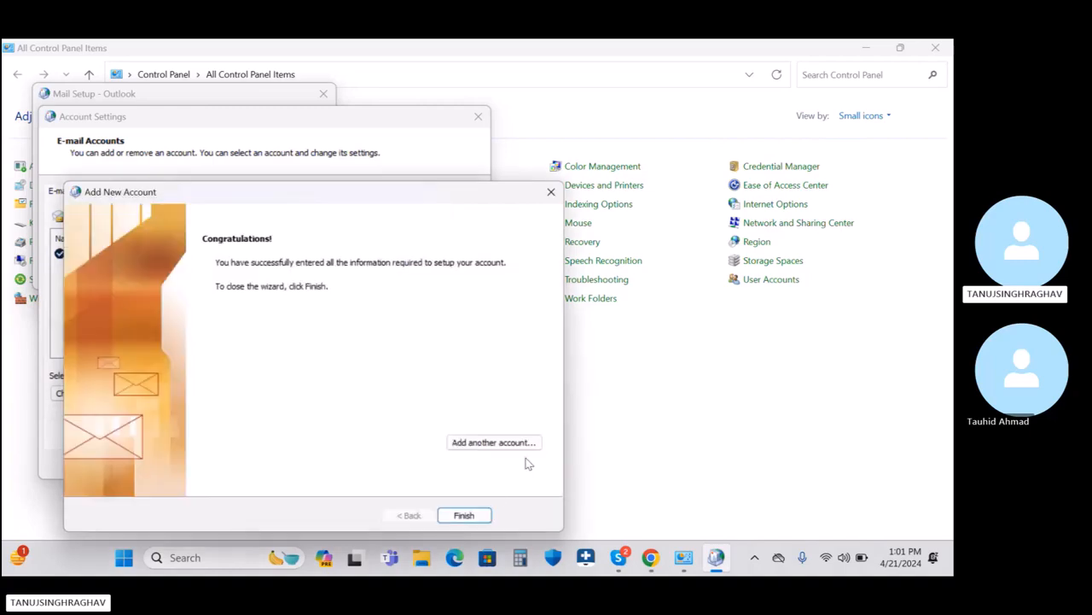
click(474, 517)
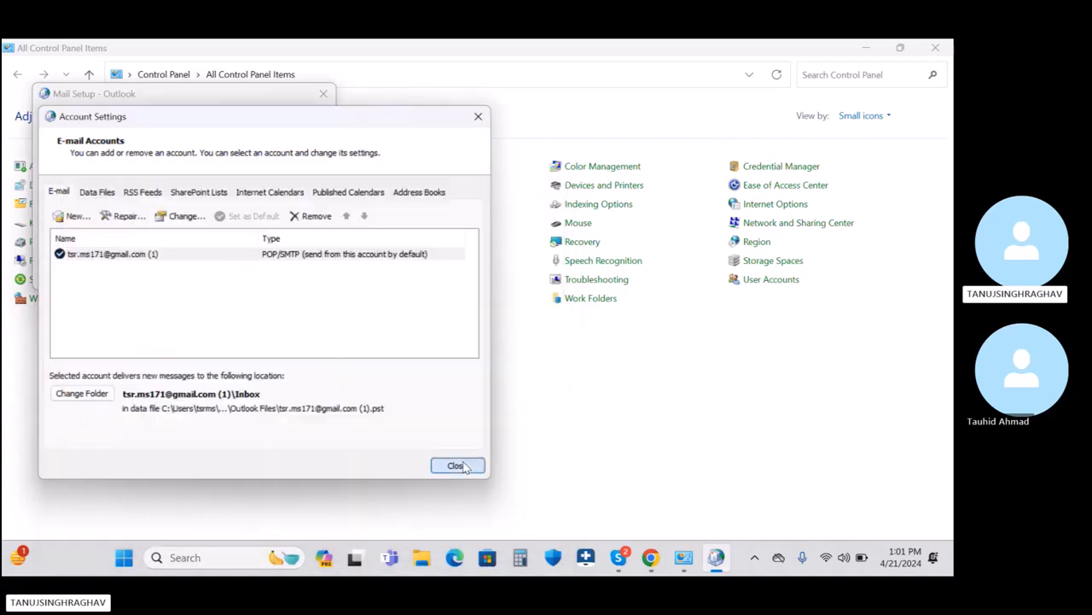
click(464, 465)
click(311, 276)
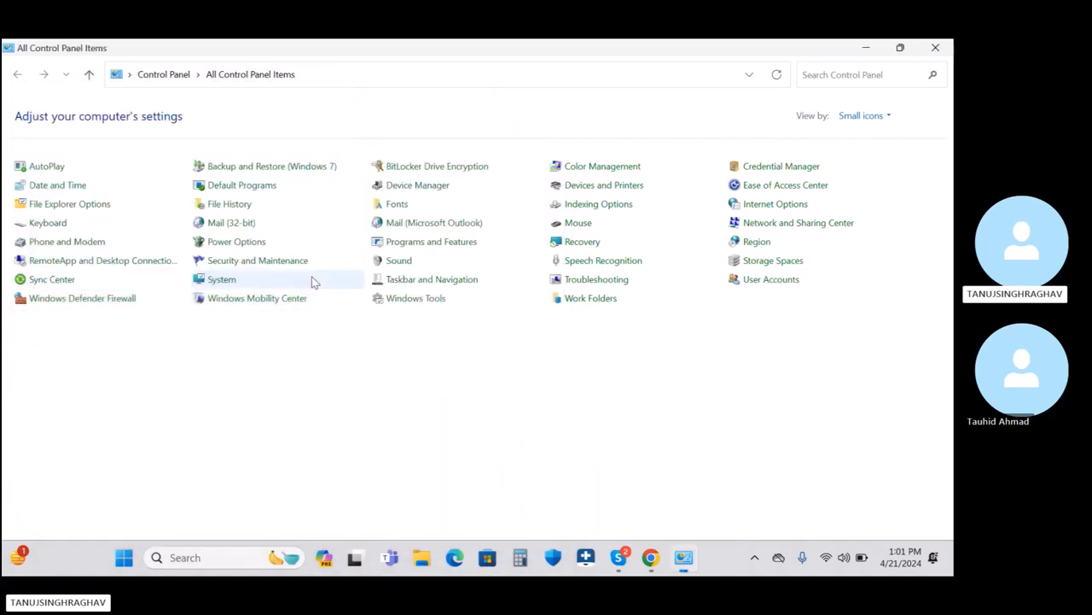
Step: Launch Outlook 2010 via 'ou' search, relink it to the account's newer .pst, and expand its folders
click(865, 47)
click(276, 558)
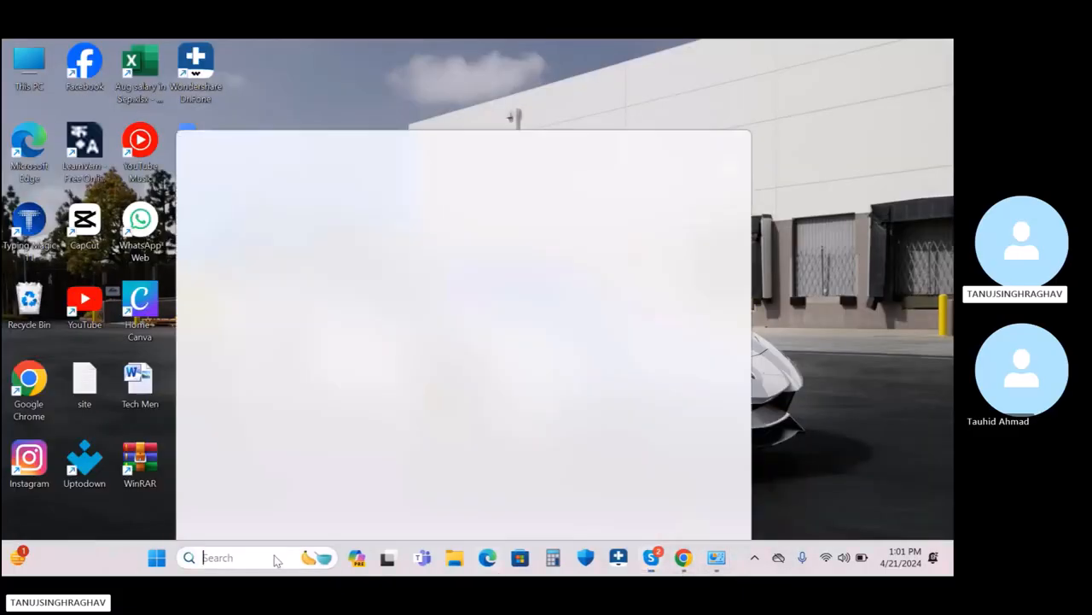
text(ou)
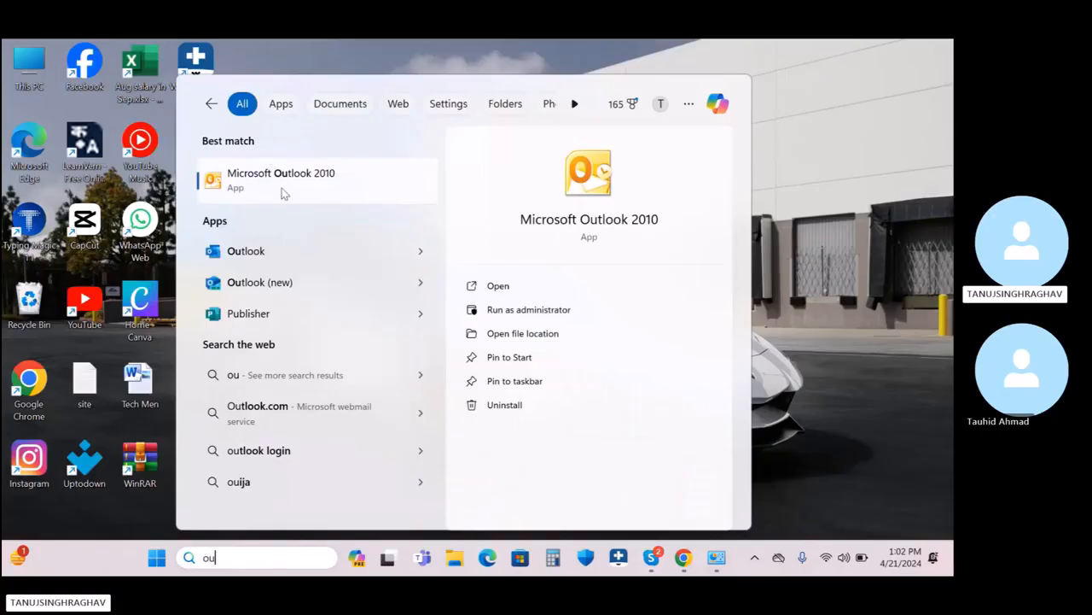
click(284, 192)
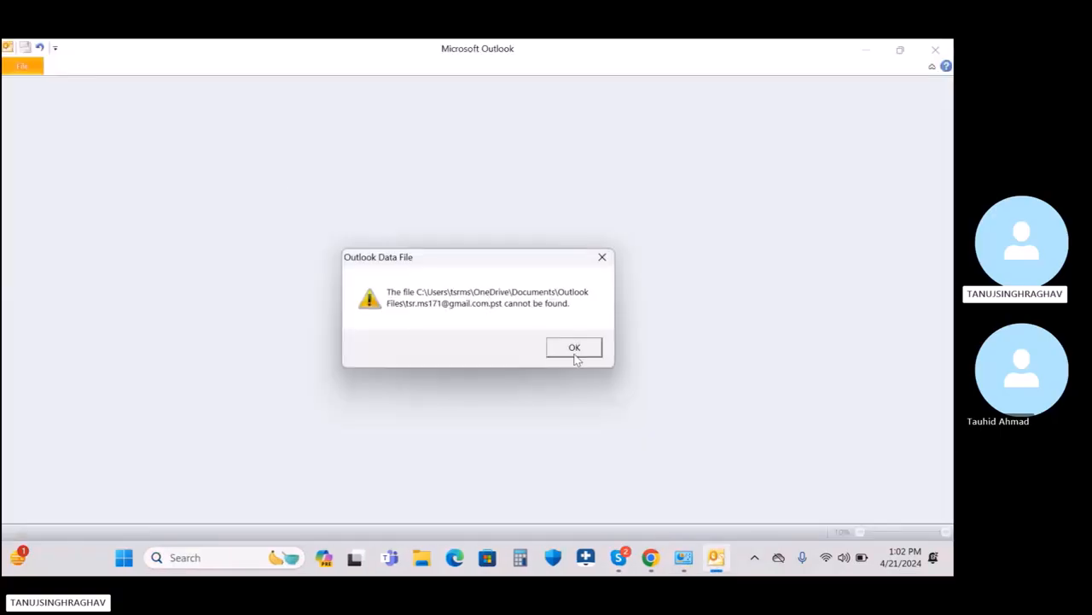
click(575, 353)
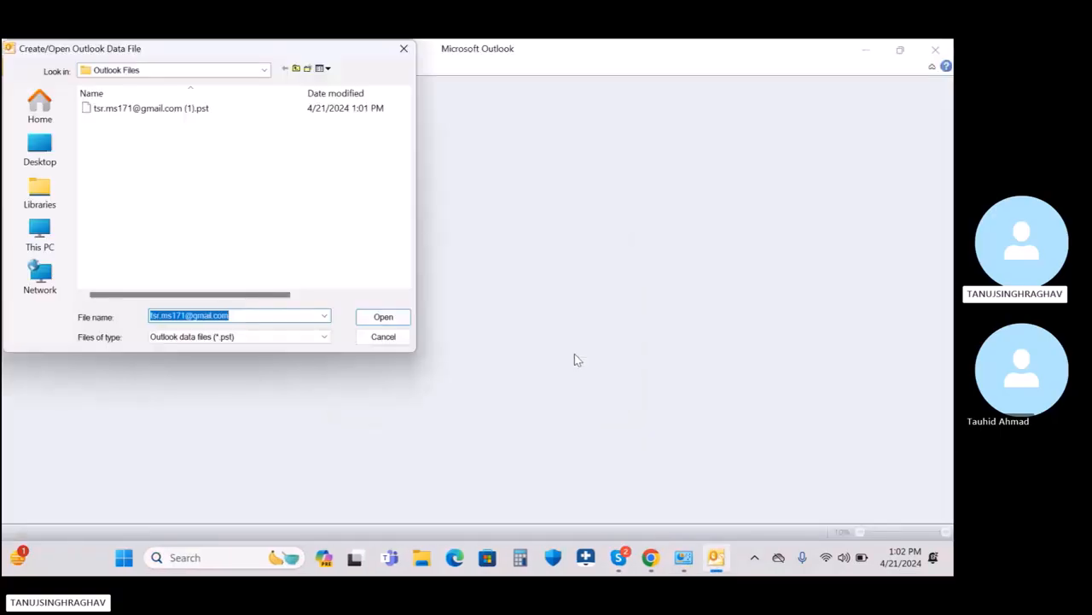
click(173, 109)
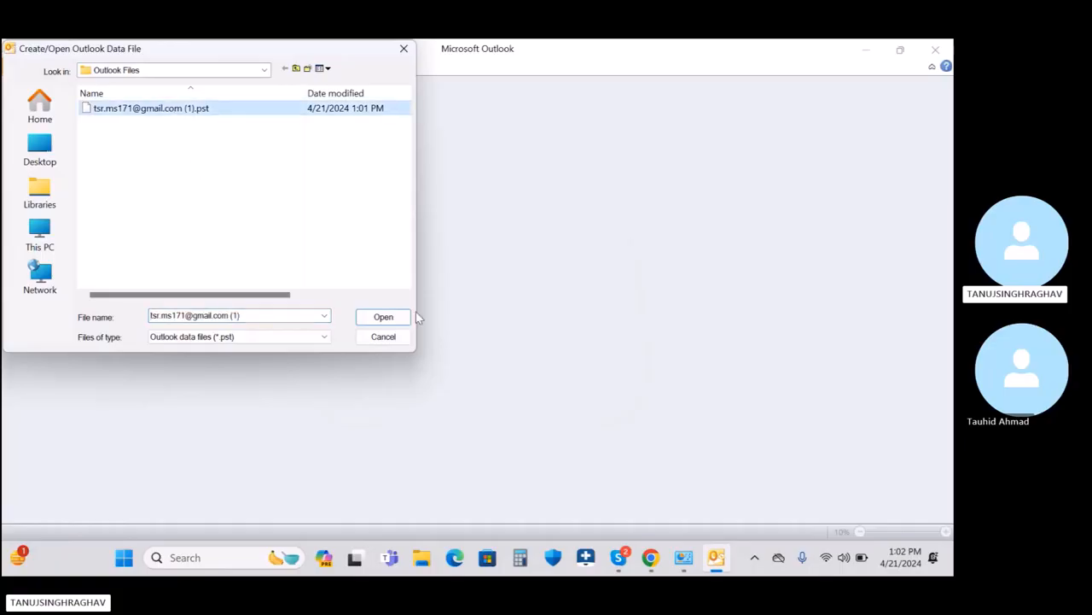
click(383, 316)
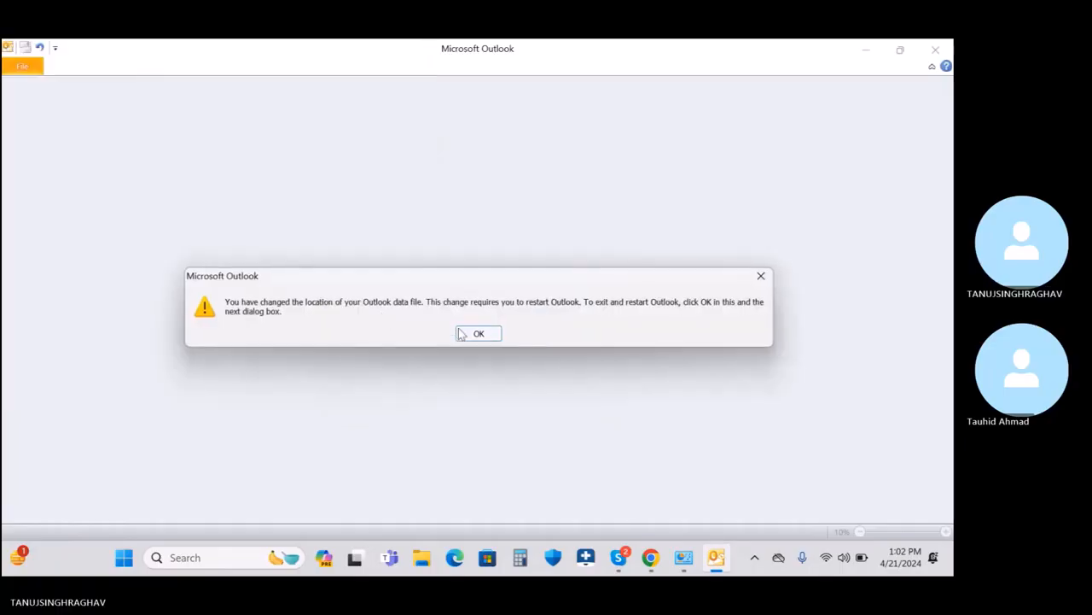
click(478, 333)
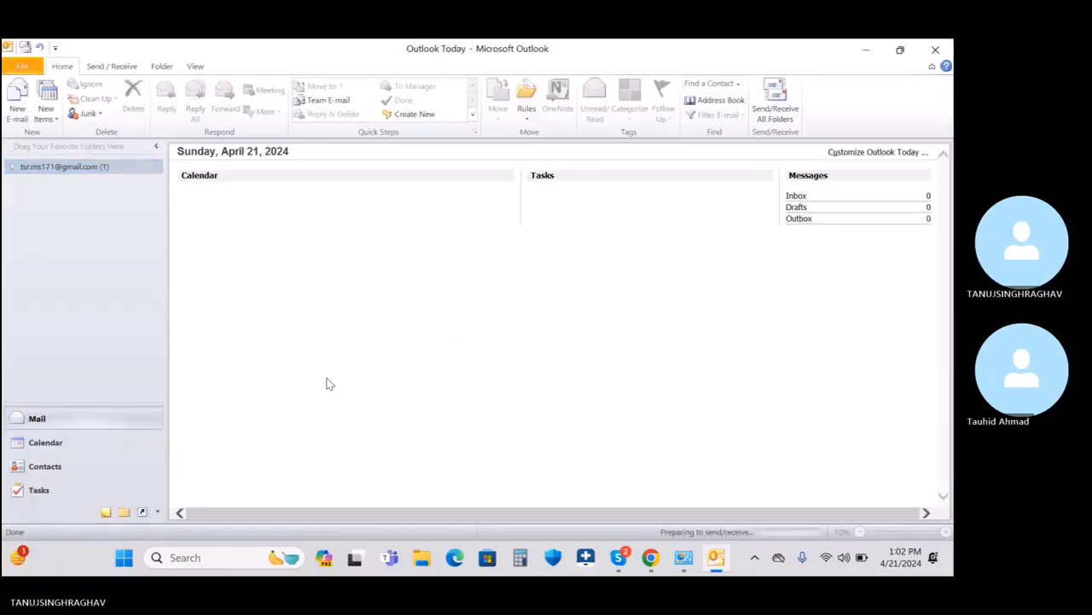
click(12, 167)
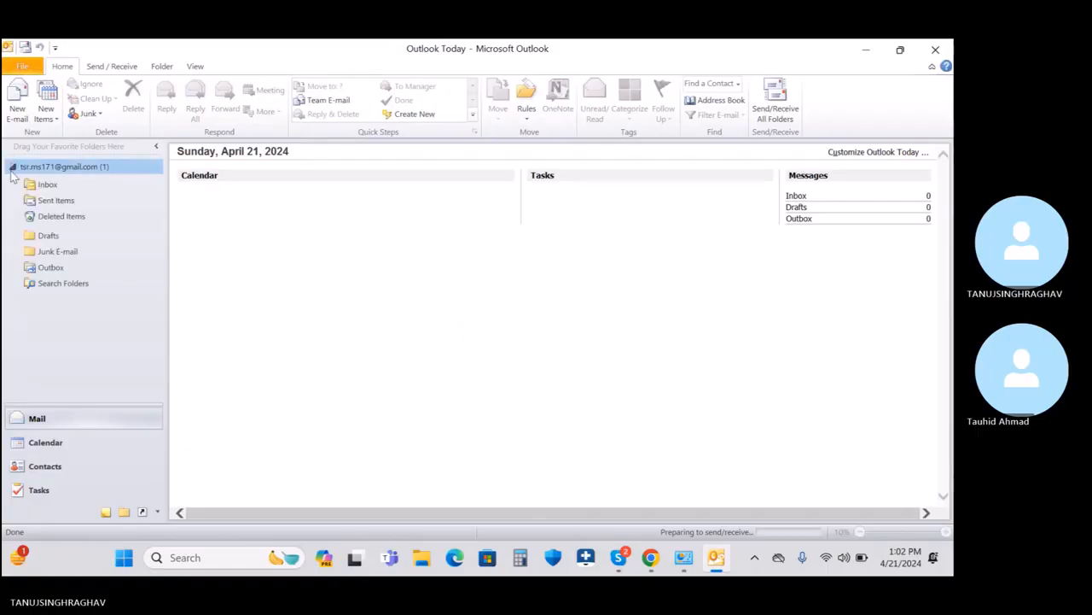
Step: Run Send/Receive All Folders twice and view the Gmail Inbox
click(90, 68)
click(25, 101)
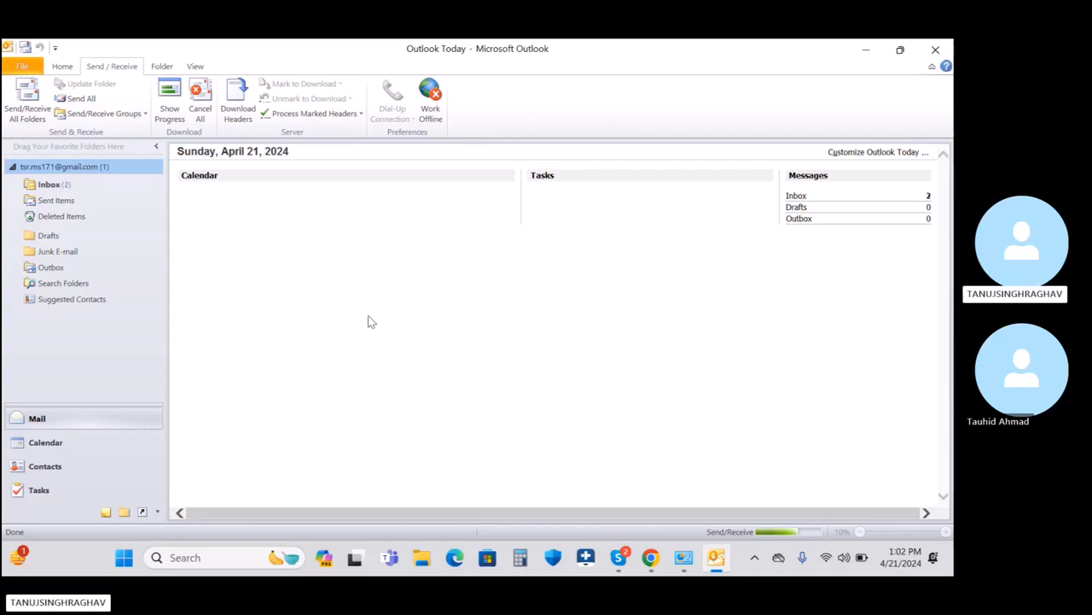
click(52, 184)
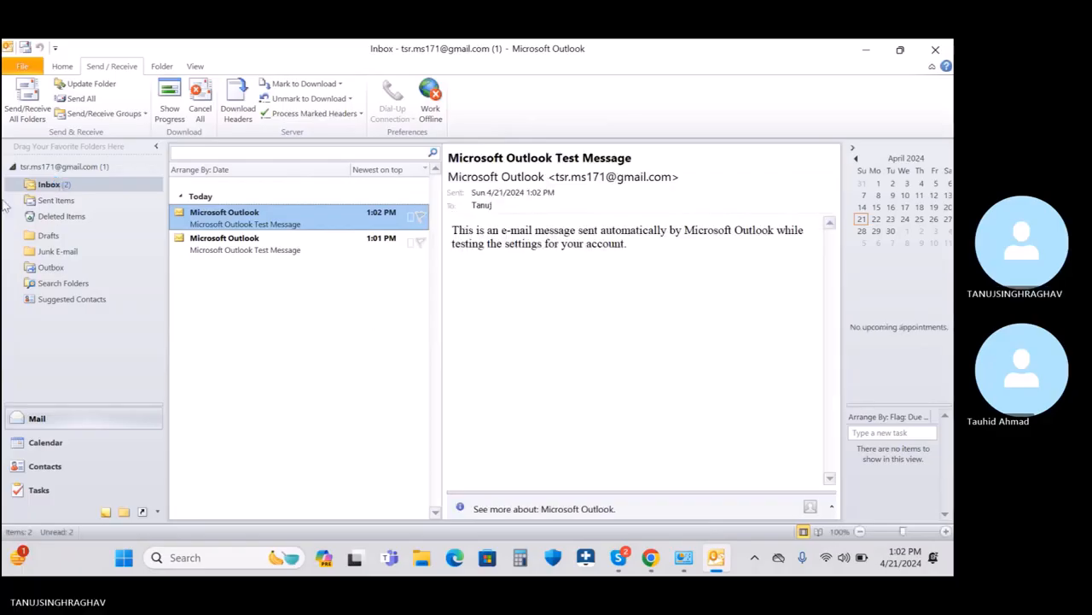
click(23, 114)
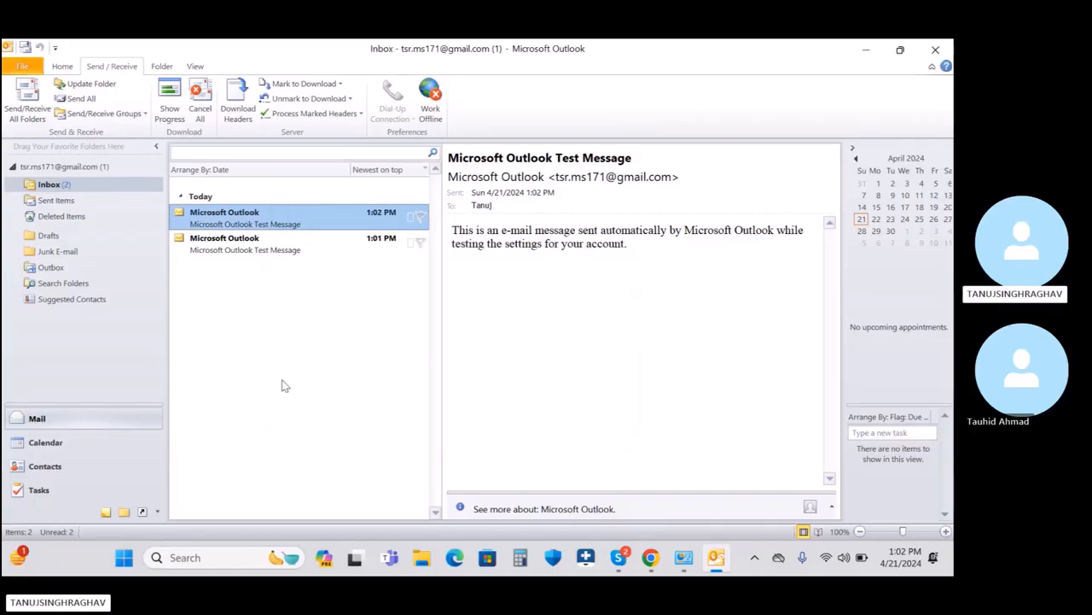
Step: Close Outlook and relaunch Outlook 2010 from an 'ou' search
click(937, 49)
click(265, 558)
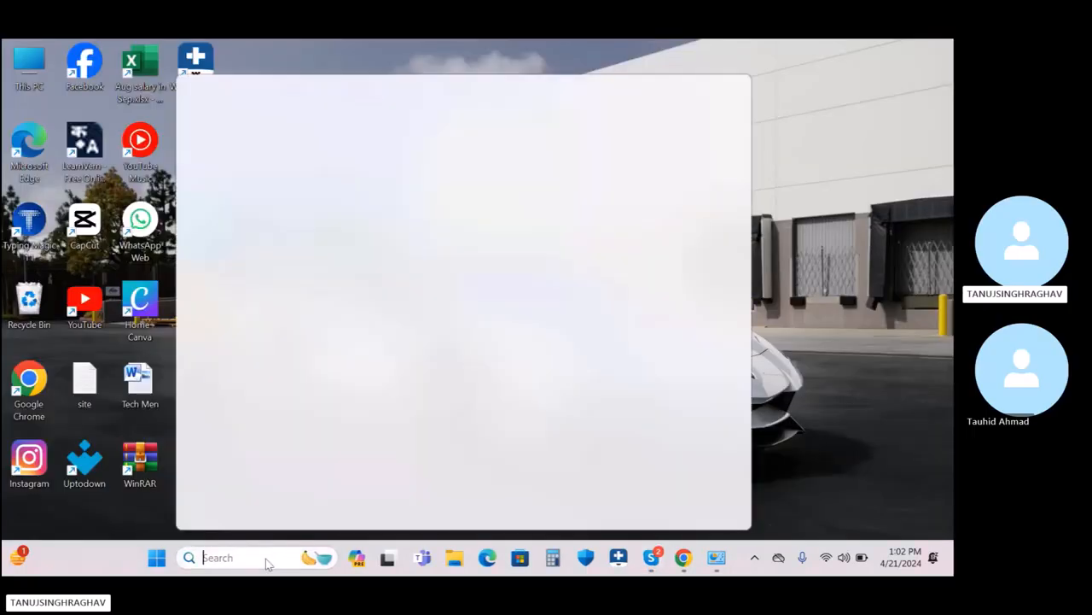
text(ou)
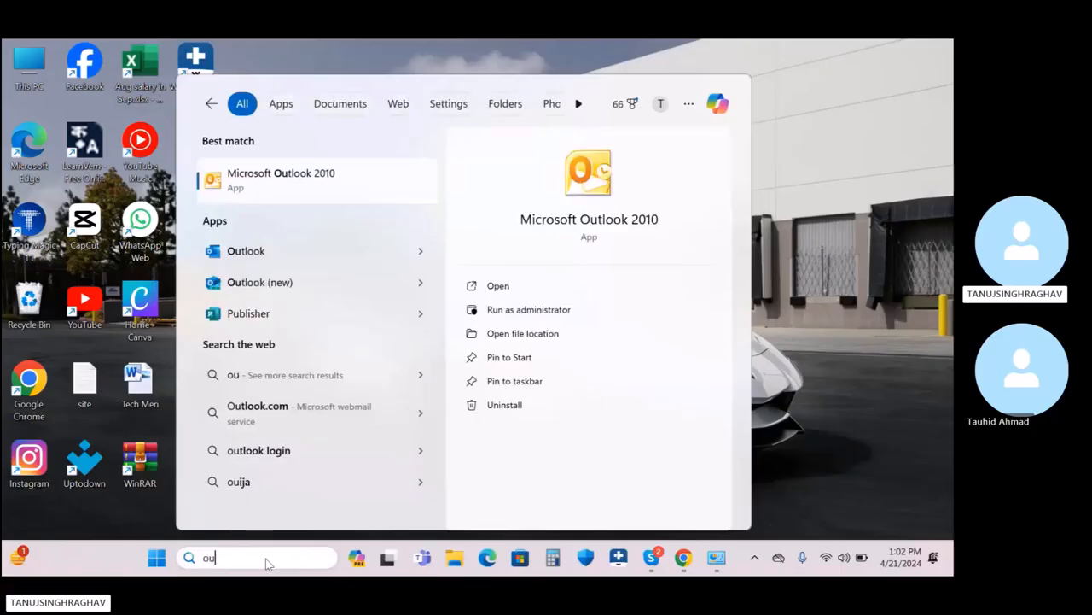
click(301, 195)
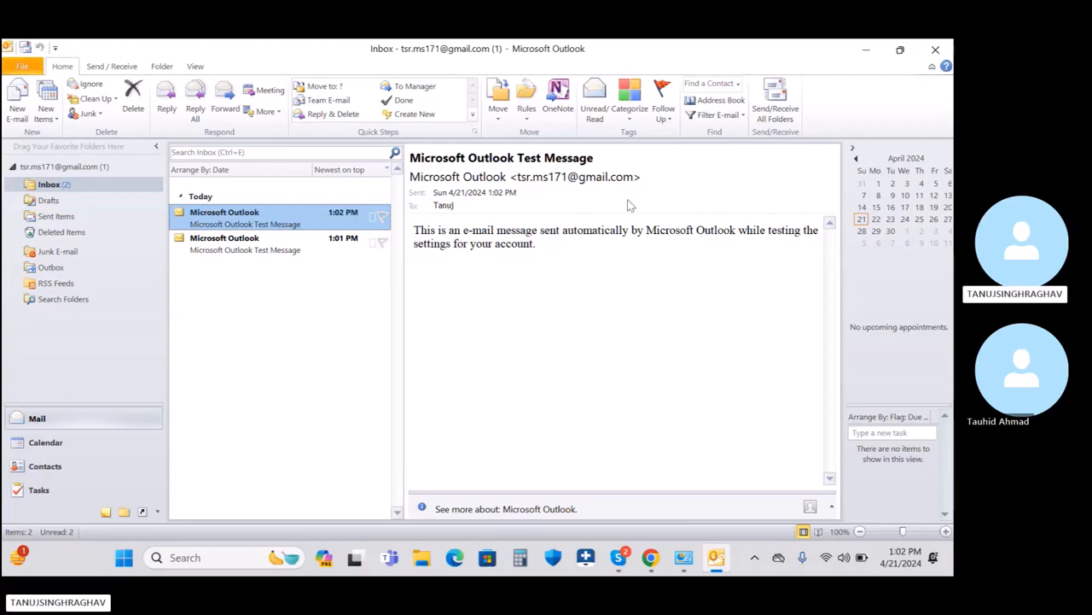
Step: Open Account Settings from the File menu and show the Data Files list
click(22, 67)
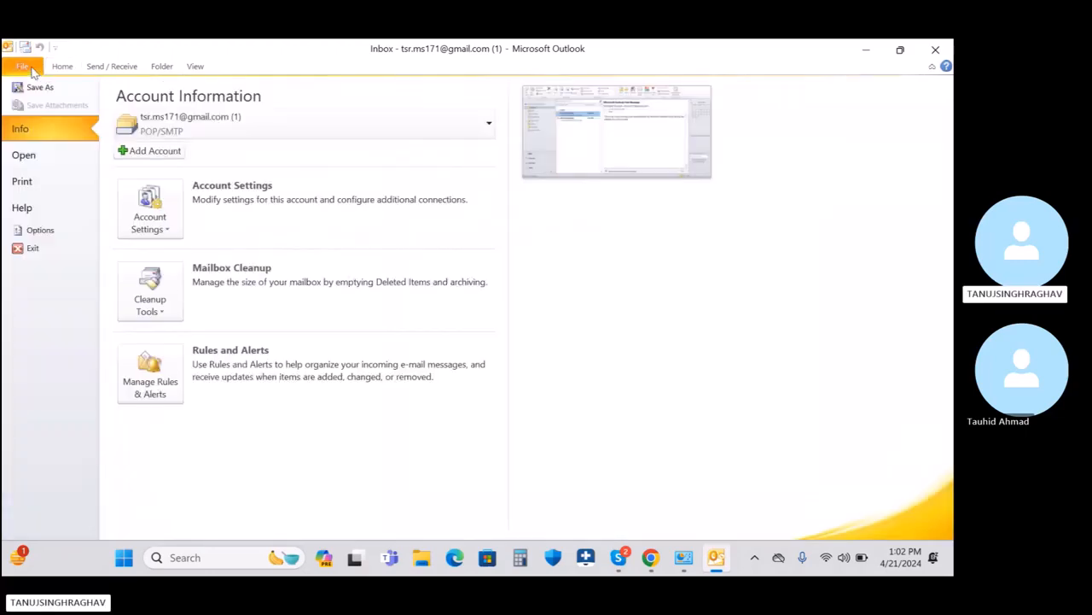
click(162, 225)
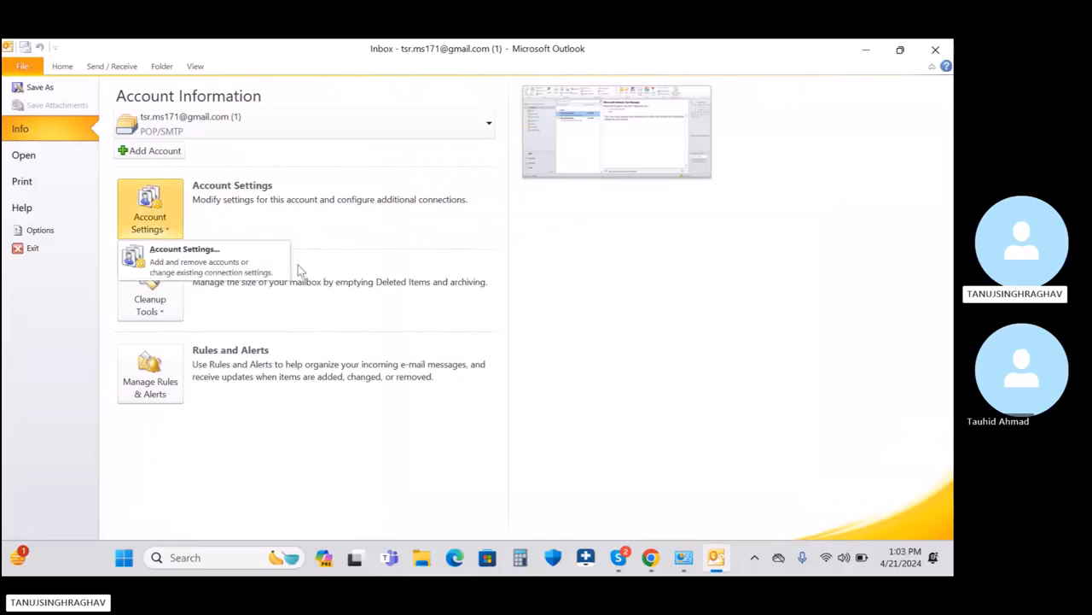
click(260, 267)
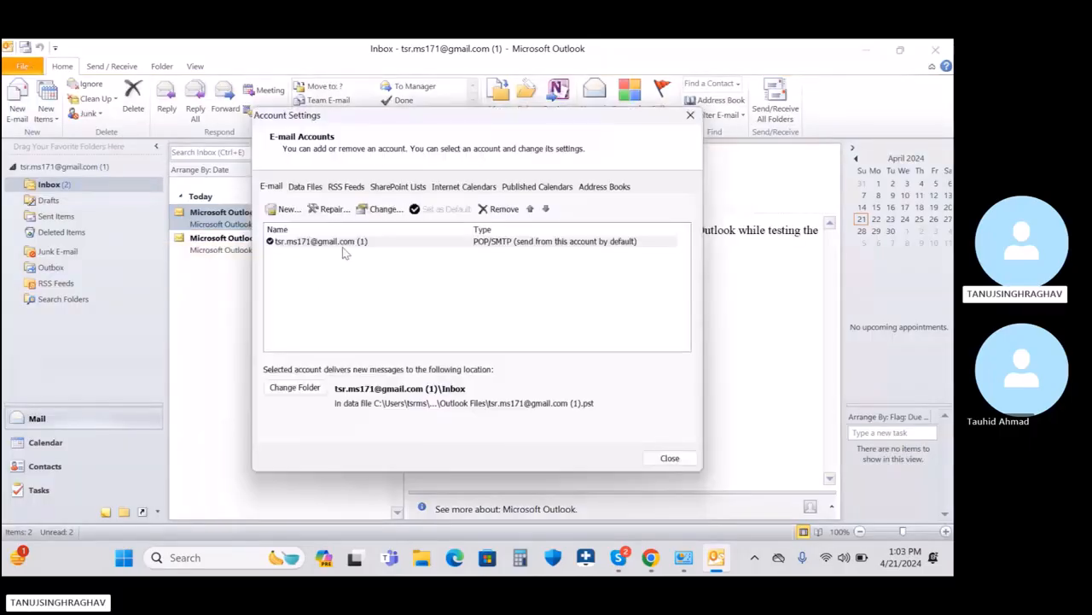
click(335, 244)
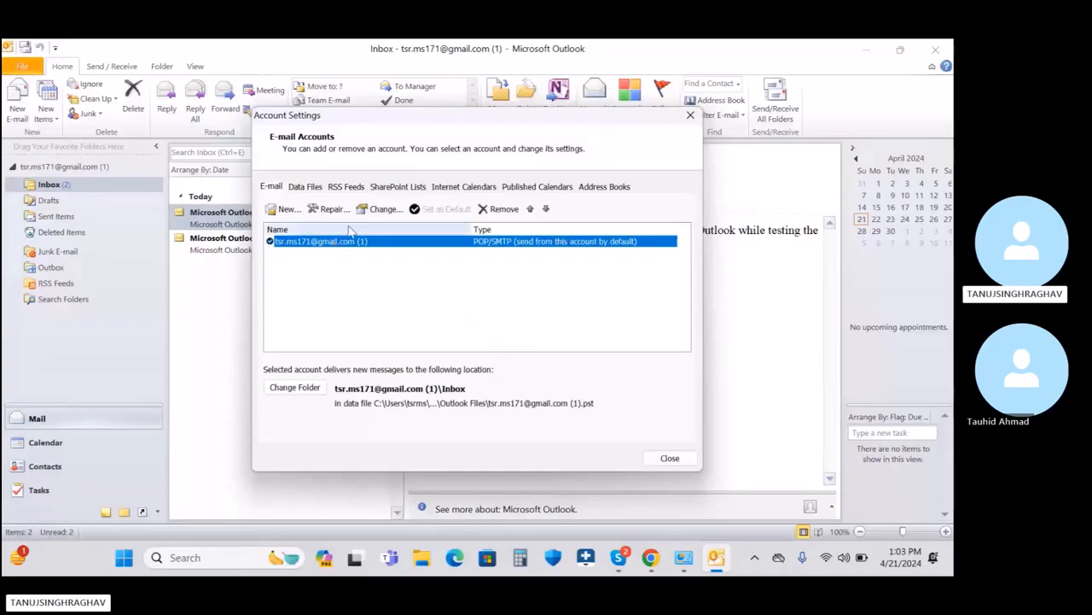
click(306, 186)
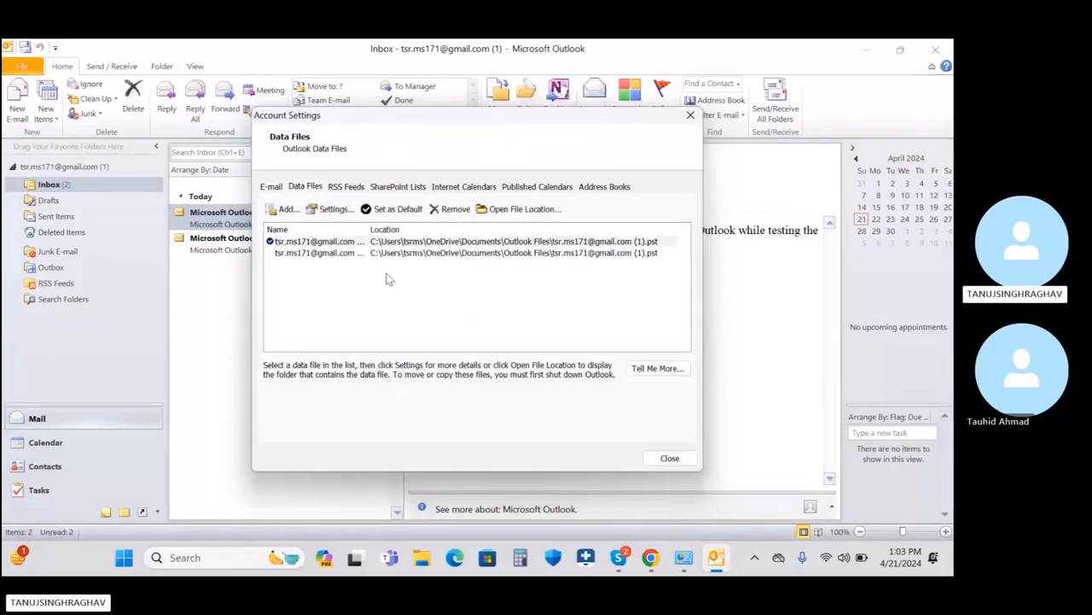
click(338, 265)
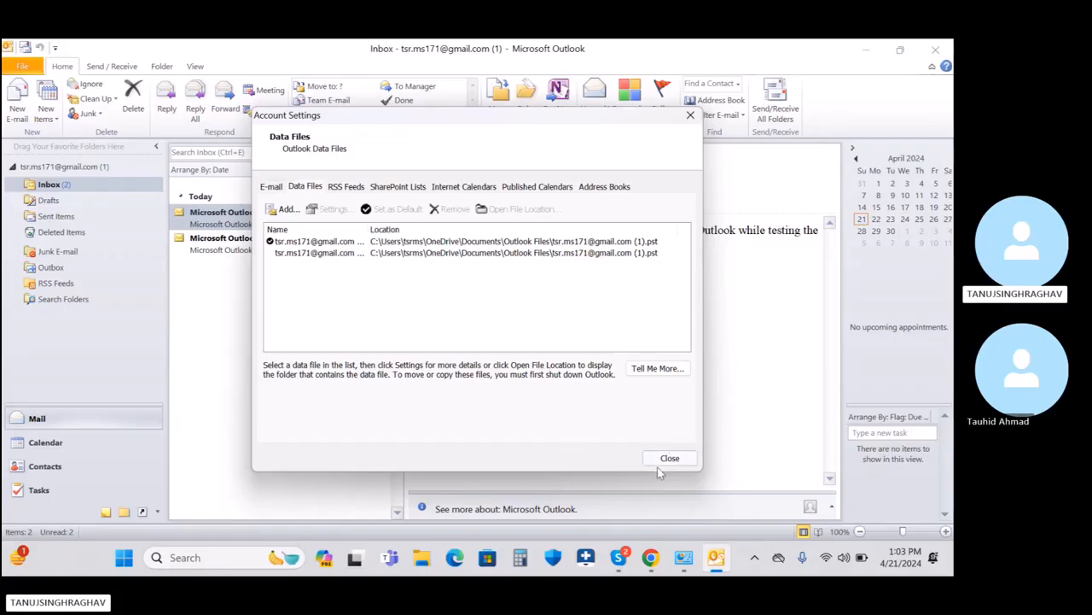
Step: Remove the duplicate second .pst entry, leaving a single data file, and close Account Settings
click(297, 257)
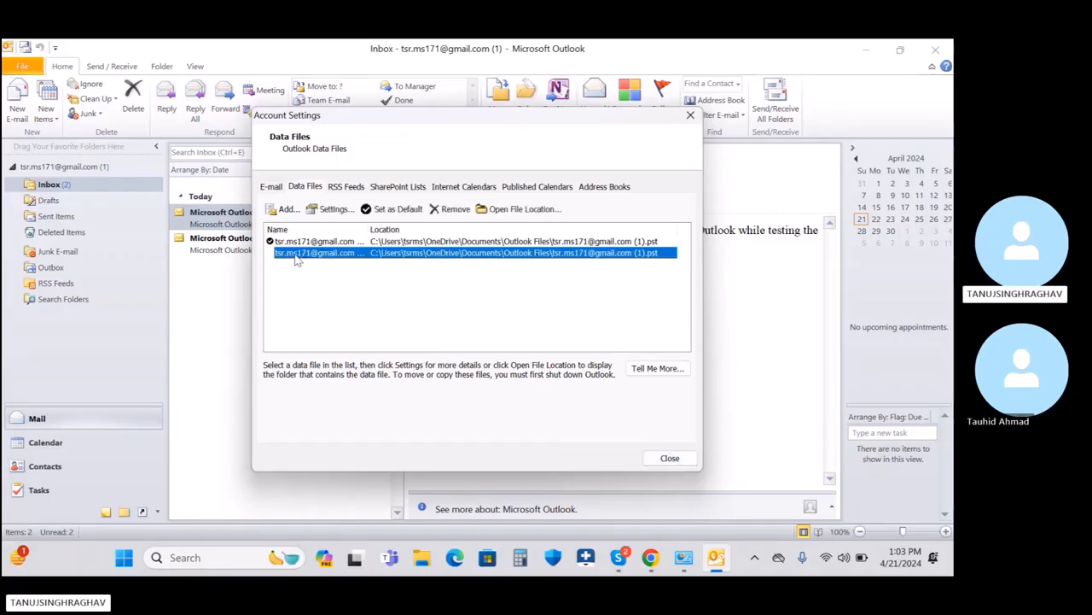
click(449, 210)
click(522, 363)
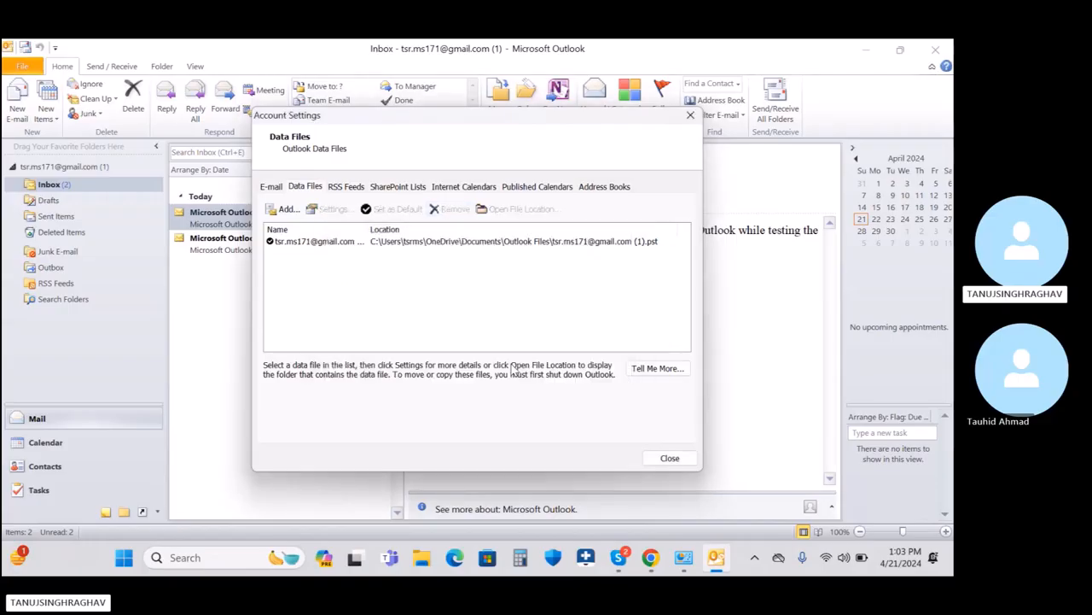
click(346, 242)
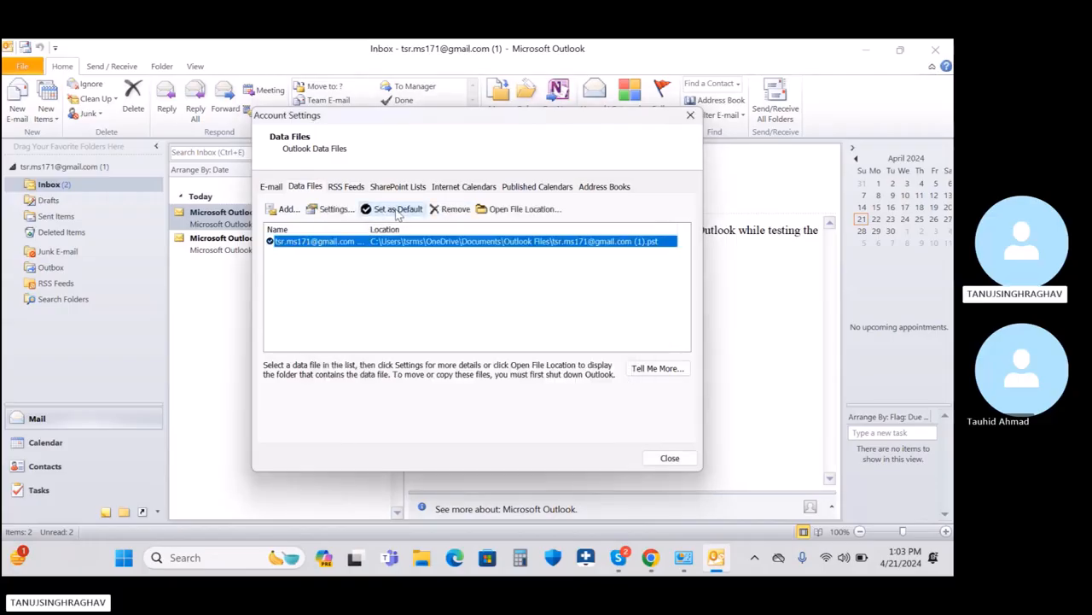
click(670, 460)
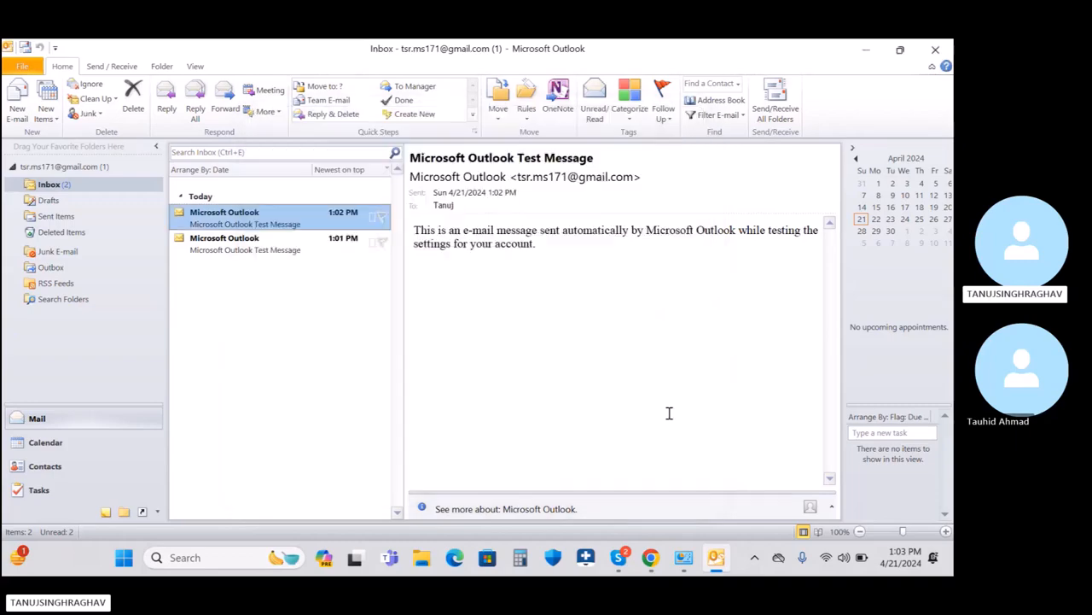
Step: Cut the .pst data file from Documents\Outlook Files in File Explorer
click(863, 52)
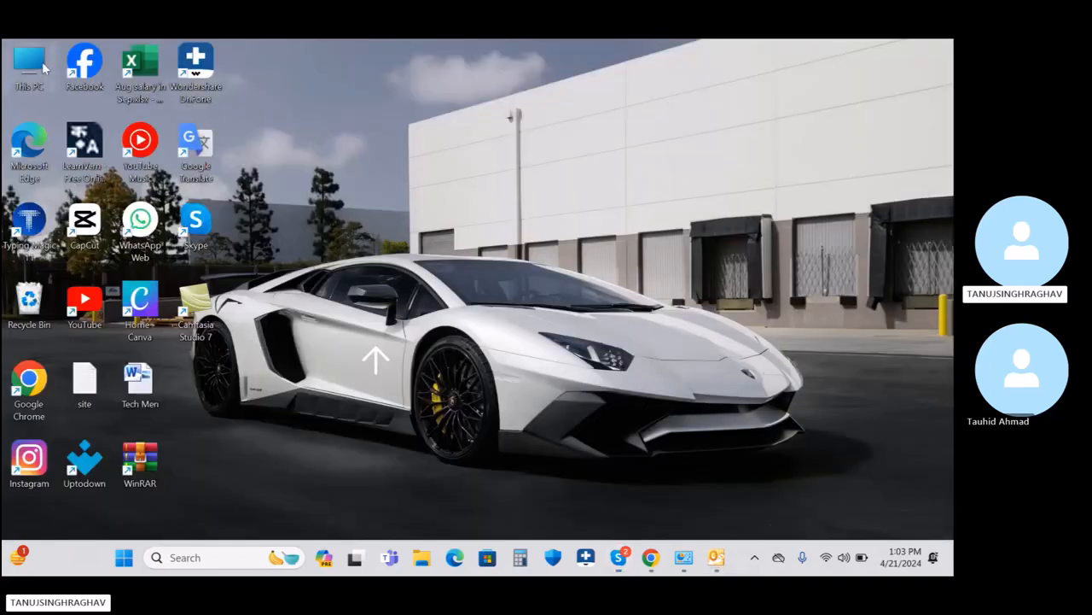
double_click(42, 61)
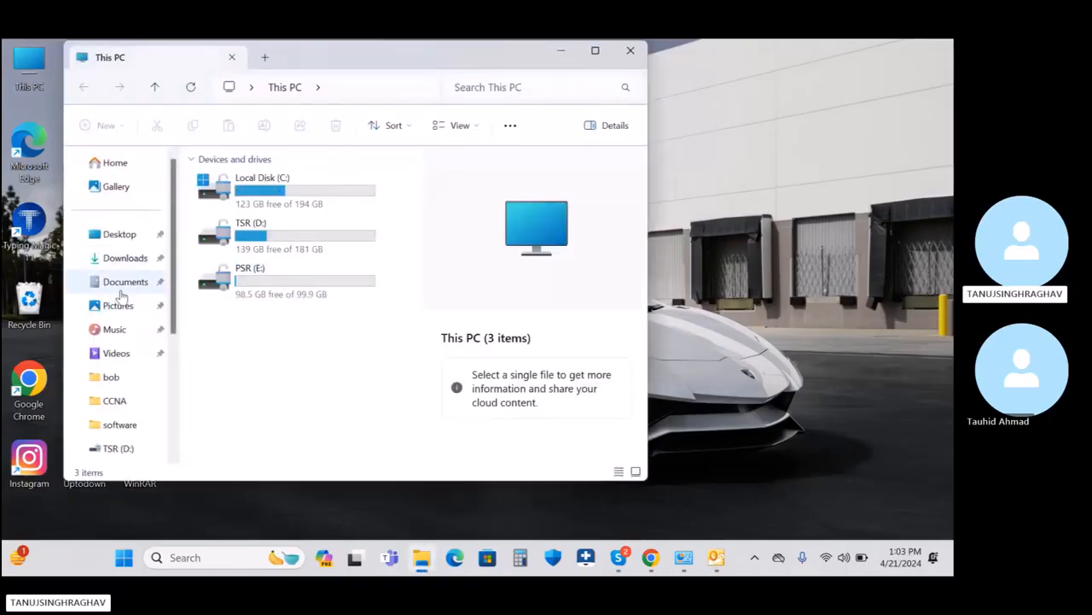
click(120, 284)
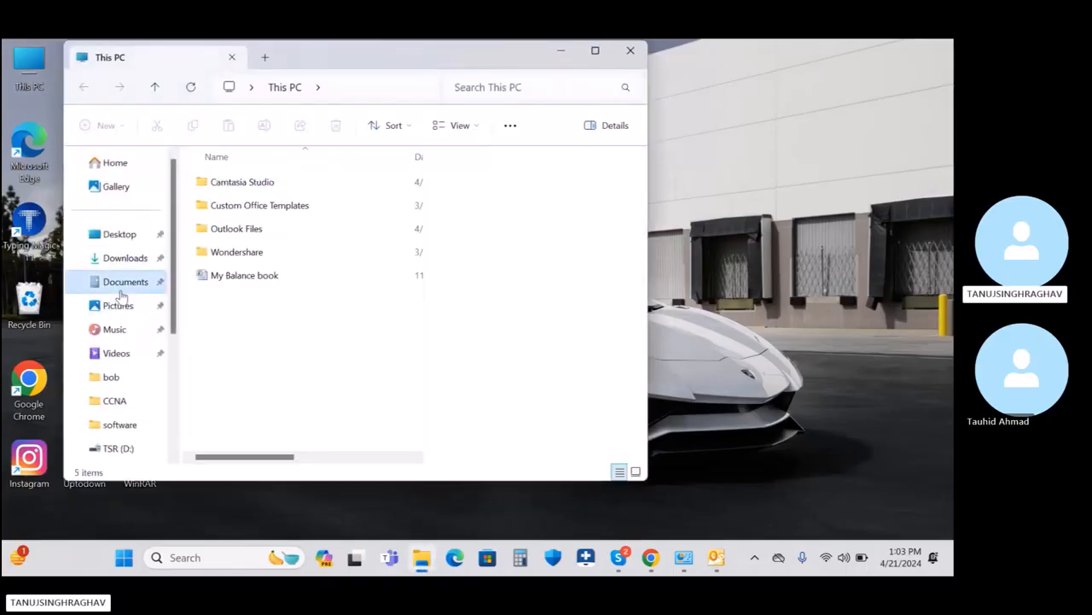
double_click(262, 230)
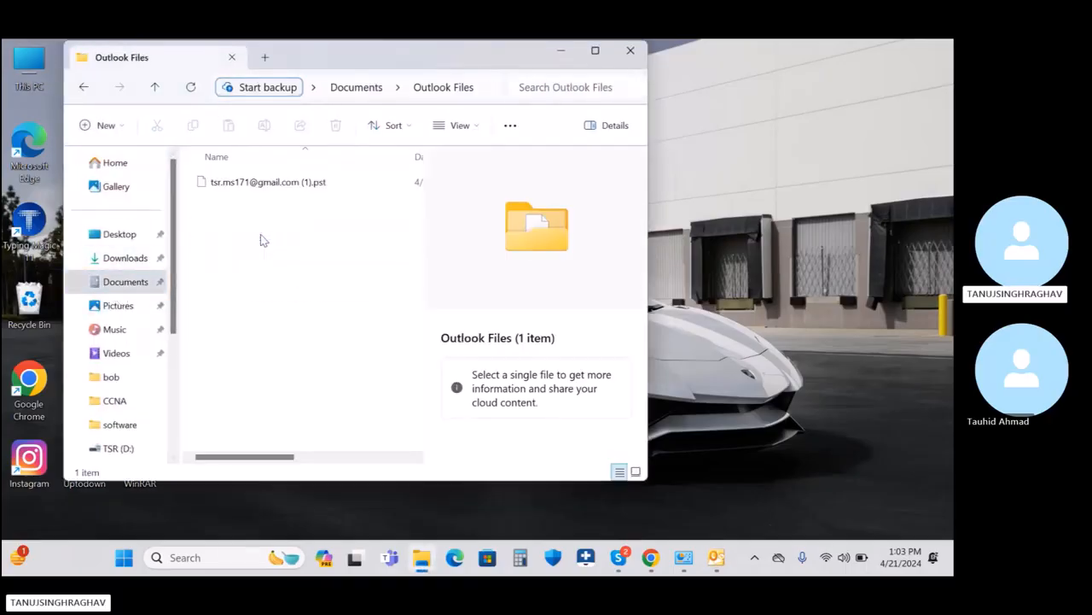
click(255, 182)
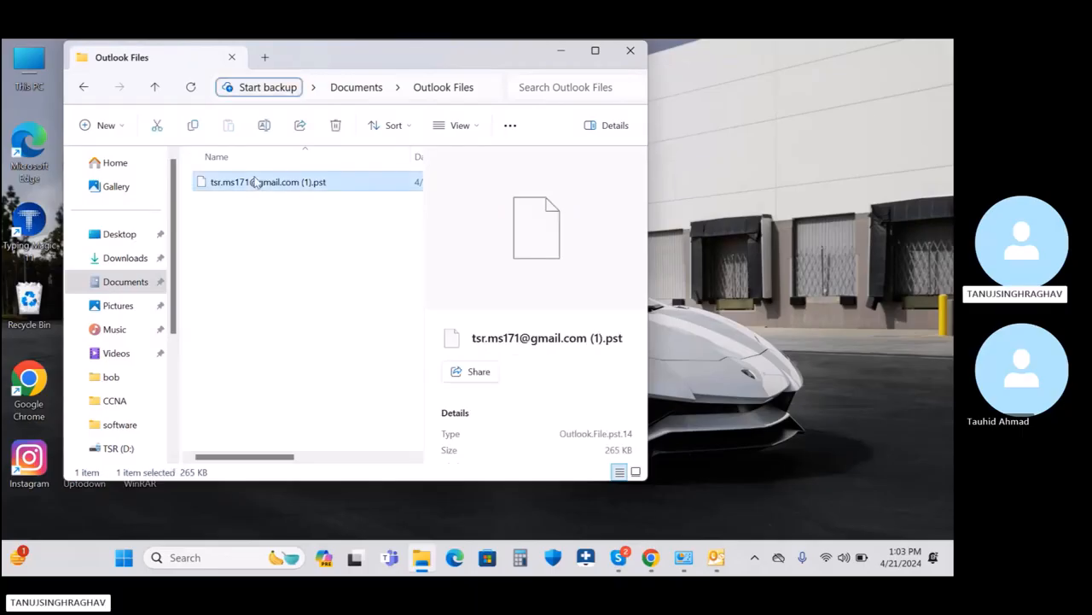
key(ctrl+c)
Step: Create an Outlook folder on TSR (D:) and paste the .pst into it, hitting a file-locked error
click(31, 86)
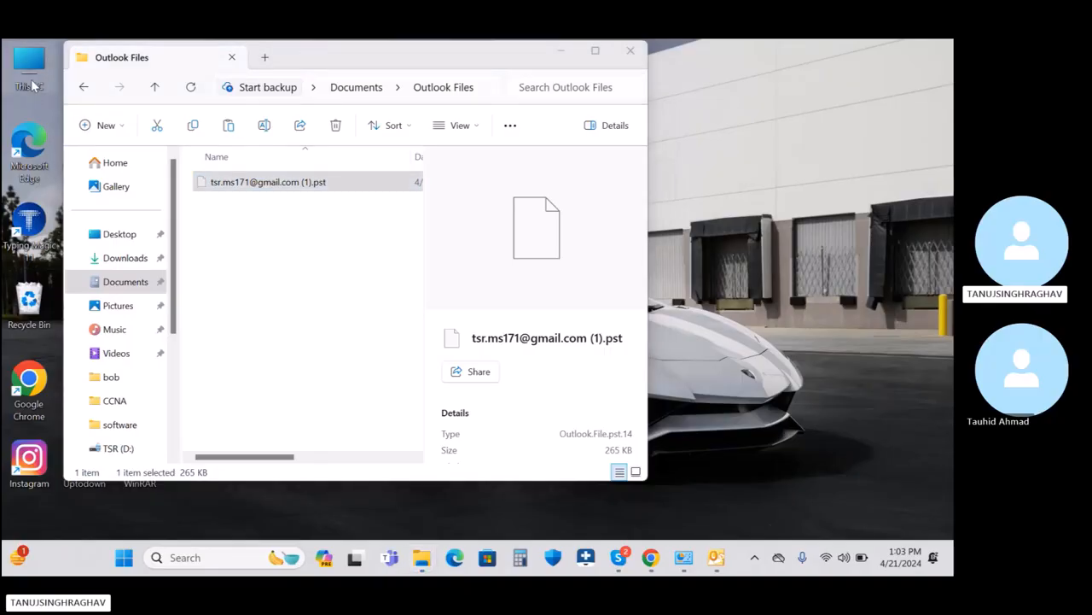
double_click(31, 85)
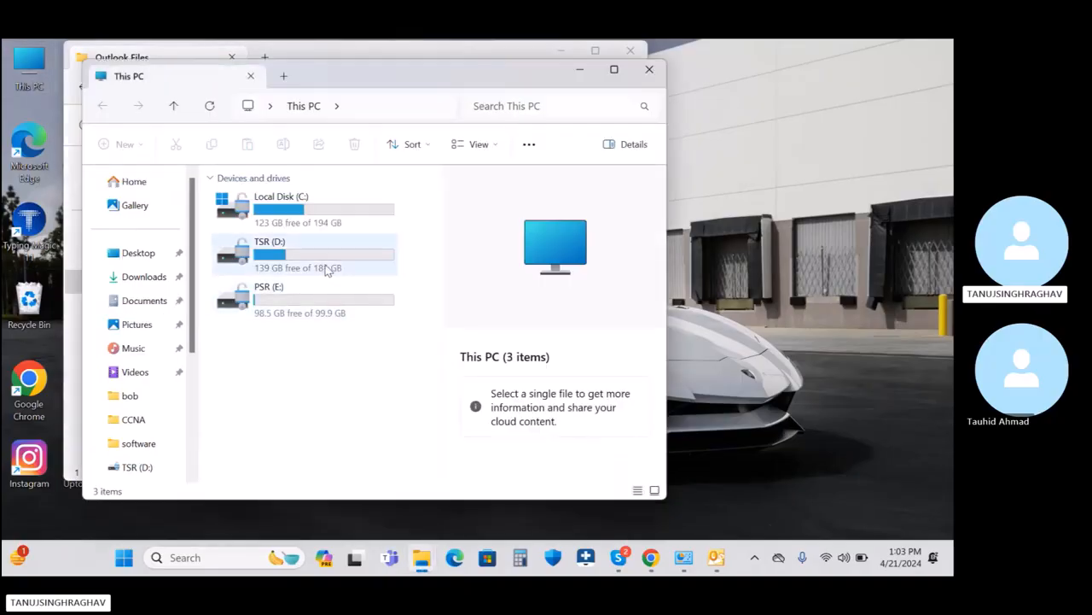
double_click(300, 302)
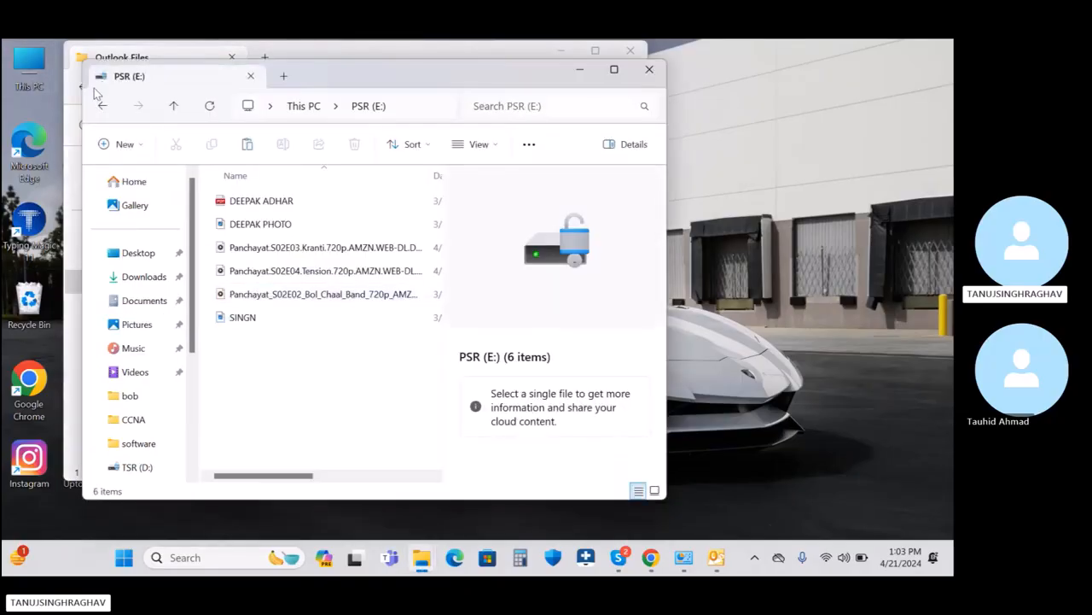
click(102, 105)
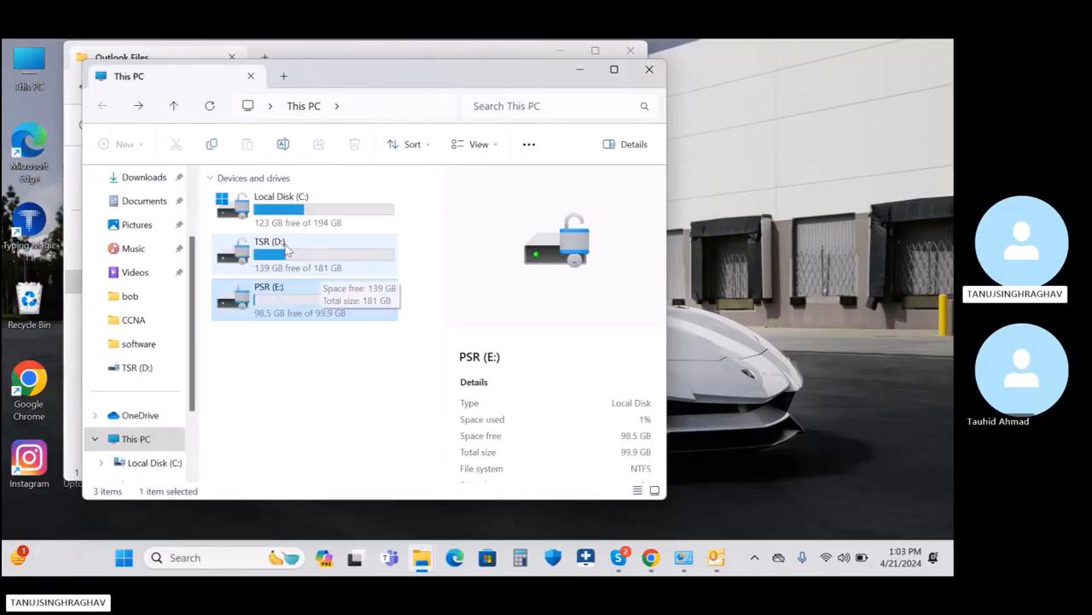
double_click(287, 249)
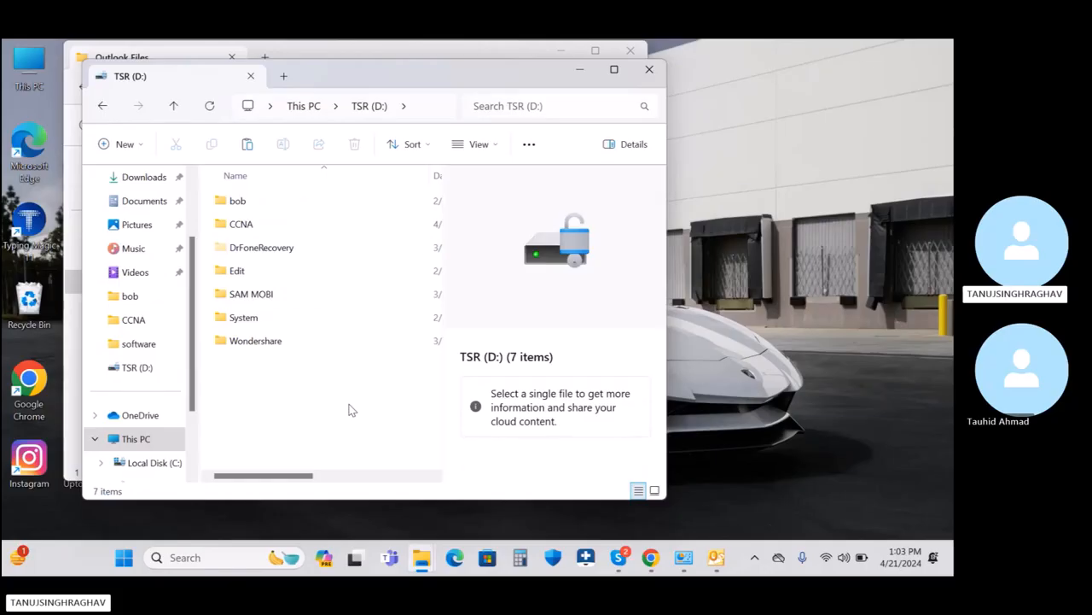
key(ctrl+shift+n)
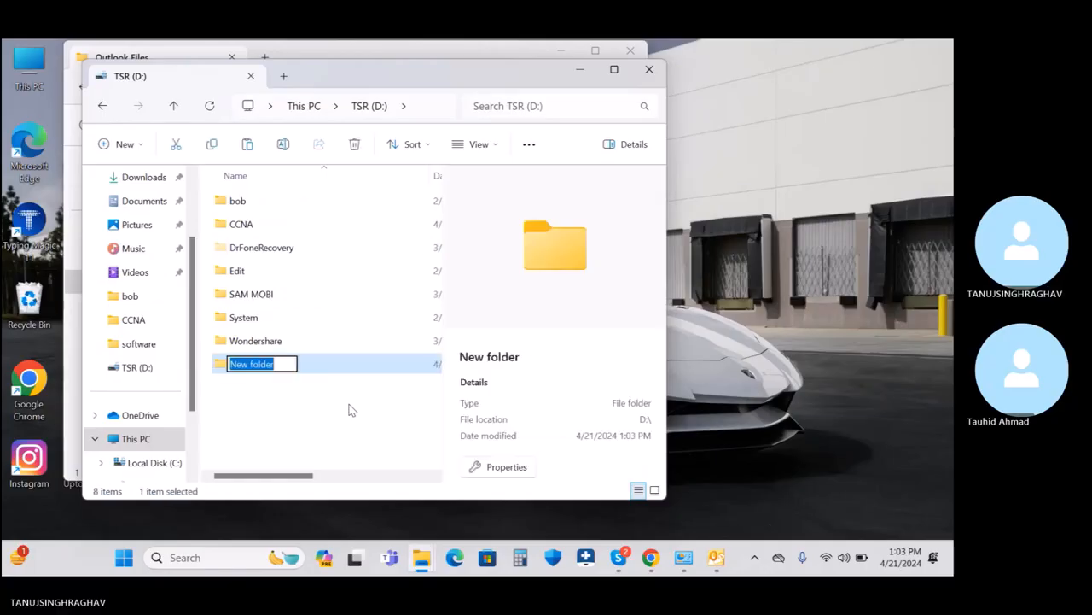
text(O)
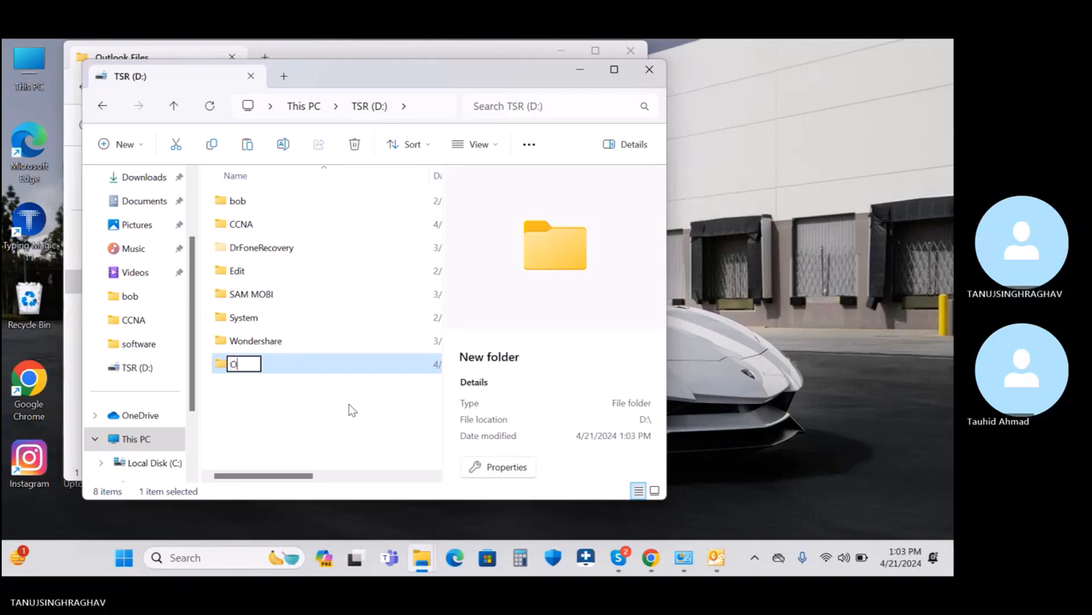
text(utlook)
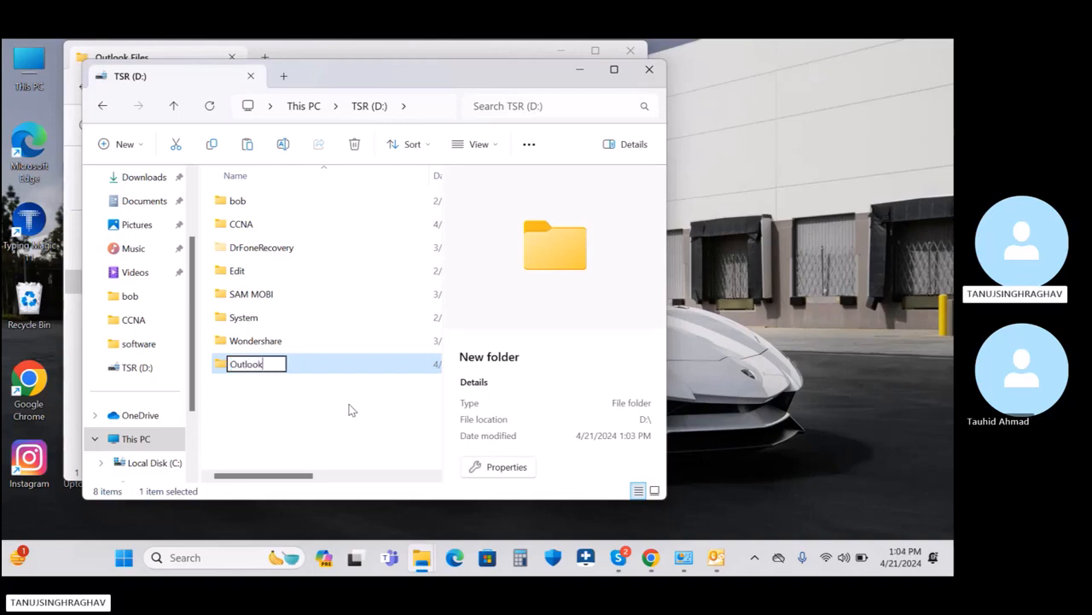
key(Return)
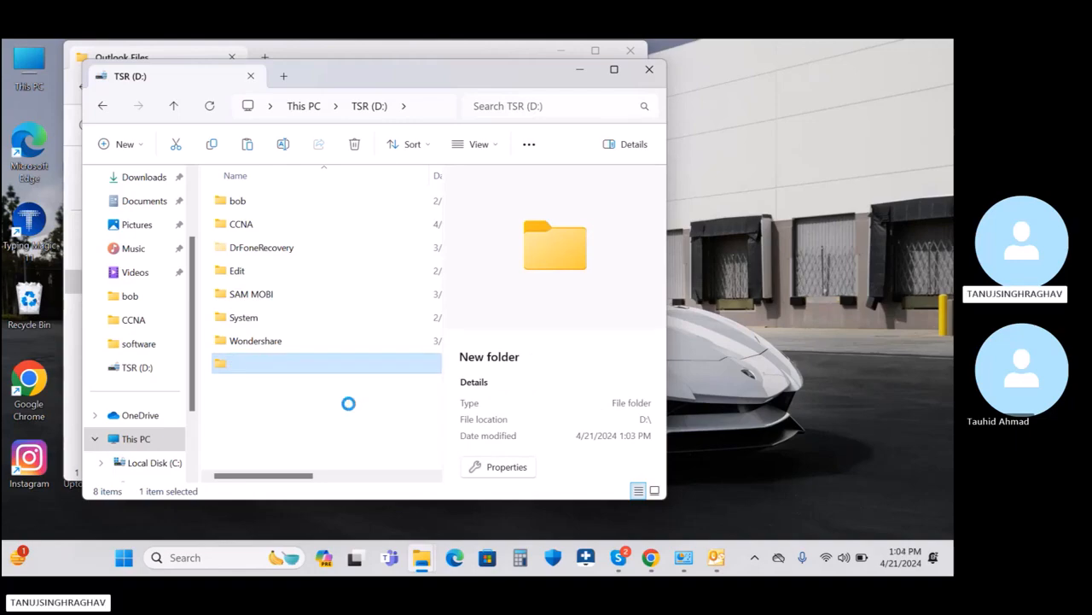
key(Return)
key(ctrl+v)
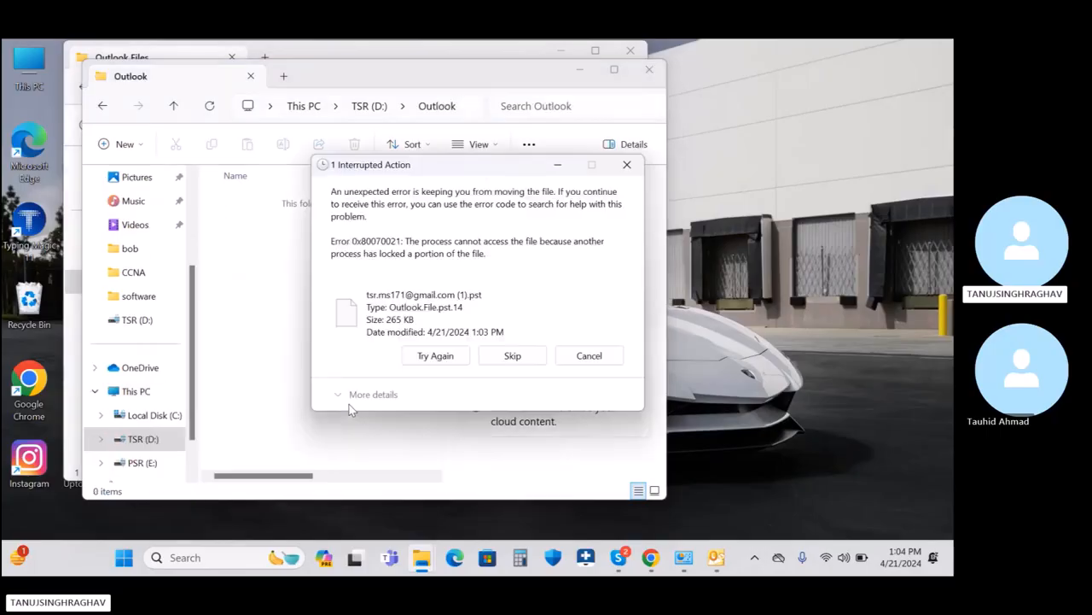
Step: Close Outlook to release the locked .pst and retry the move
click(720, 559)
click(936, 50)
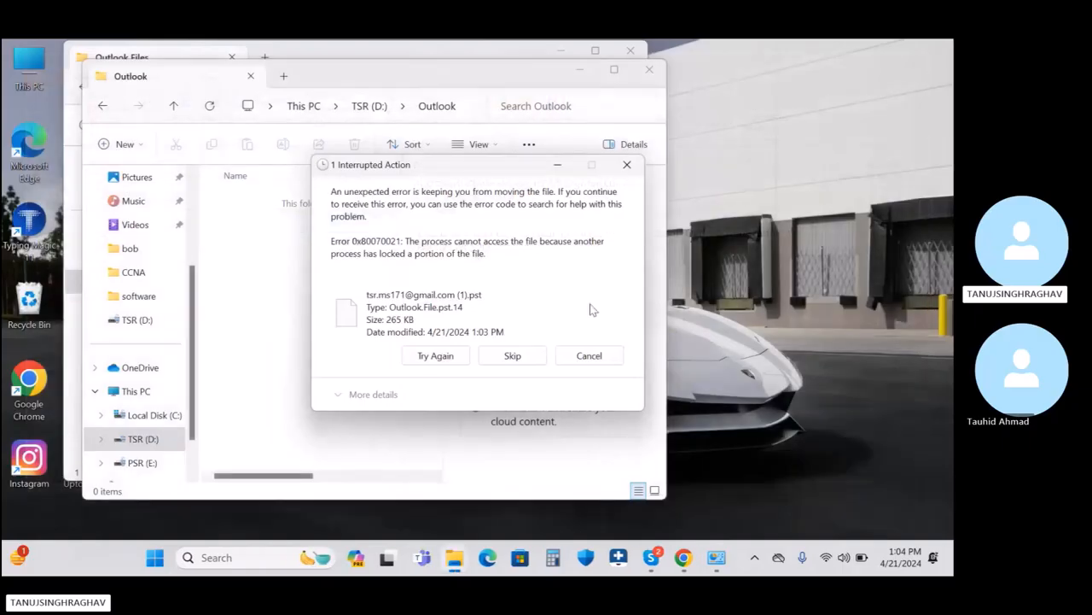
click(428, 357)
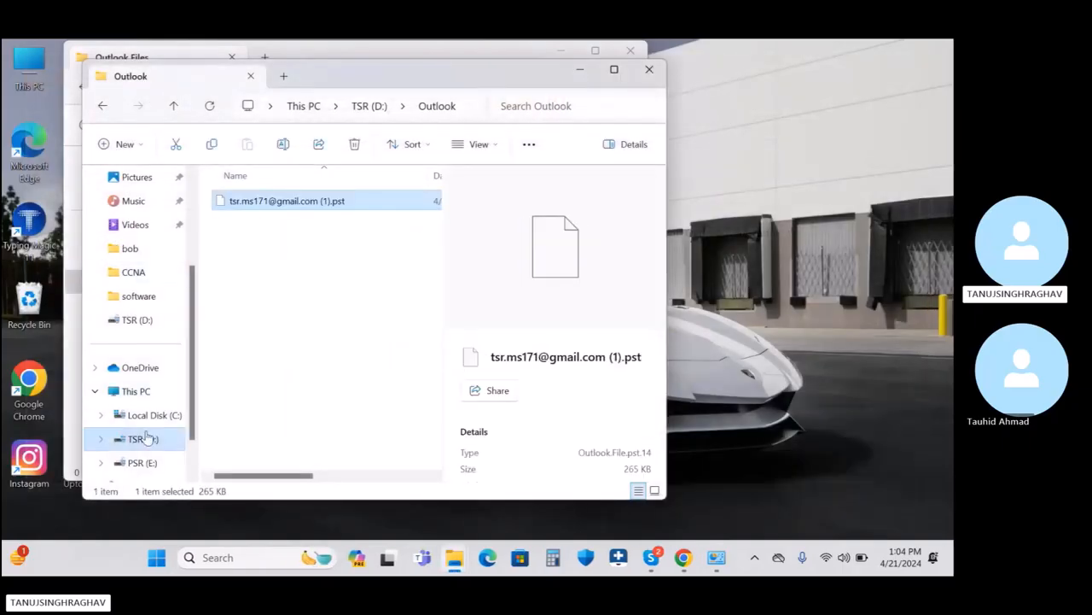
Step: Confirm the Outlook Files folder under Documents is empty, then close both Explorer windows
click(140, 368)
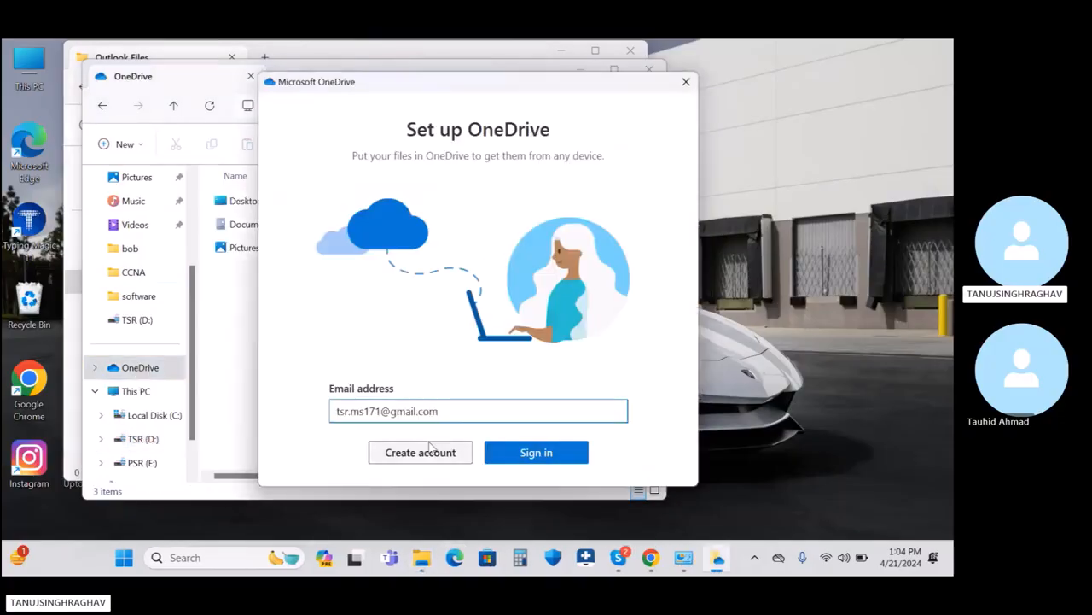
click(686, 81)
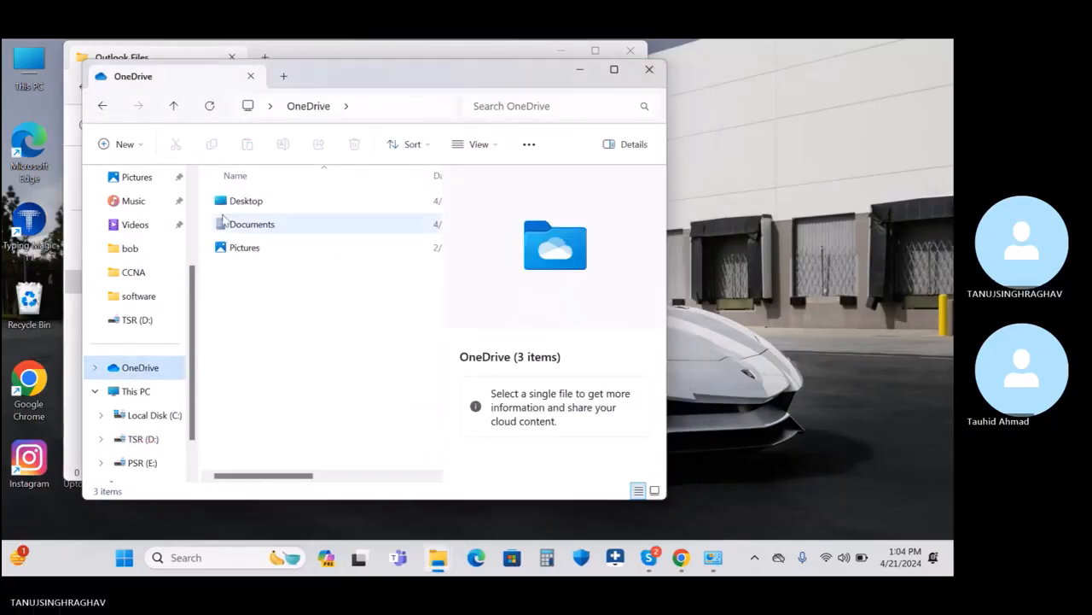
click(269, 224)
double_click(270, 225)
double_click(266, 248)
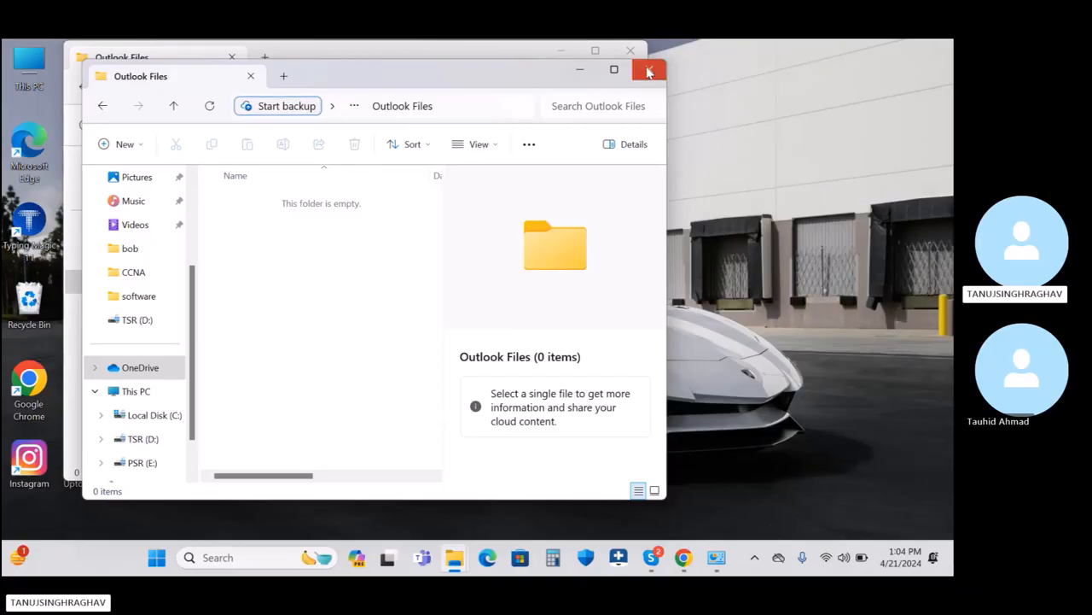
scroll(162, 273, up, 3)
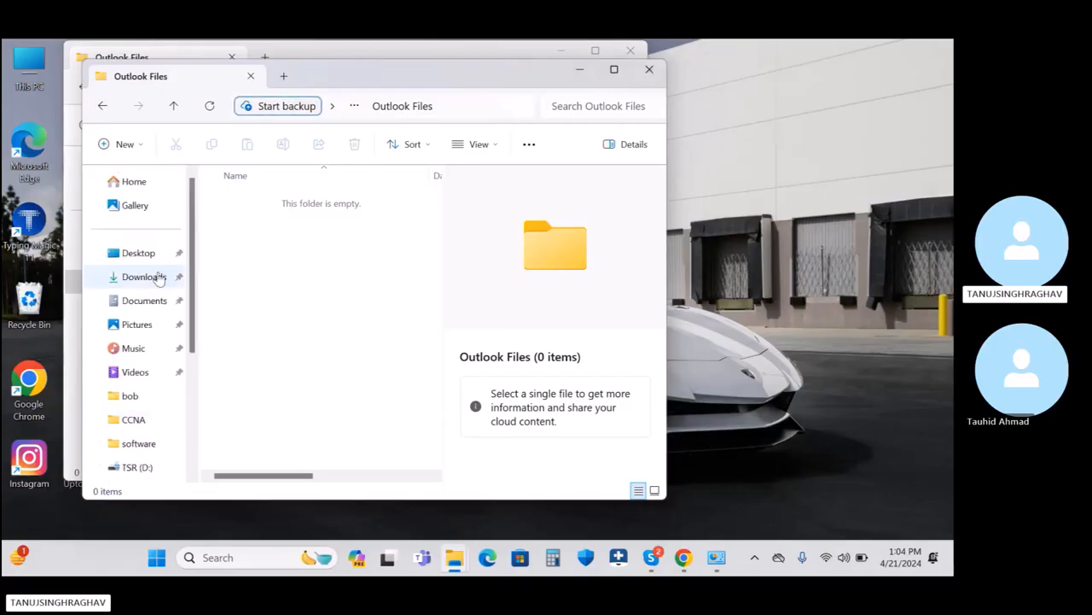
click(141, 300)
double_click(272, 248)
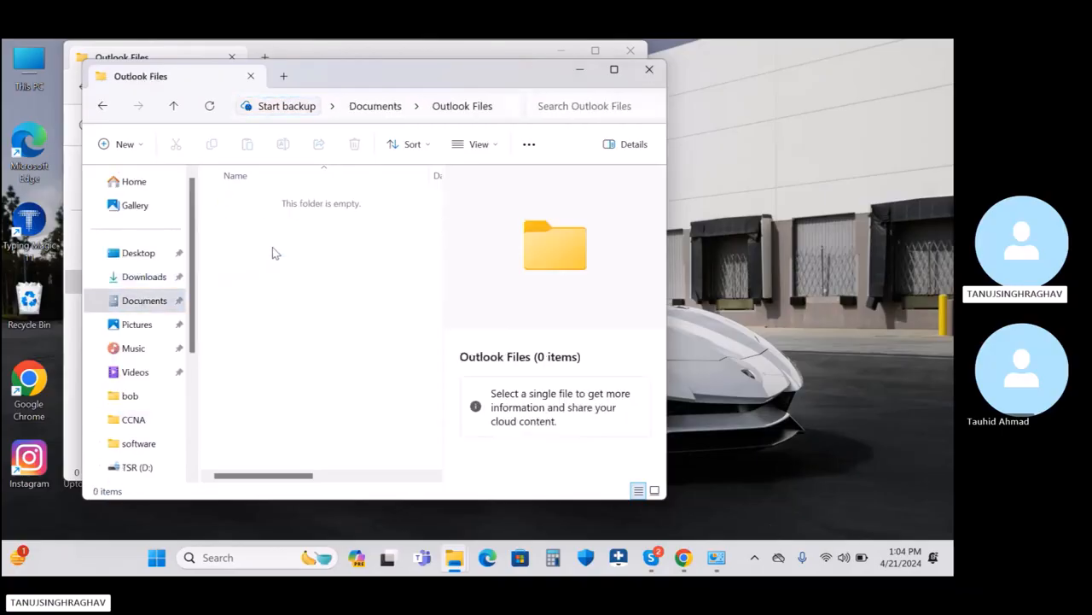
click(650, 70)
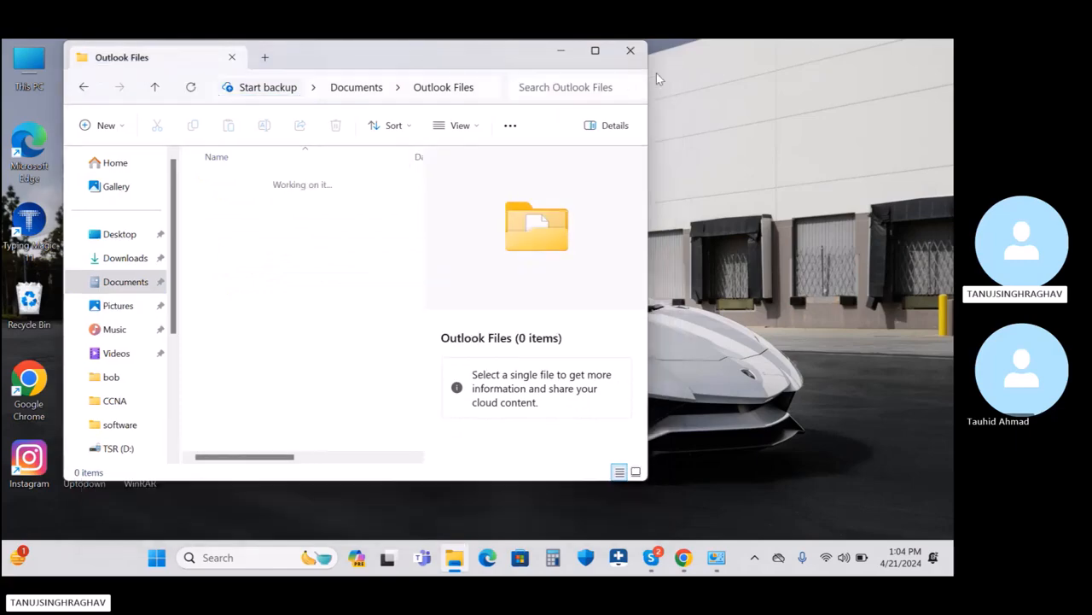
click(630, 50)
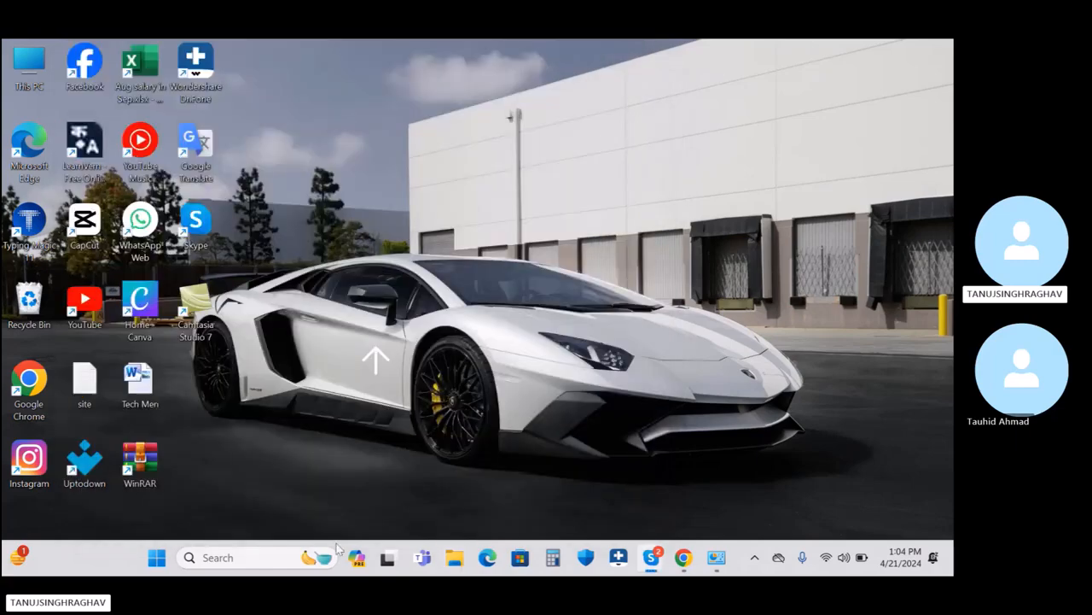
Step: Relaunch Outlook 2010 and acknowledge the data-file-not-found message
click(263, 560)
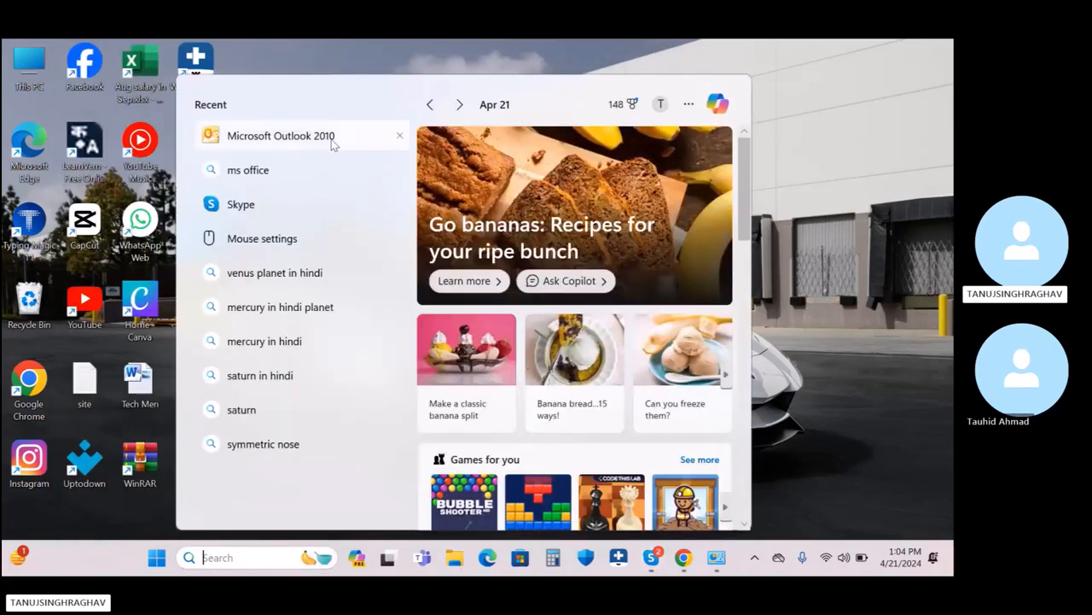
click(331, 138)
click(567, 346)
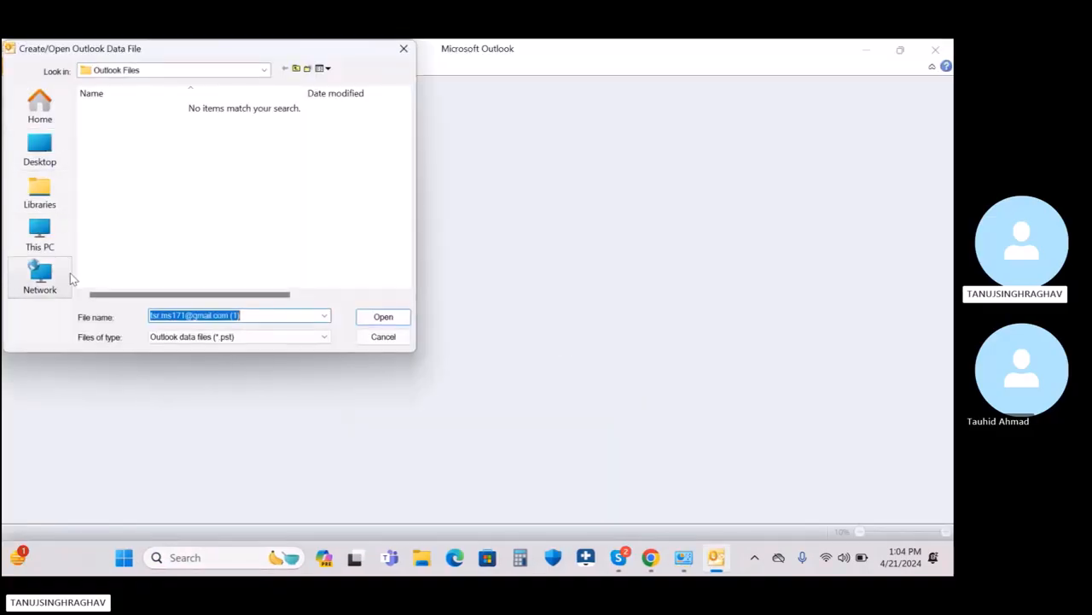
Step: Relink Outlook to the .pst in D:\Outlook and accept the restart notice
click(53, 245)
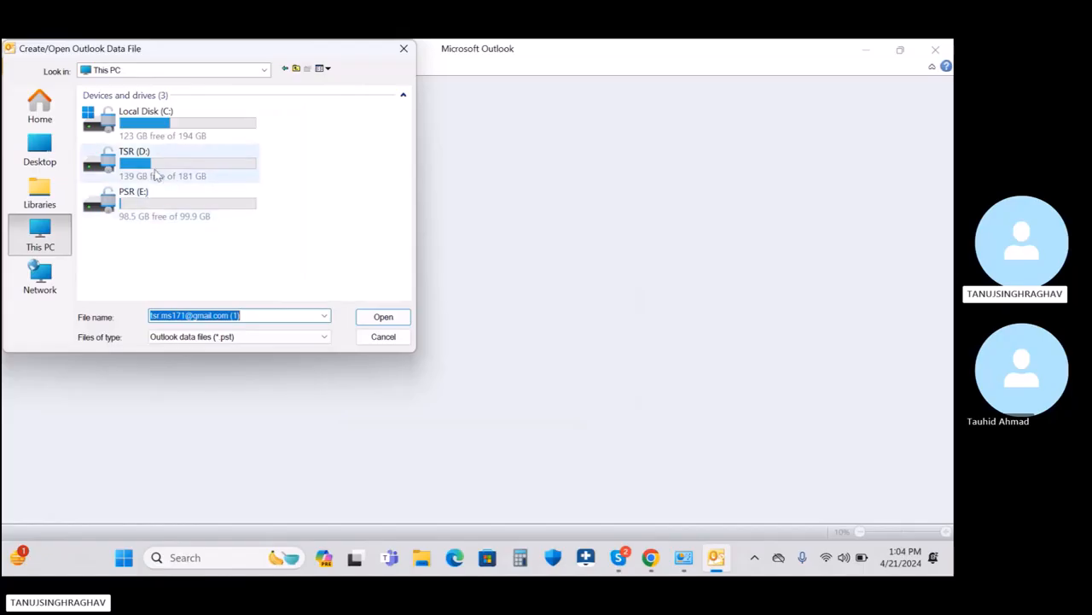
double_click(156, 175)
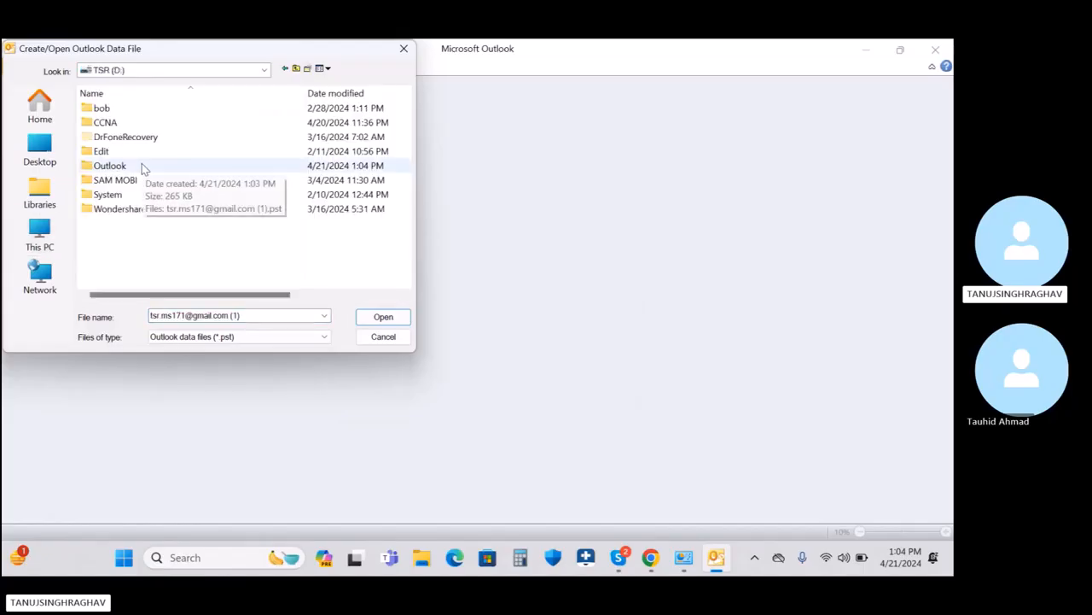
double_click(143, 168)
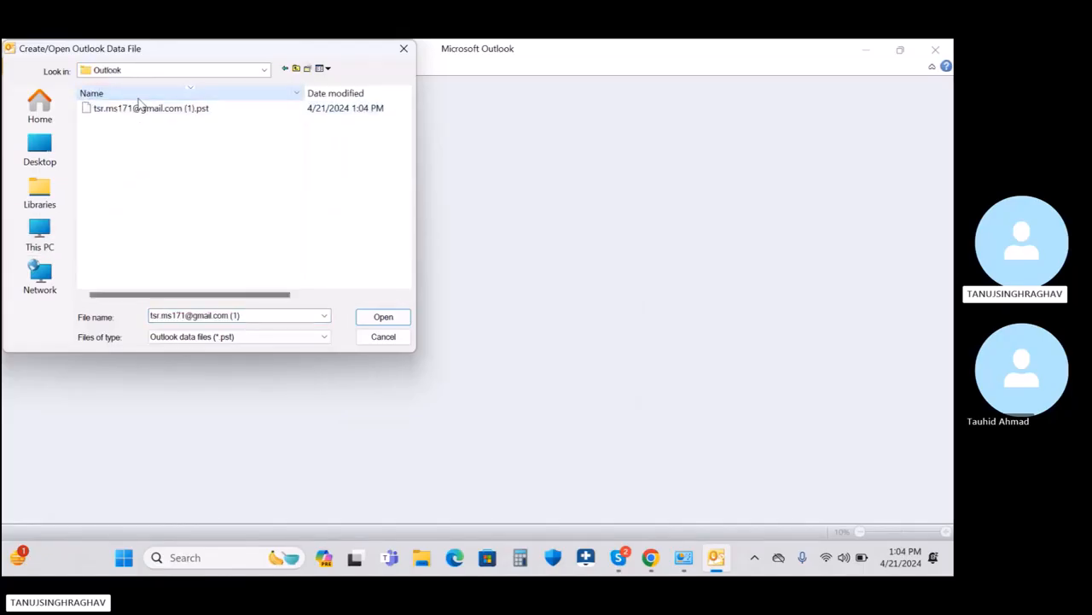
click(139, 109)
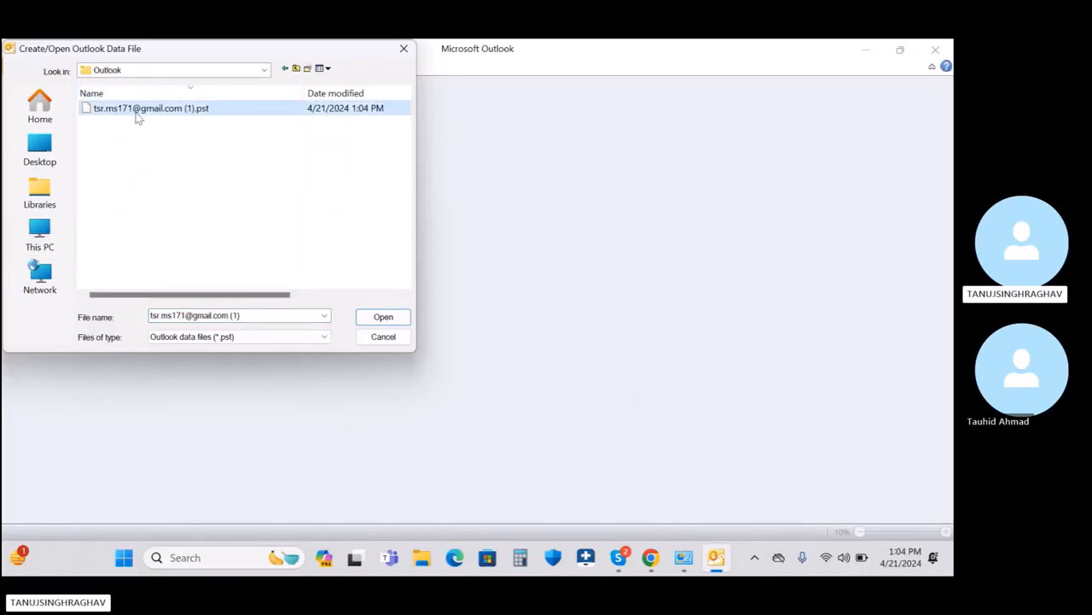
click(384, 318)
click(478, 333)
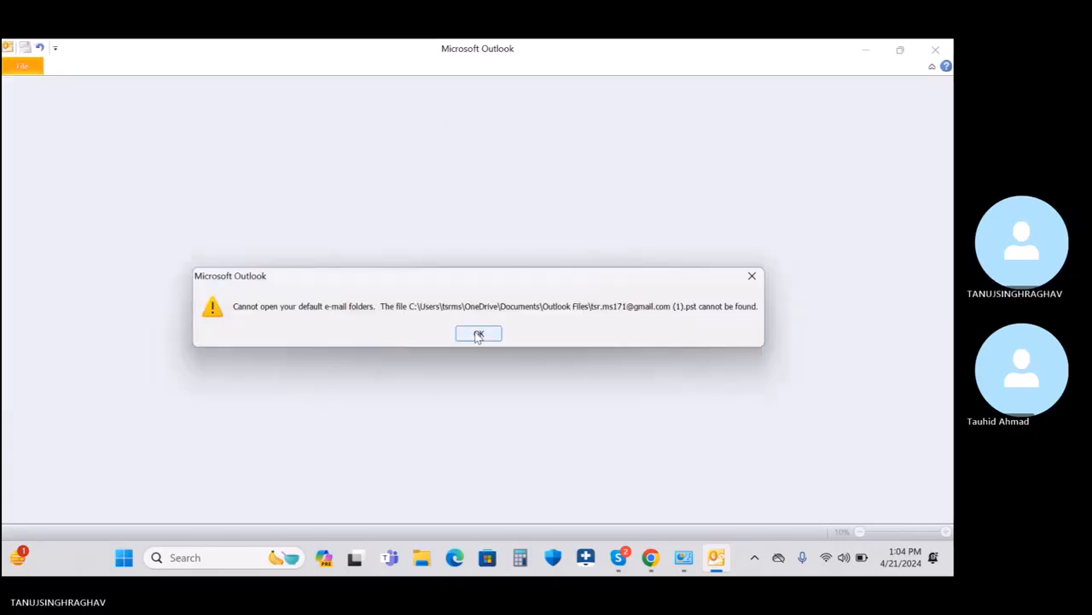
Step: Let Outlook close, then relaunch Outlook 2010 from Start search
click(478, 333)
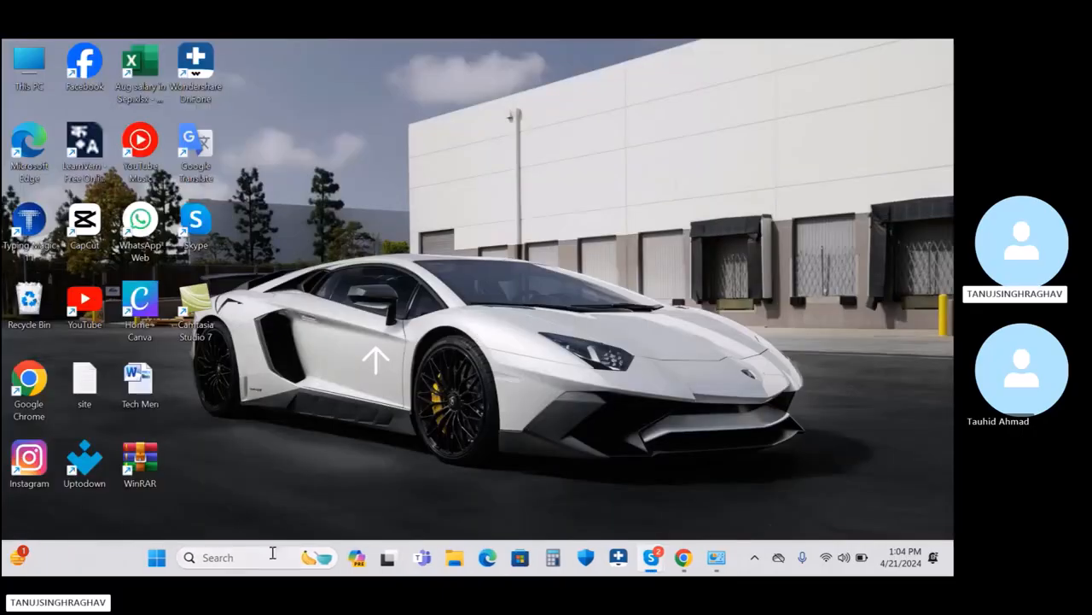
click(272, 556)
click(295, 136)
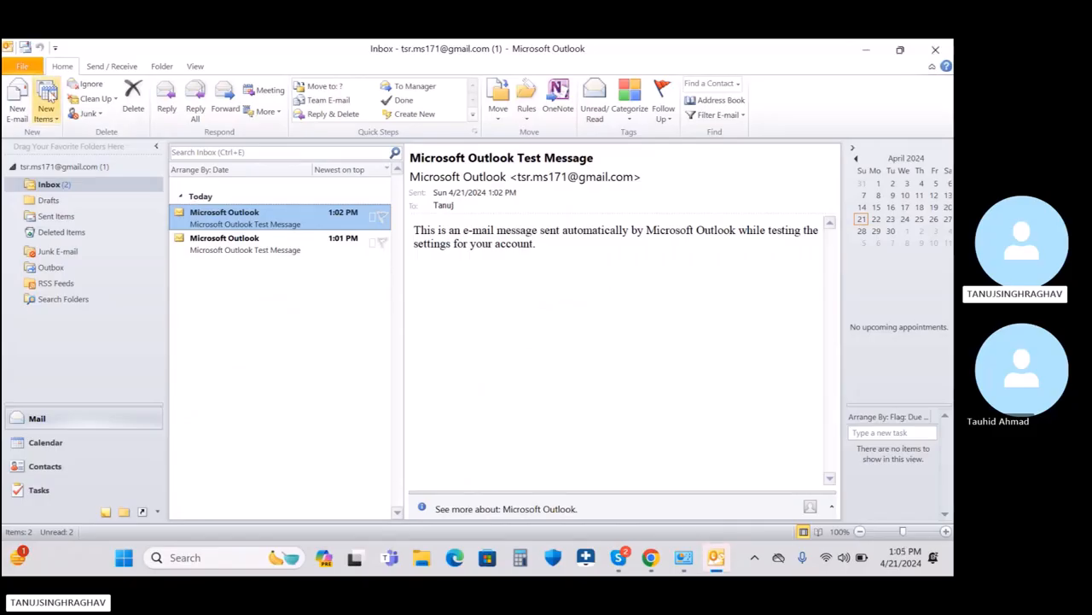
Step: Check under Account Settings > Data Files that the .pst is now in D:\Outlook
click(24, 67)
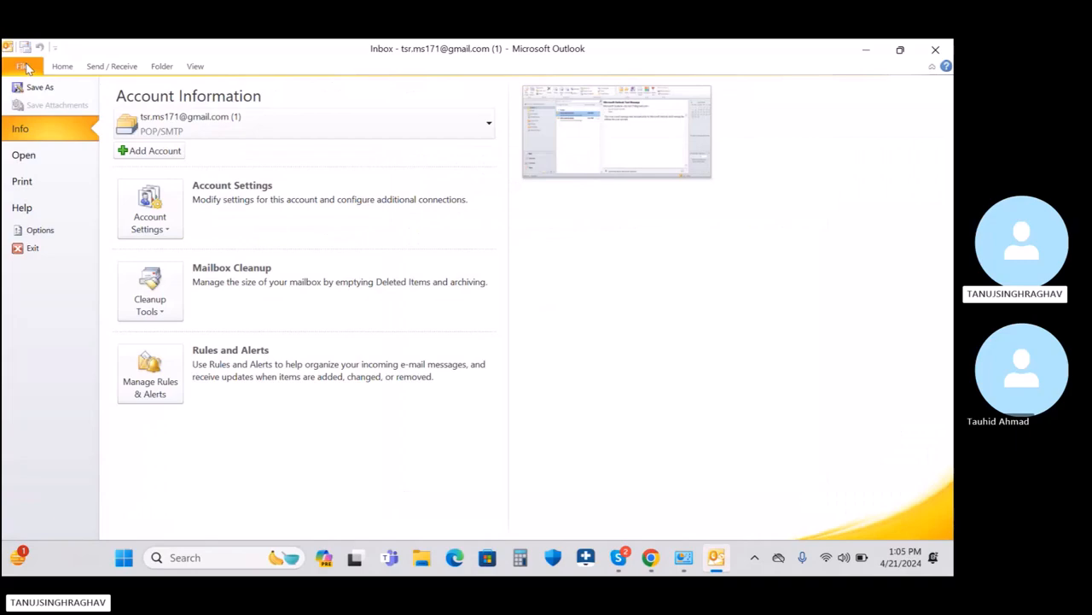
click(150, 213)
click(186, 269)
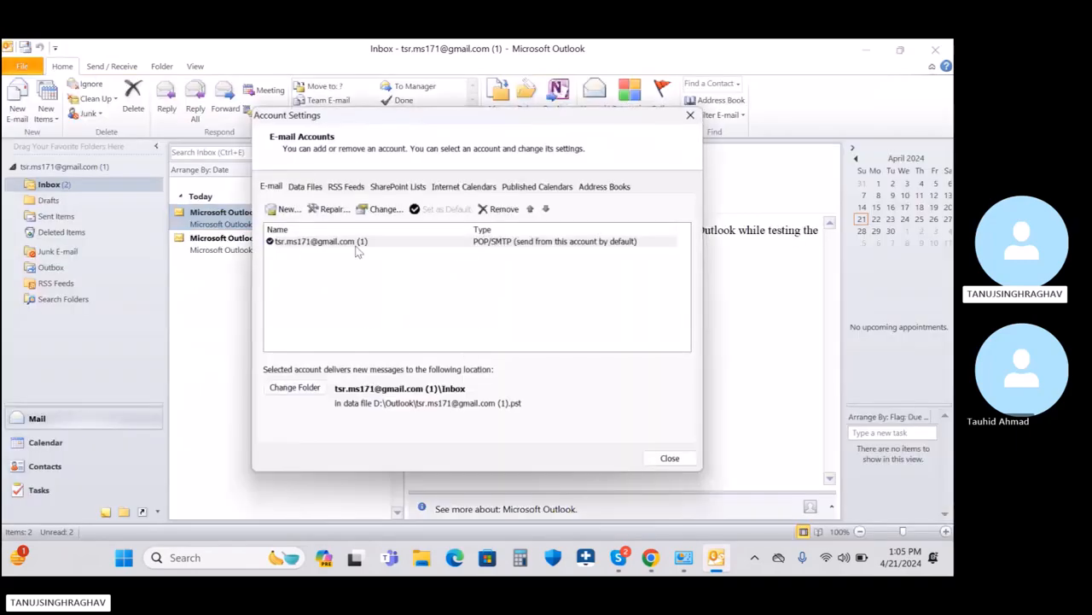
click(304, 187)
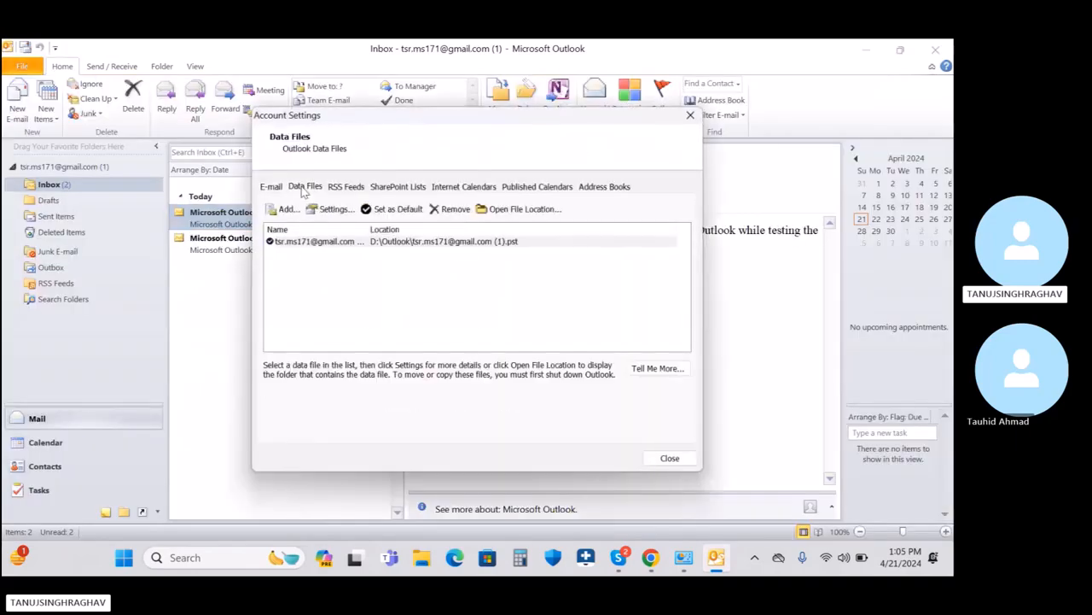
click(378, 244)
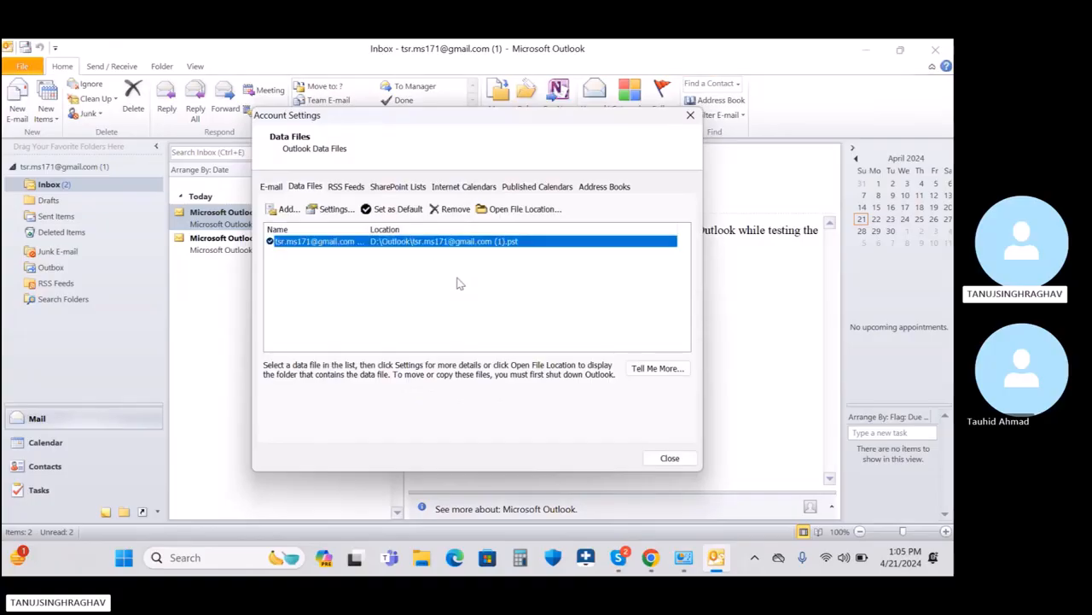
click(670, 457)
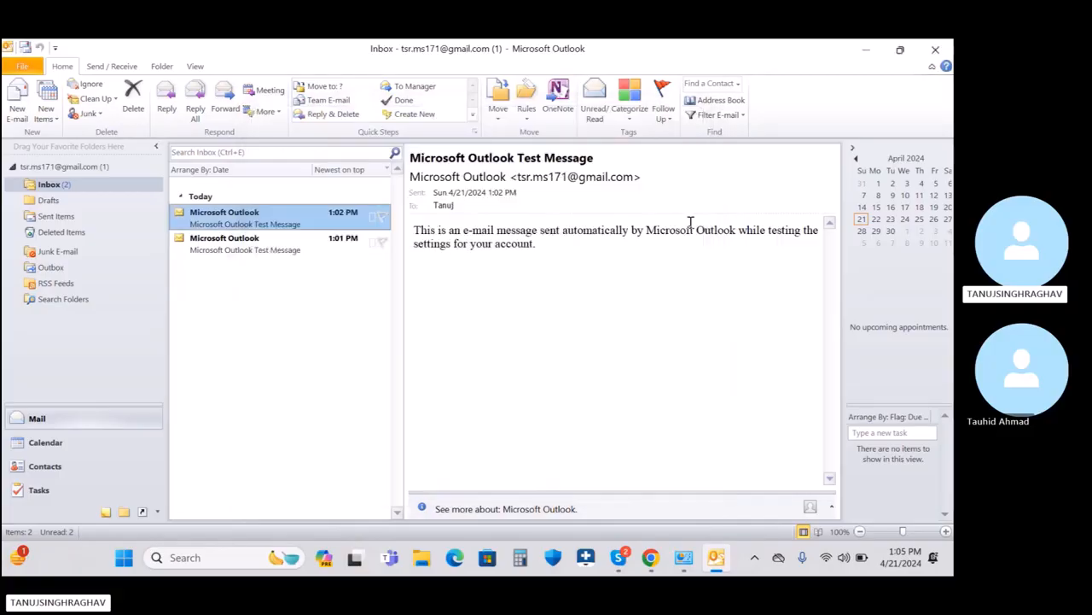
Step: Start Add Account with manual server settings and advance to the Internet E-mail settings form
click(614, 344)
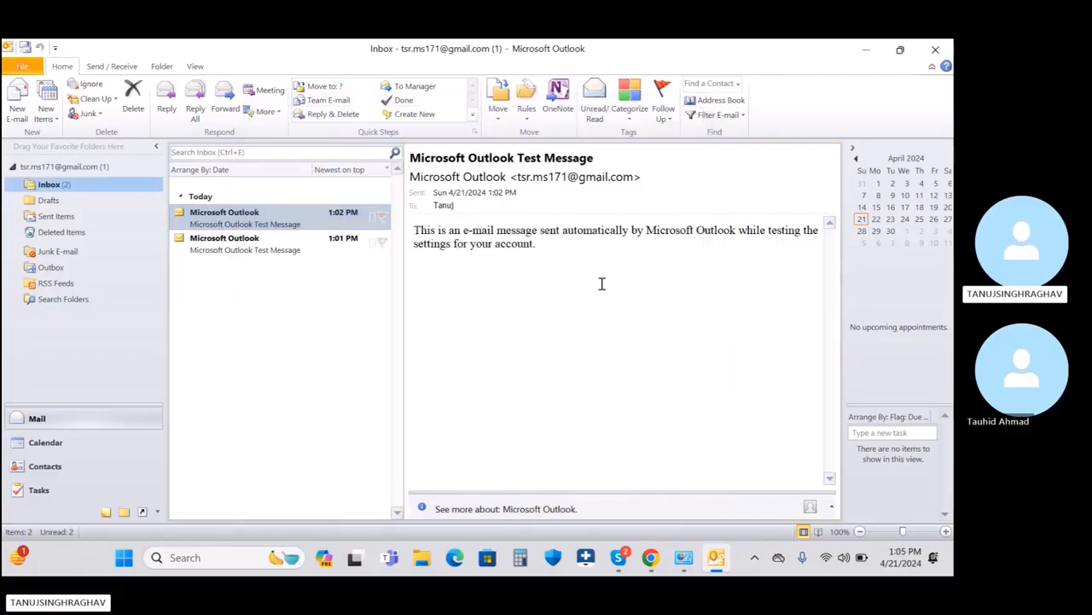
click(21, 67)
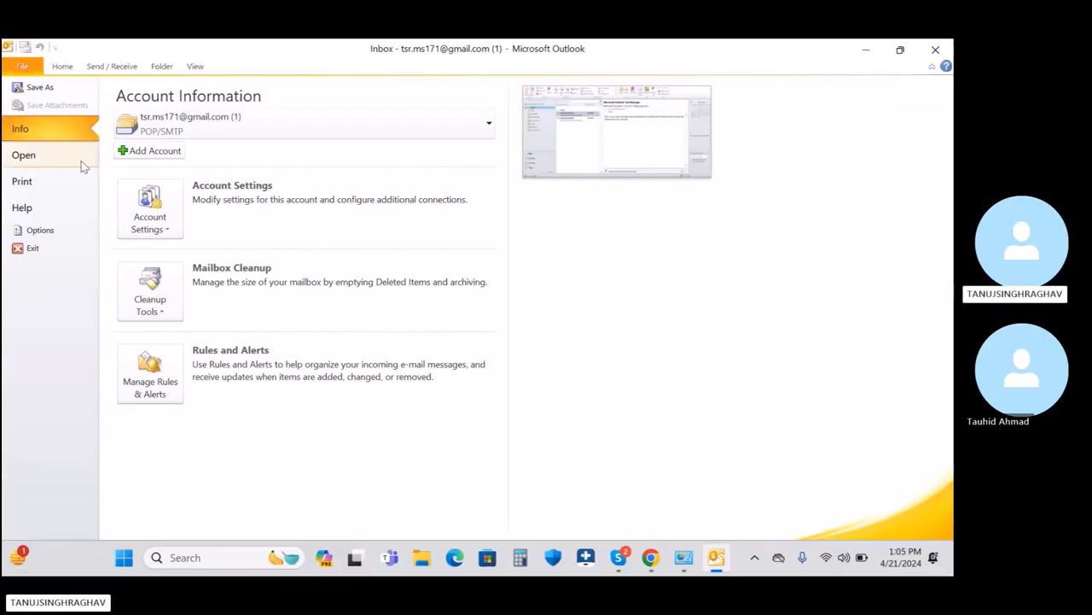
click(150, 150)
click(239, 331)
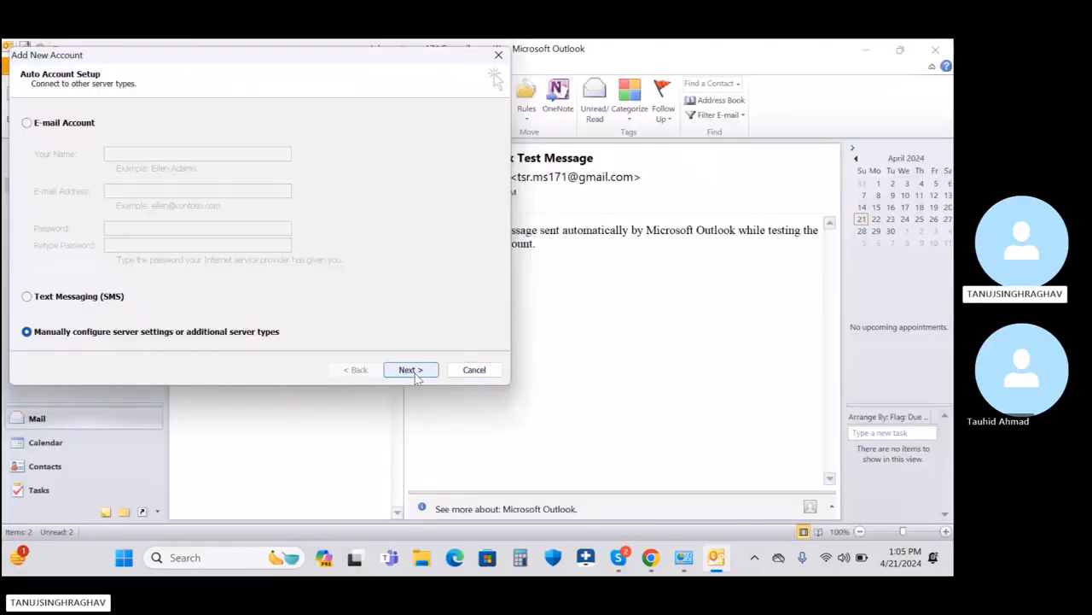
click(410, 370)
click(403, 370)
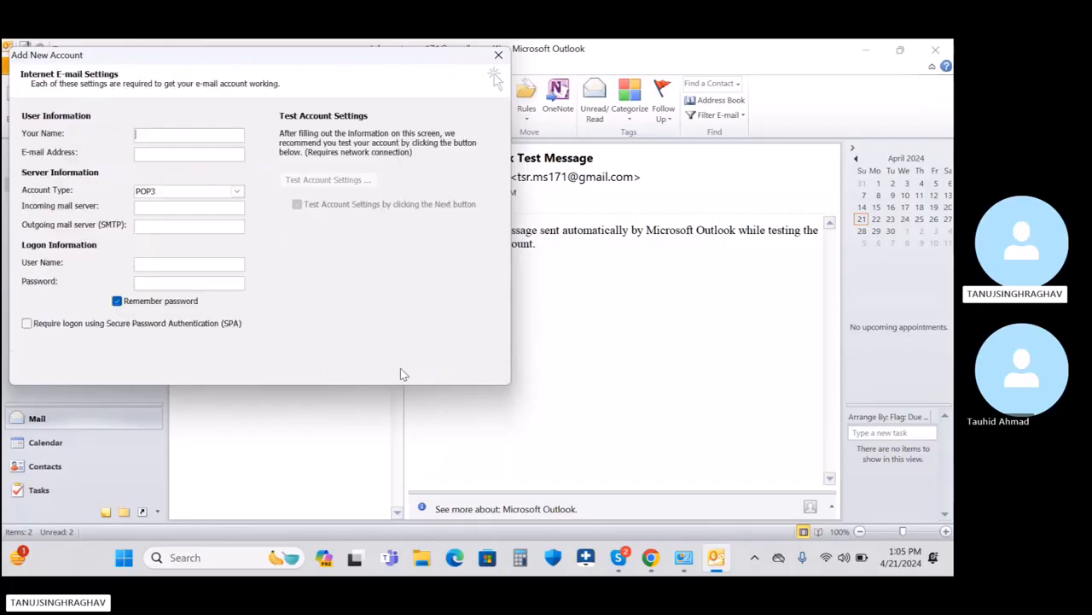
Step: Begin entering the display name, cancel the wizard, and show the account's Outlook Today summary
click(179, 133)
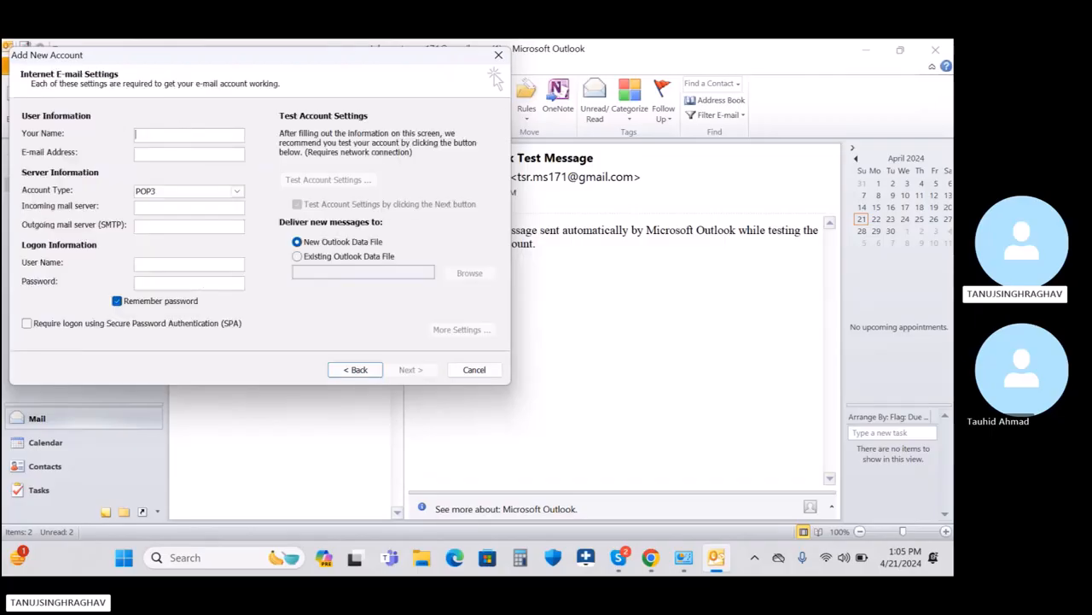
text(TSR)
click(475, 370)
click(55, 364)
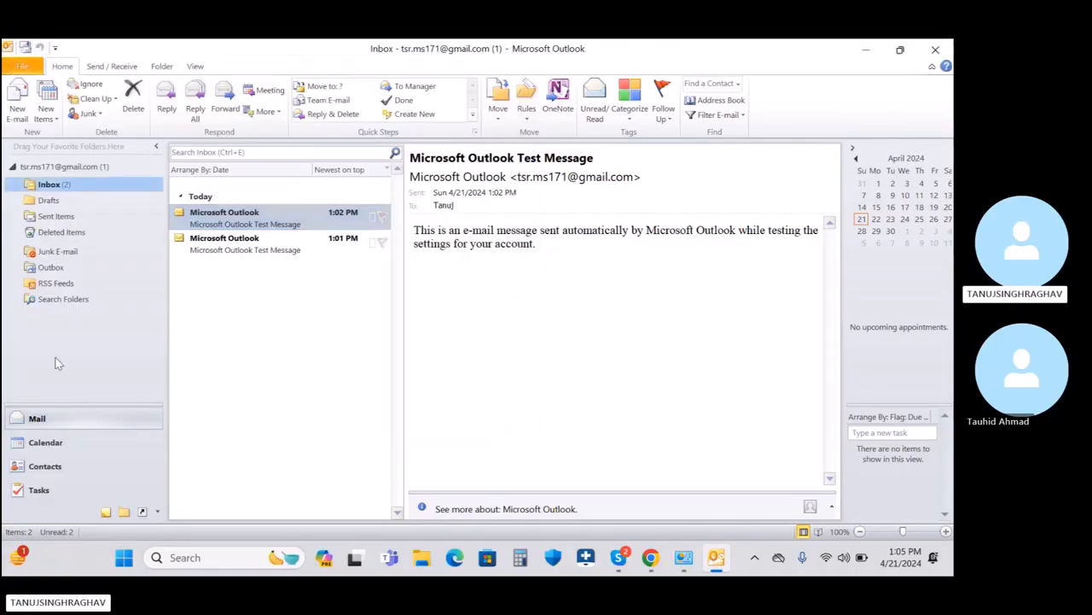
click(44, 168)
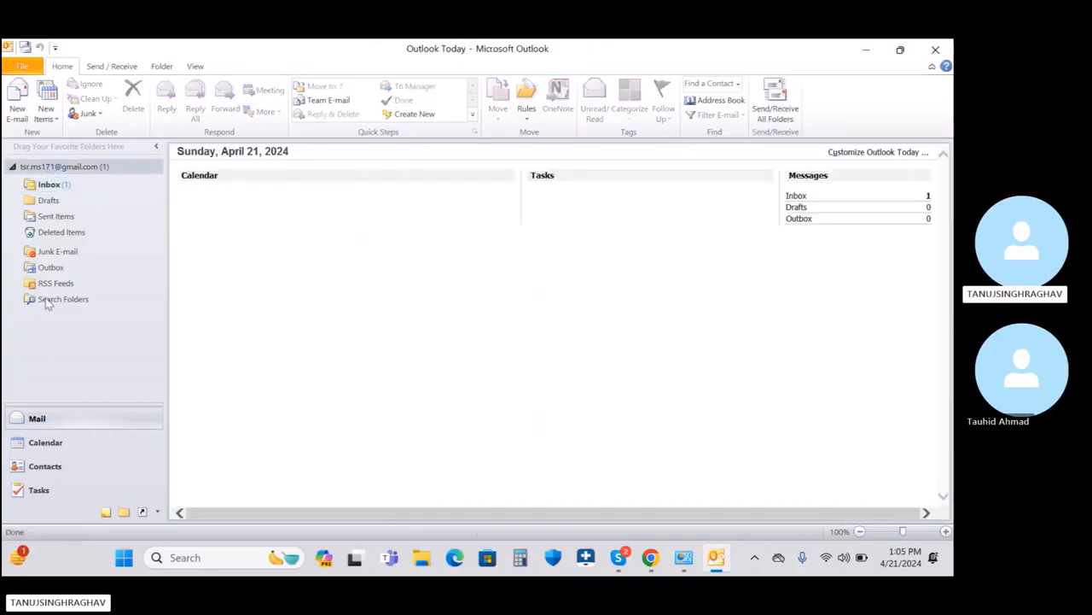